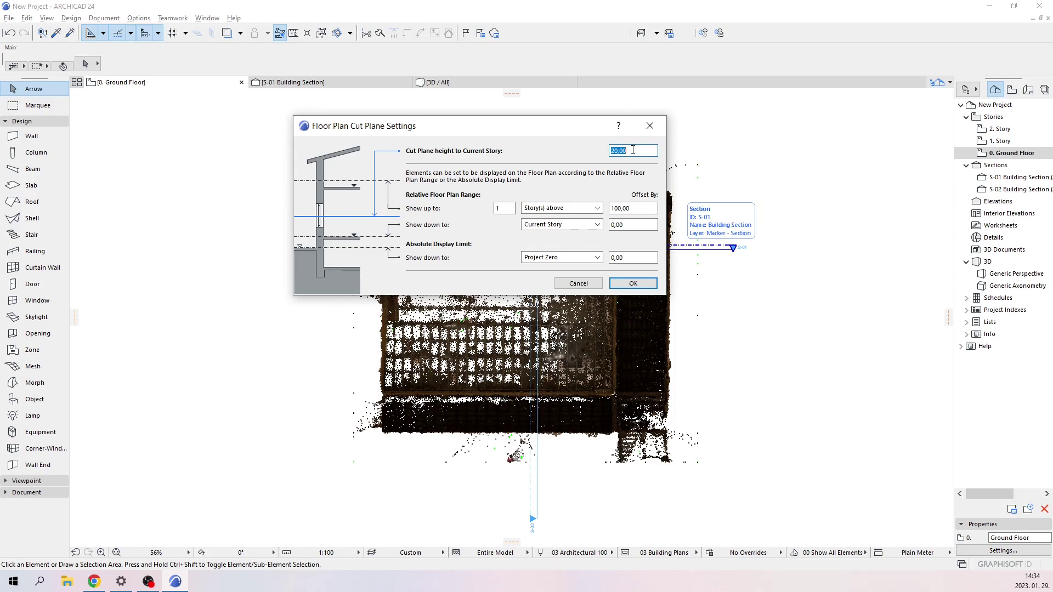
Set the floor plan cut plane height to 5 and the Current Story show-down offset to 4.
type("5")
left_click(610, 224)
type("4")
key("Return")
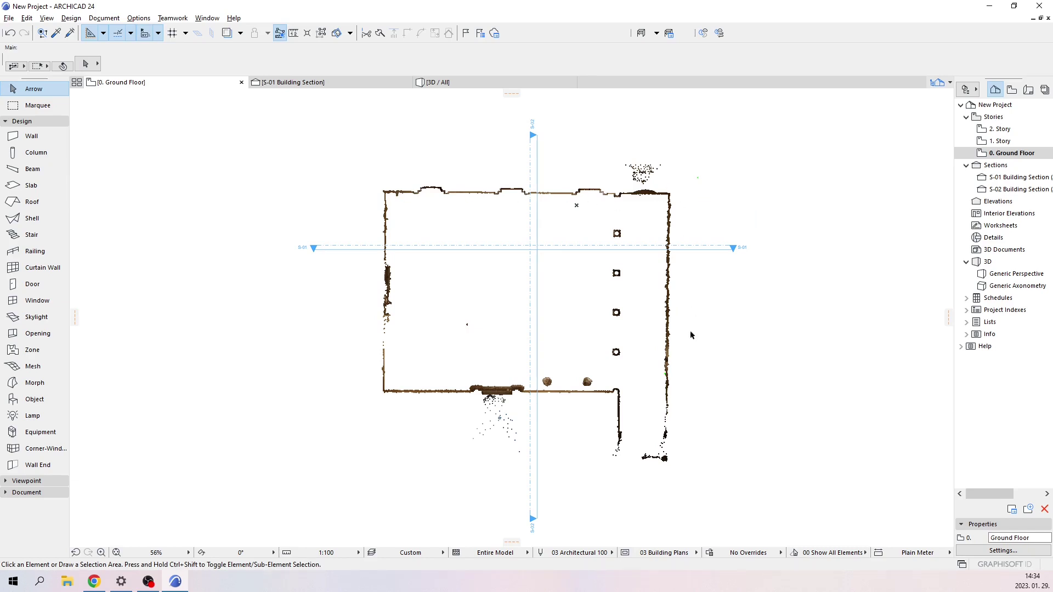
Open the S-01 building section and measure vertically upward from the ground floor level beside the outer wall.
scroll(307, 247, "up", 5)
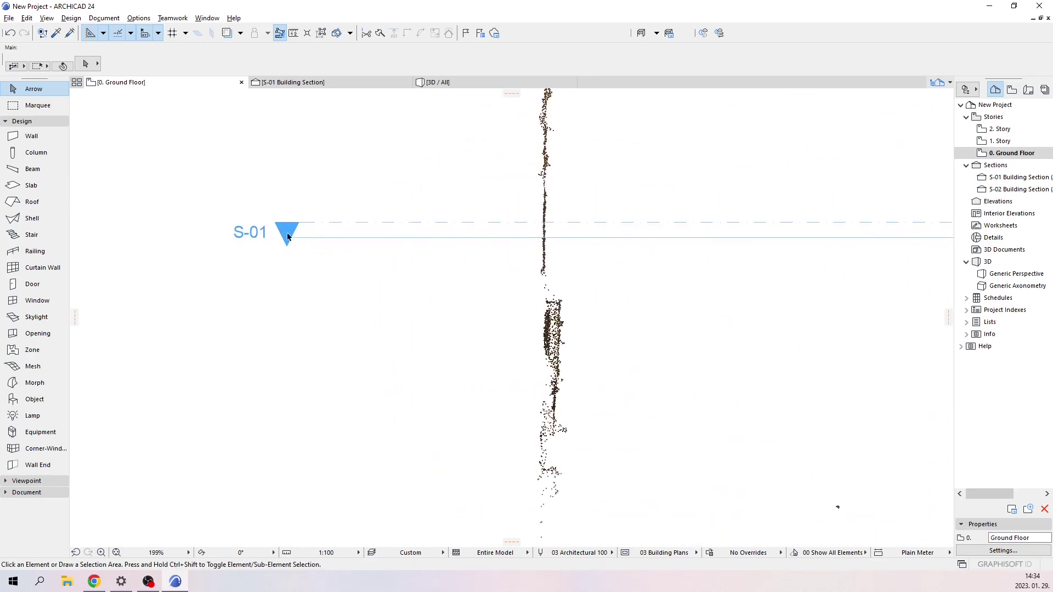
left_click(293, 83)
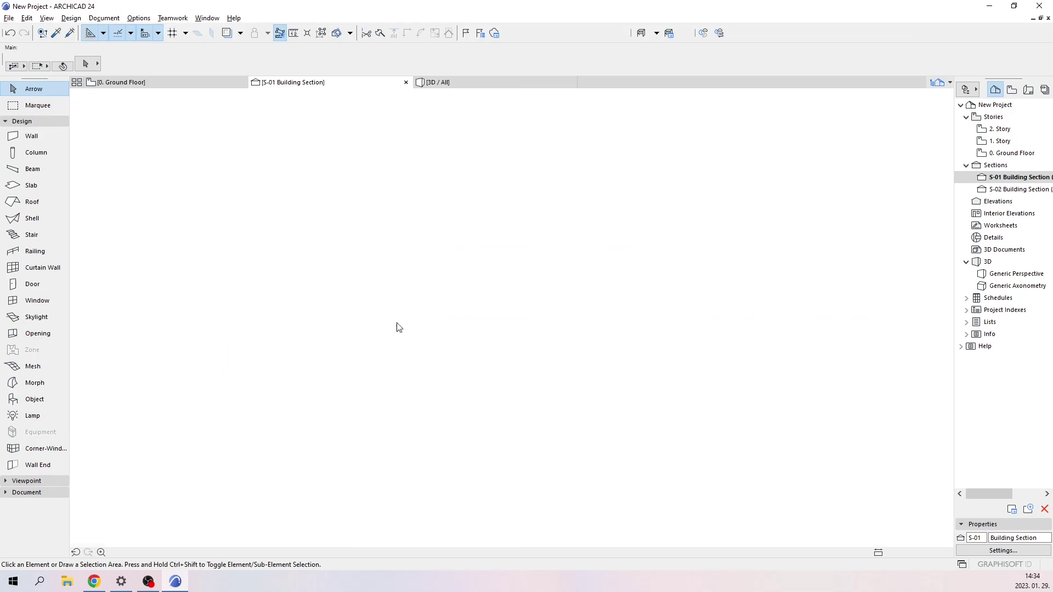
scroll(399, 340, "up", 3)
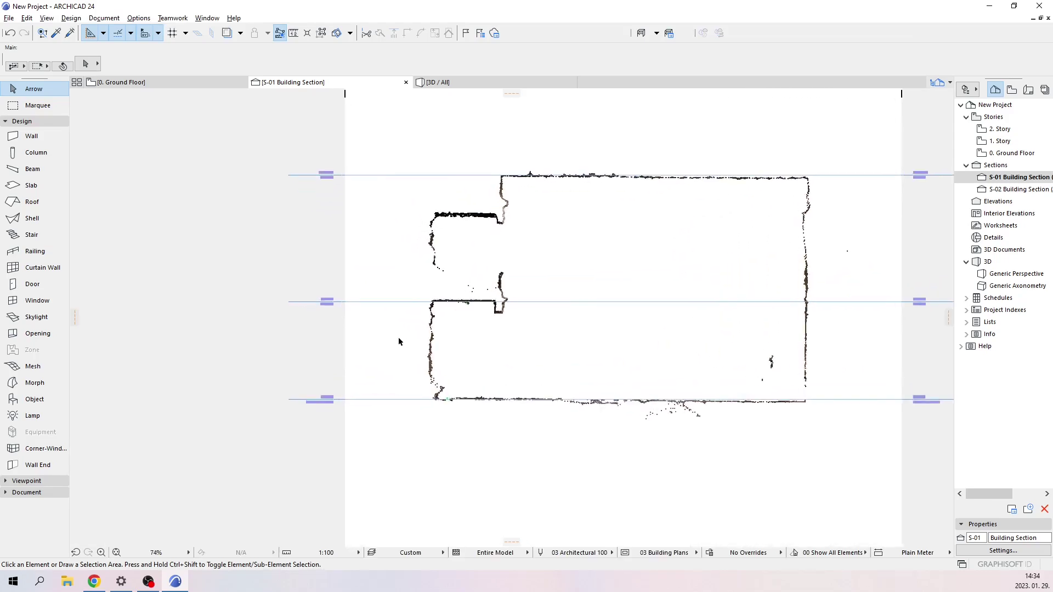
middle_click_drag(661, 325, 595, 315)
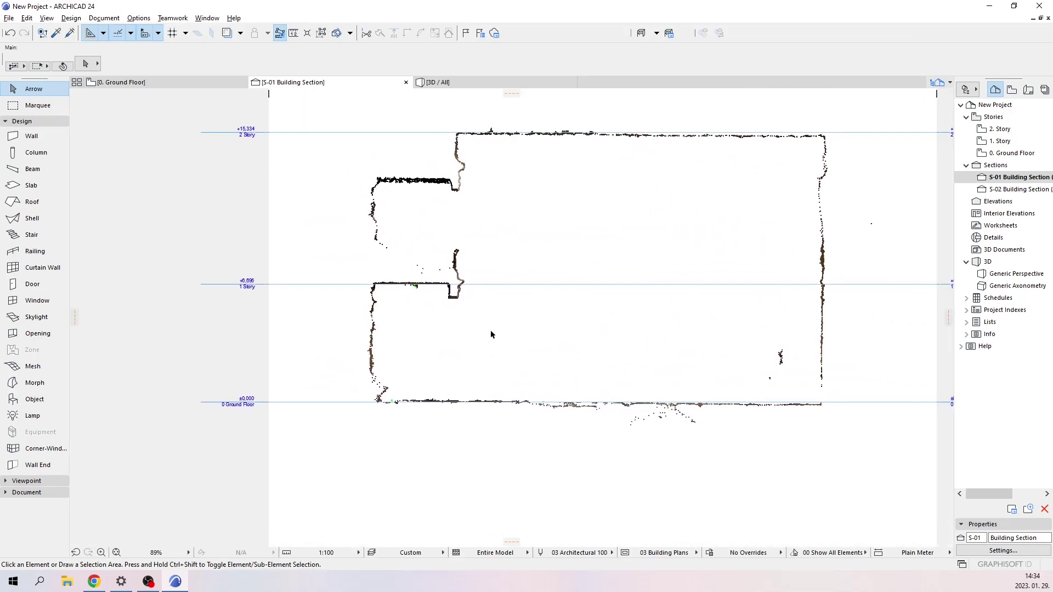
scroll(389, 312, "up", 3)
middle_click_drag(326, 295, 368, 265)
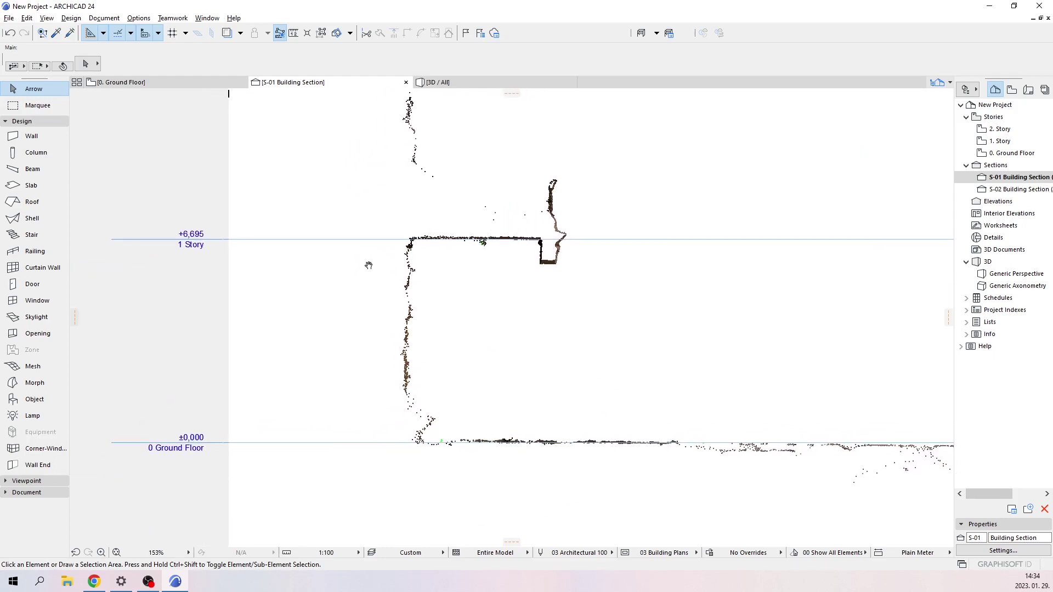
key("m")
left_click(367, 443)
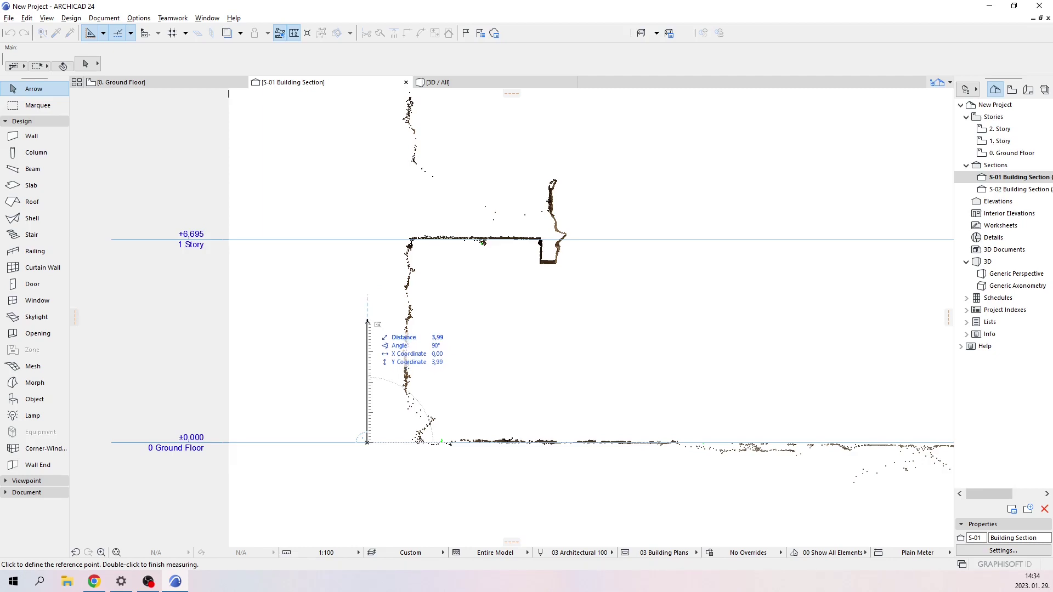
right_click(366, 290)
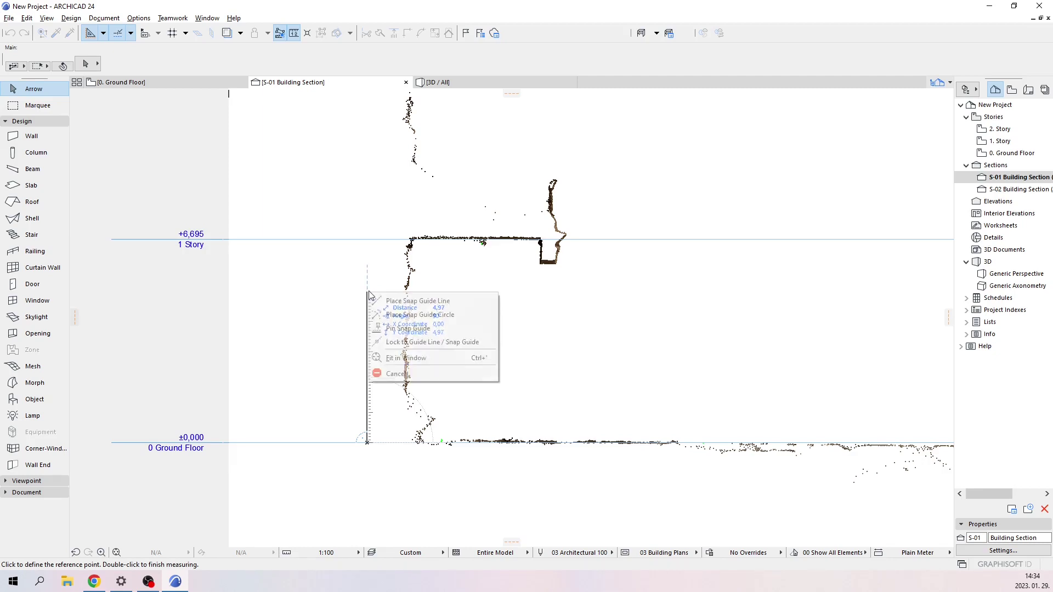
left_click(385, 376)
Return to the ground floor plan and draw a single straight vertical wall about 8.81 m long outside the point cloud outline.
left_click(122, 85)
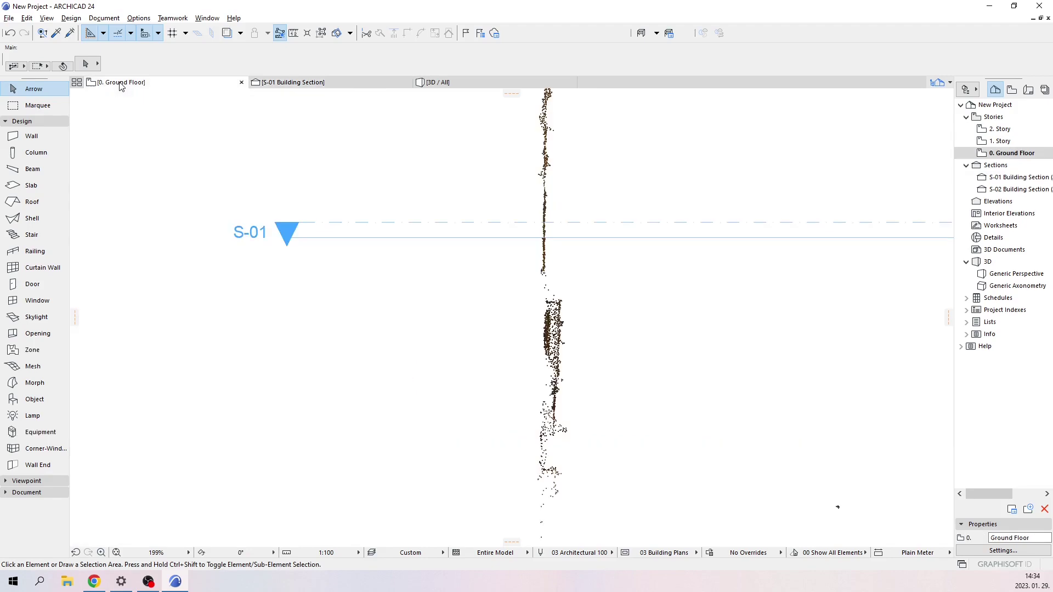
scroll(439, 242, "down", 3)
scroll(461, 242, "down", 3)
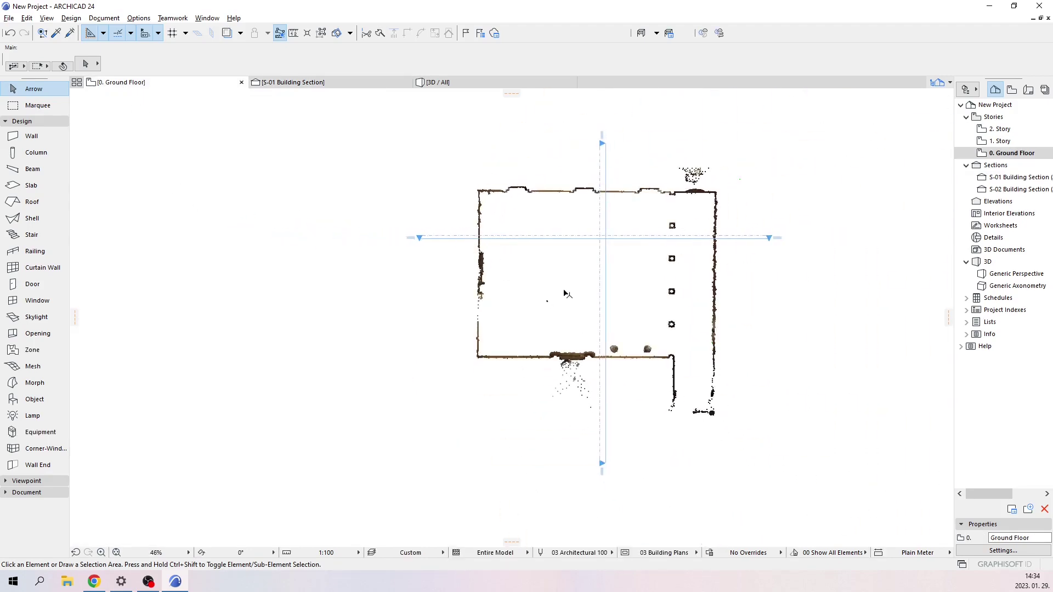
middle_click_drag(705, 289, 621, 280)
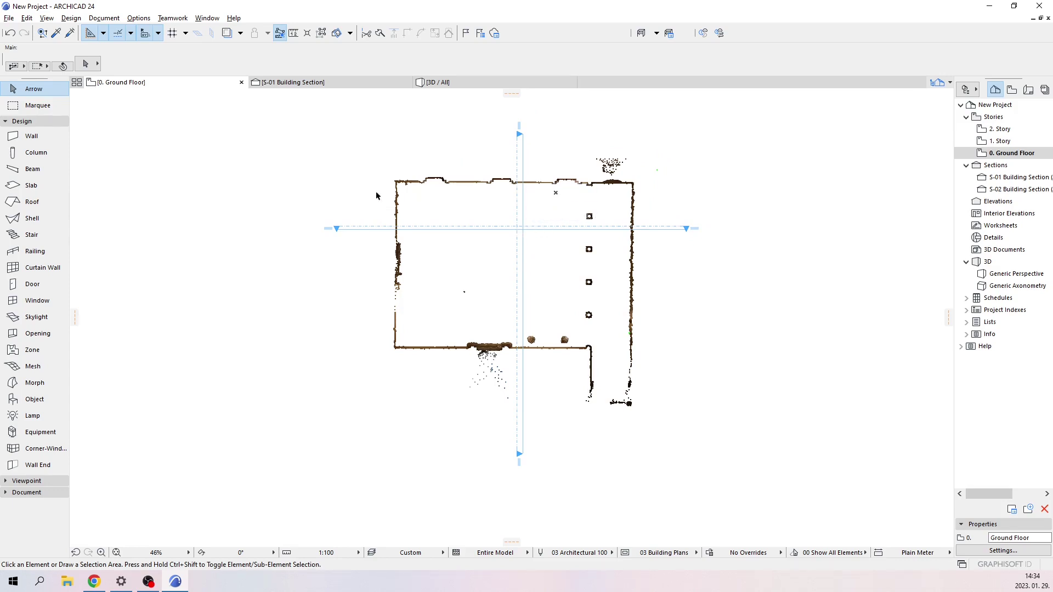
left_click(26, 137)
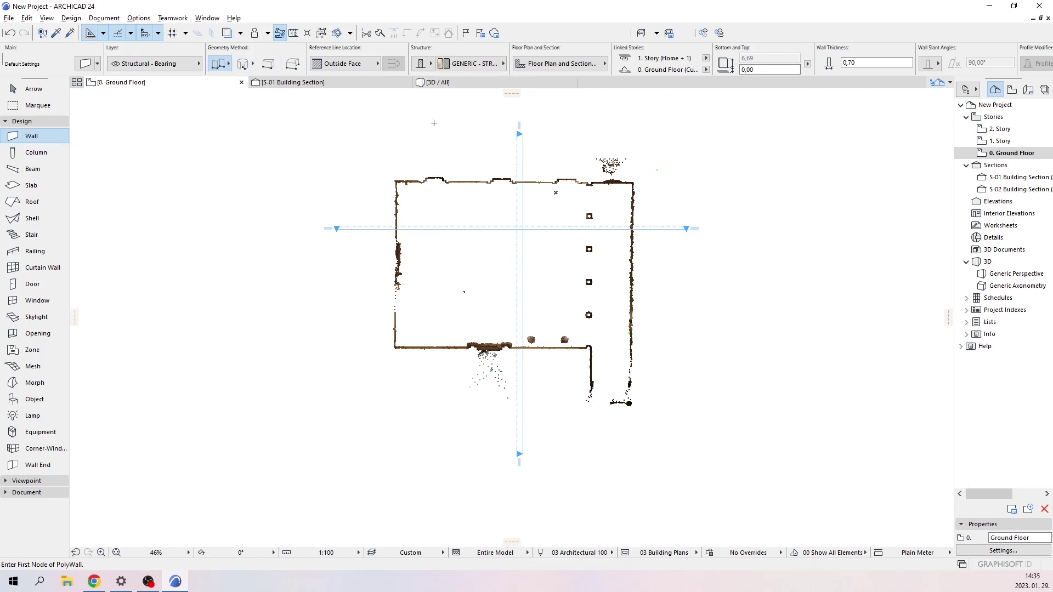
left_click(230, 66)
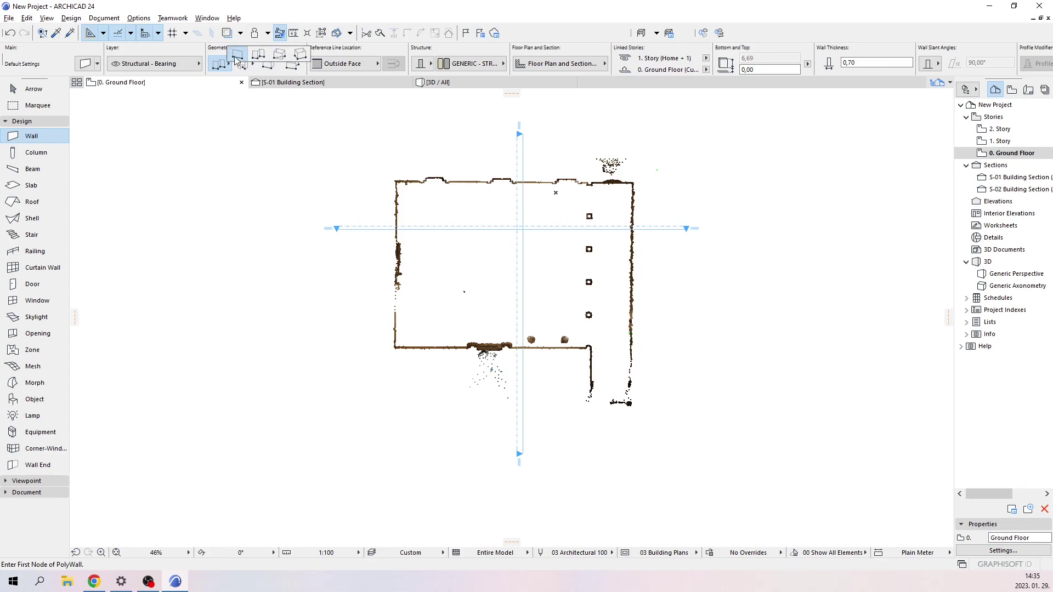
left_click(237, 55)
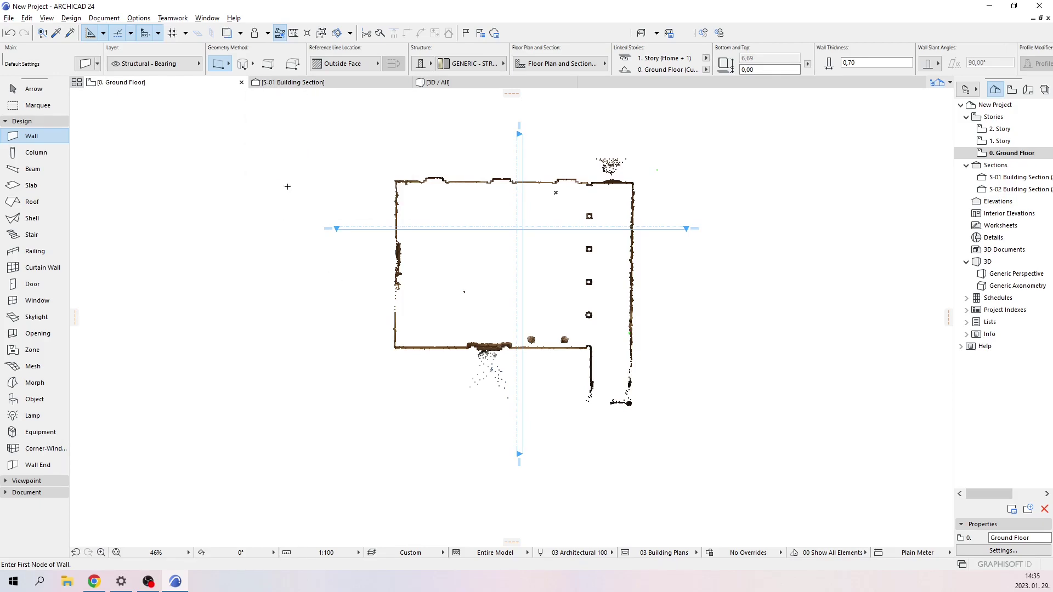
left_click(288, 186)
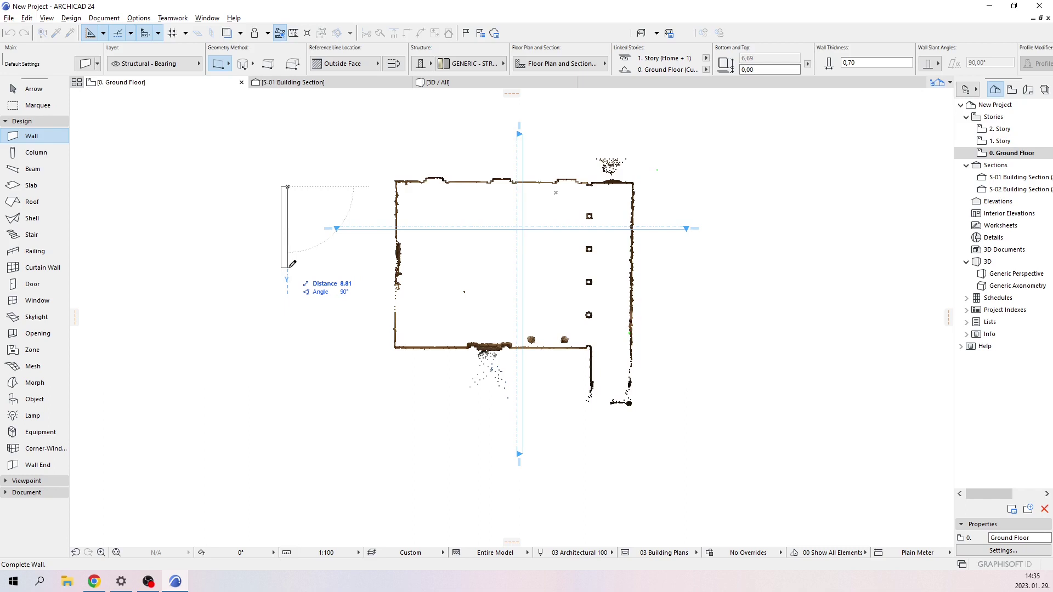
left_click(287, 268)
left_click(33, 89)
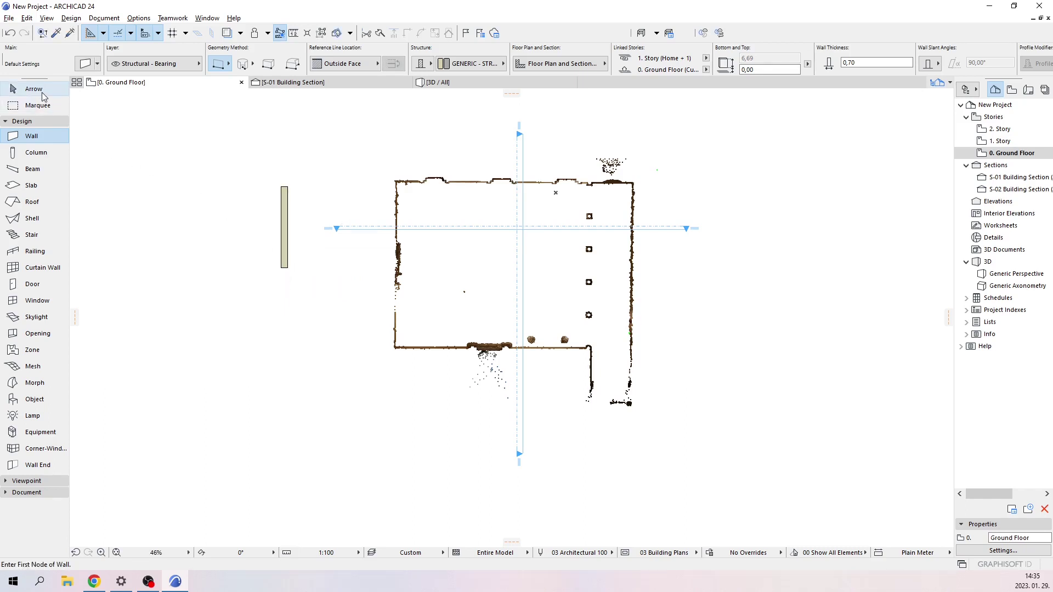
Shorten the drawn wall by stretching its upper endpoint downward along the reference line.
scroll(295, 208, "up", 3)
scroll(294, 203, "up", 3)
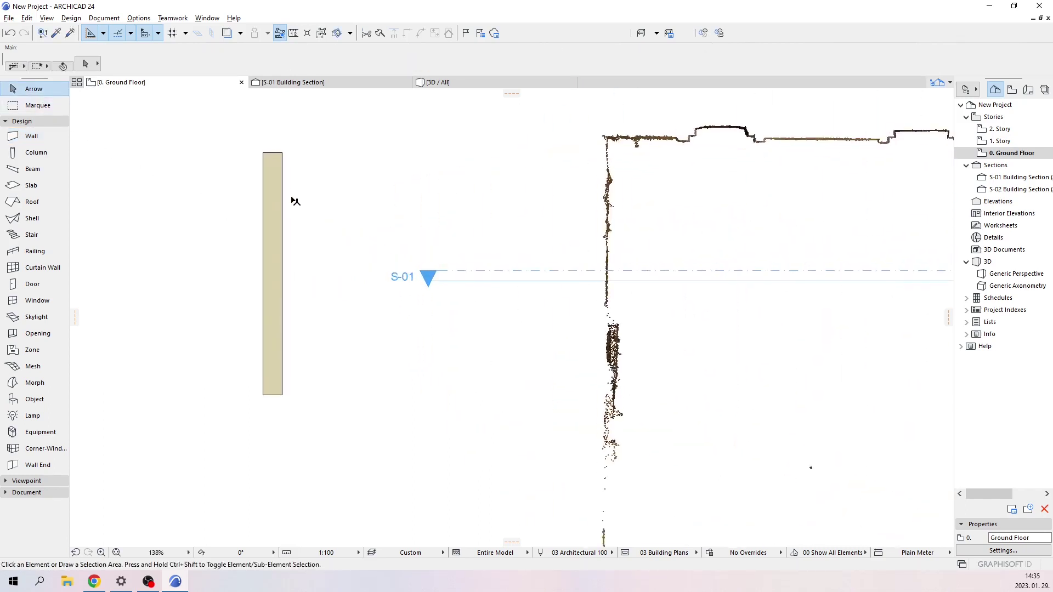
left_click(285, 197)
middle_click_drag(321, 233, 413, 246)
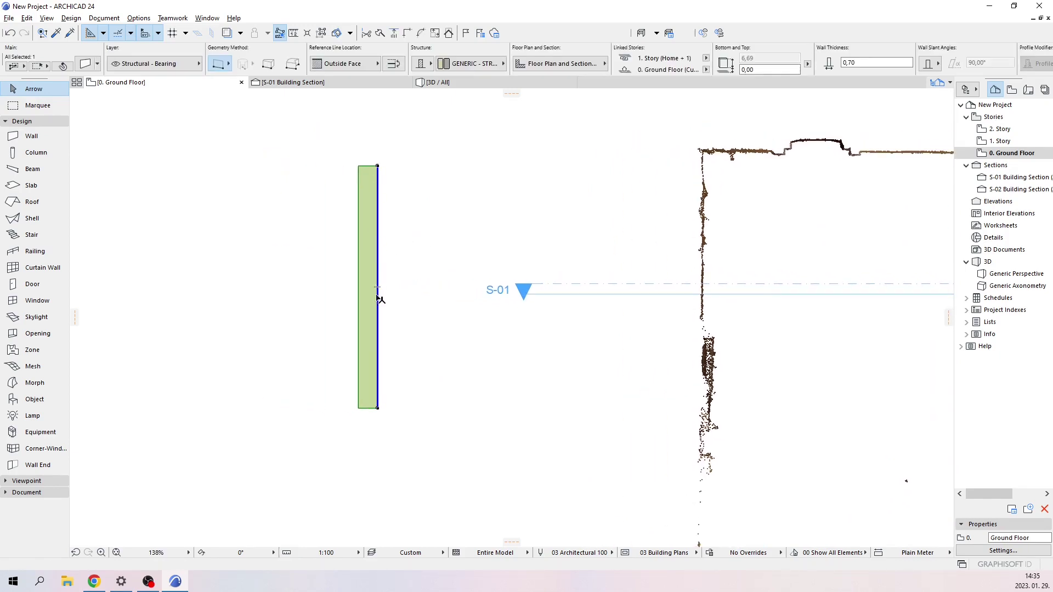
left_click(377, 166)
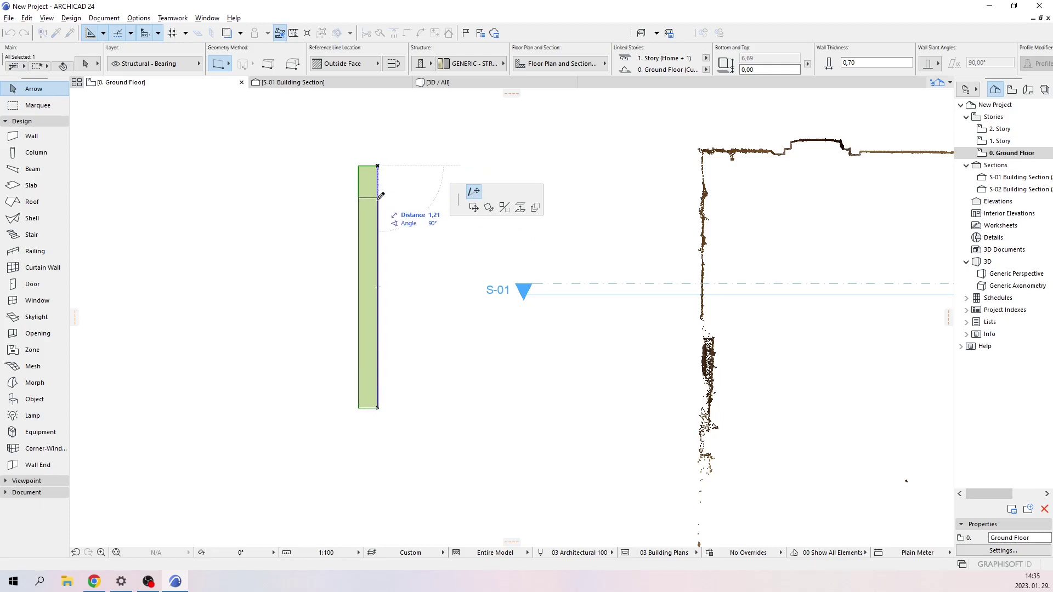
left_click(378, 354)
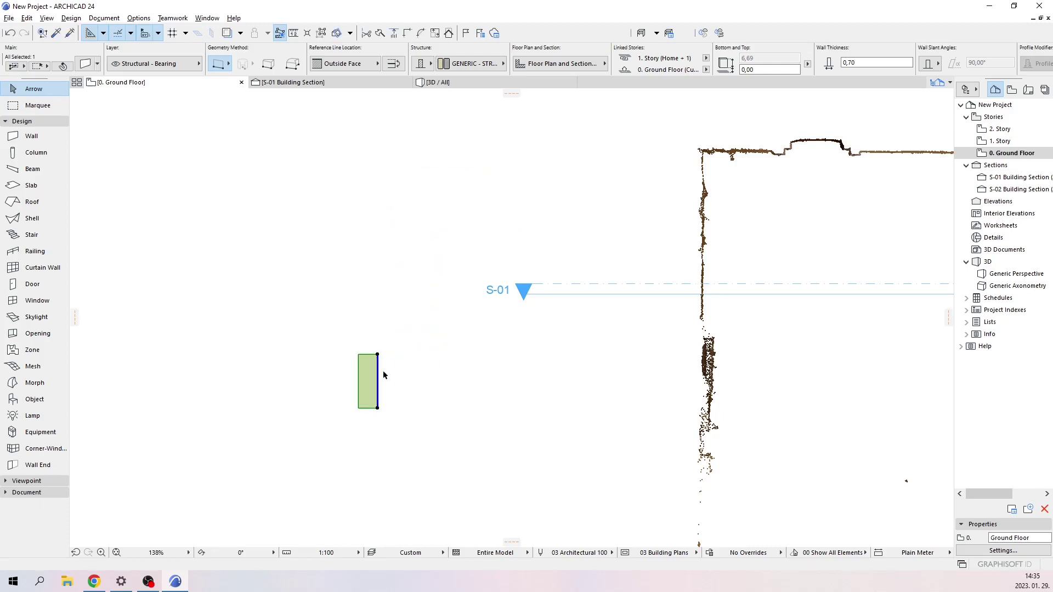
Move the shortened wall up and to the left, then reposition it slightly down and to the right.
left_click(380, 369)
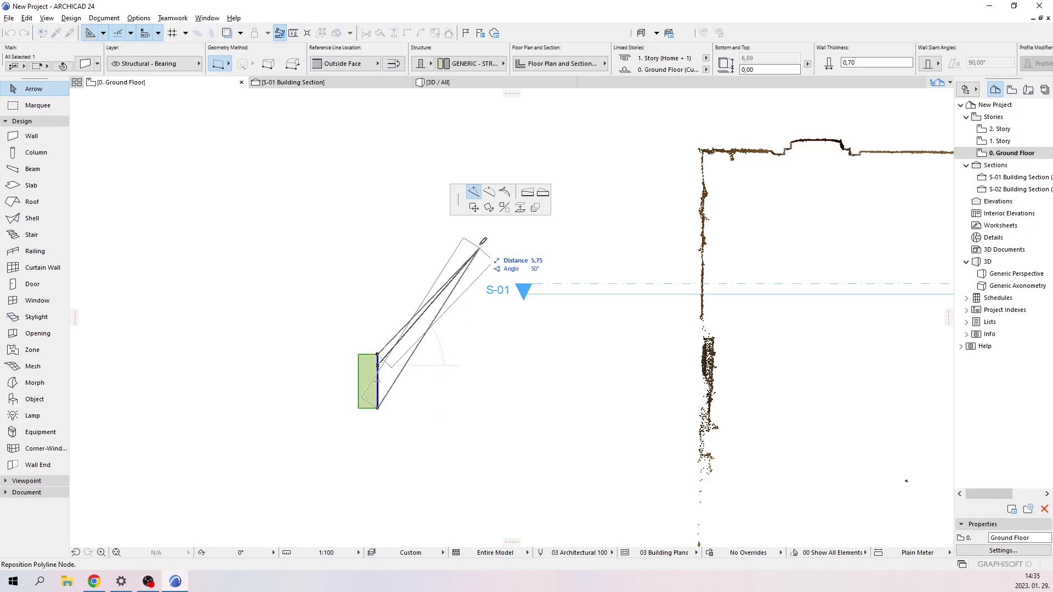
left_click(473, 207)
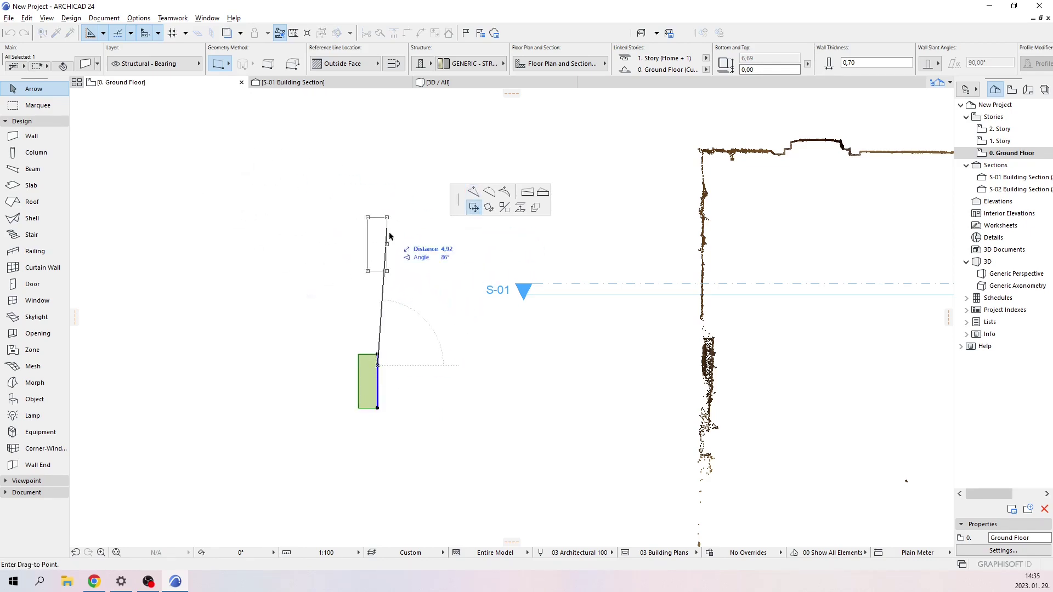
left_click(258, 199)
left_click(260, 200)
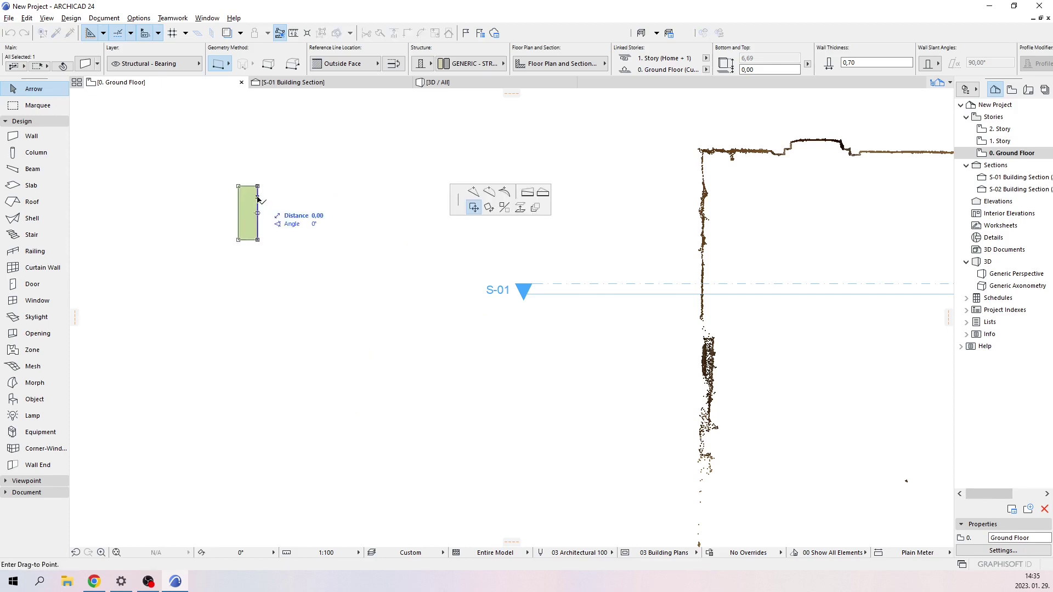
left_click(335, 264)
Rotate the wall 90° counterclockwise about its upper endpoint to lie horizontally and delete it.
scroll(333, 266, "up", 3)
scroll(333, 255, "up", 1)
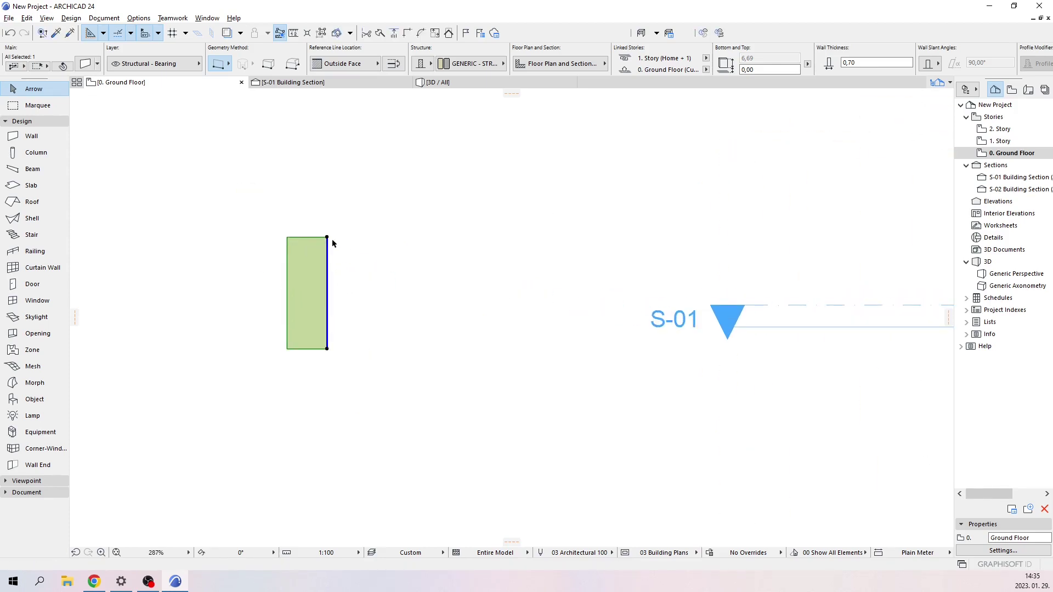
left_click(328, 239)
left_click(488, 208)
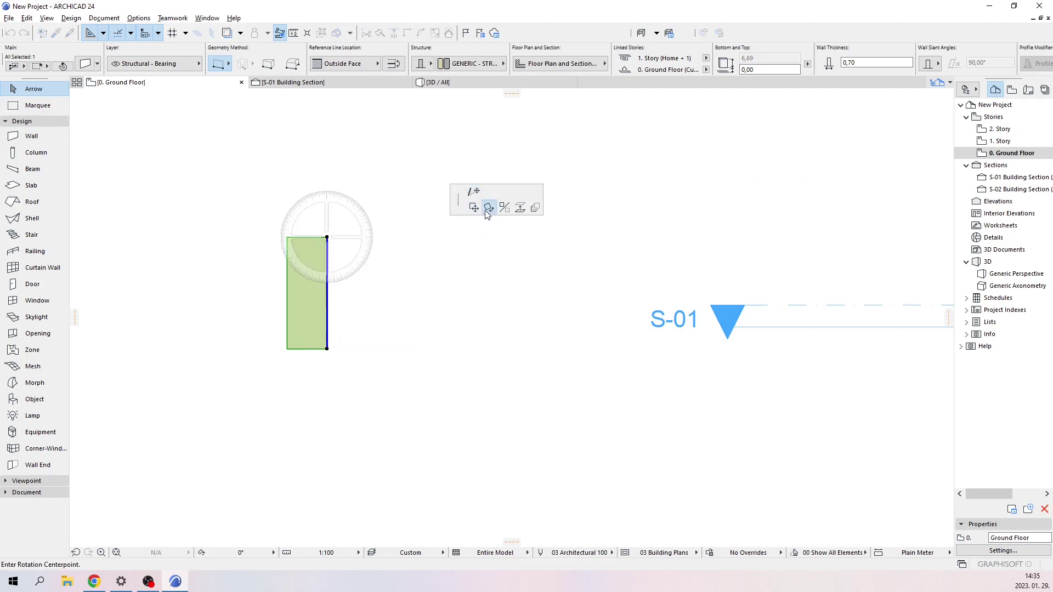
left_click(327, 240)
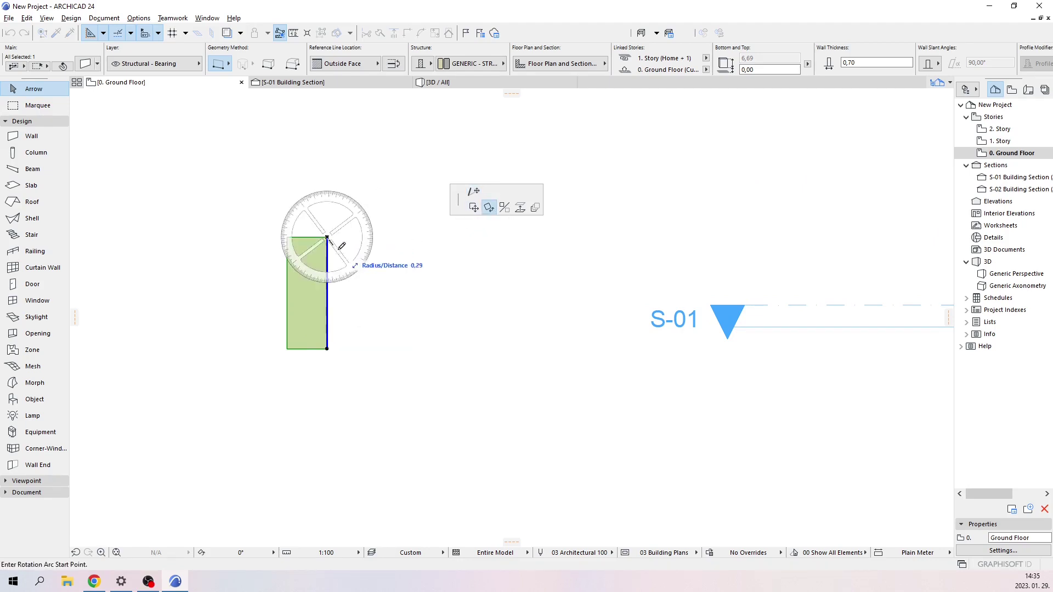
left_click(327, 349)
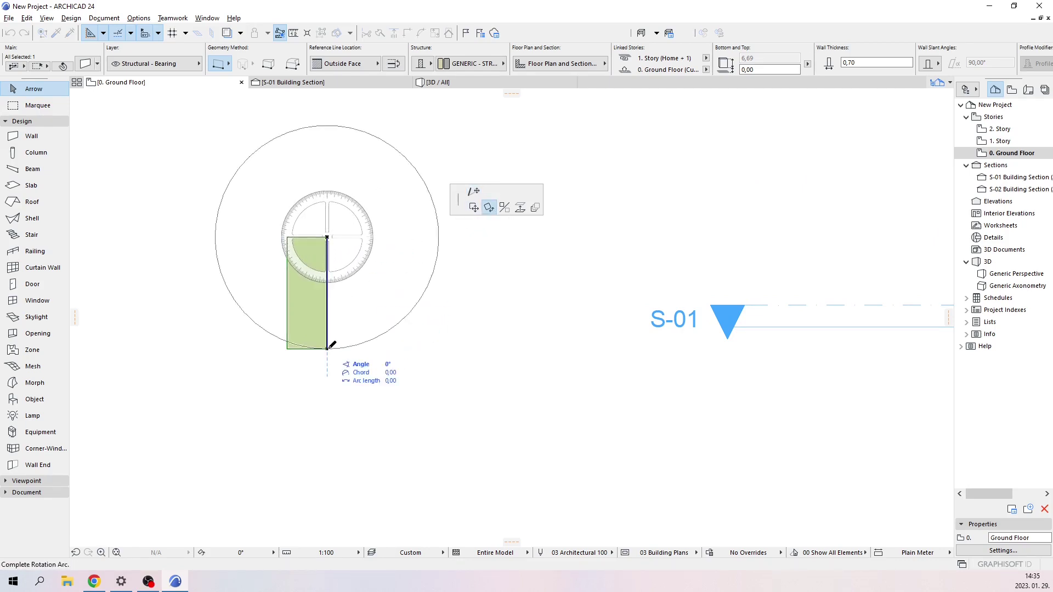
left_click(426, 238)
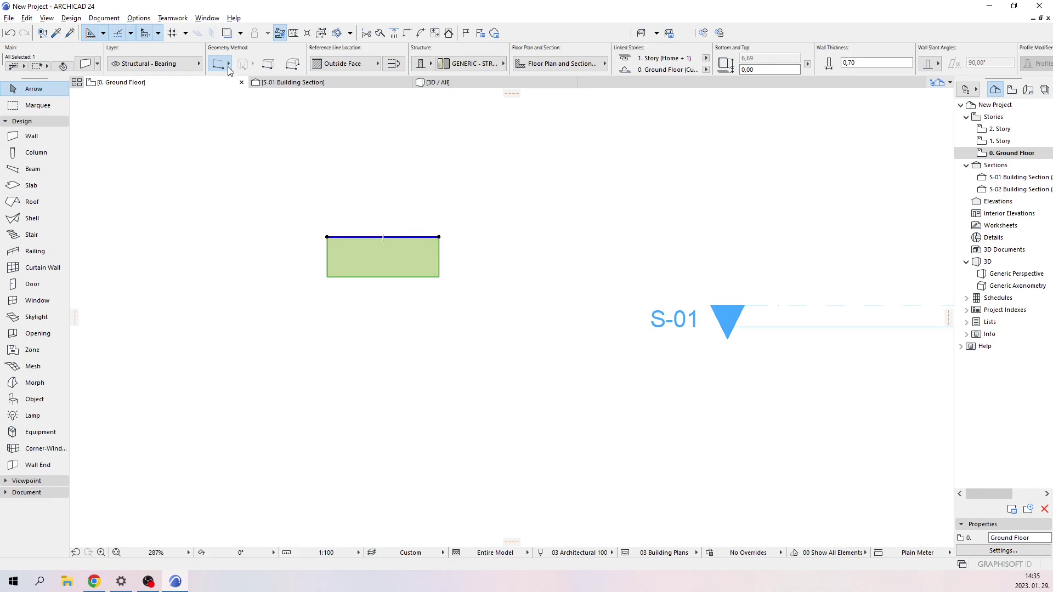
key("Delete")
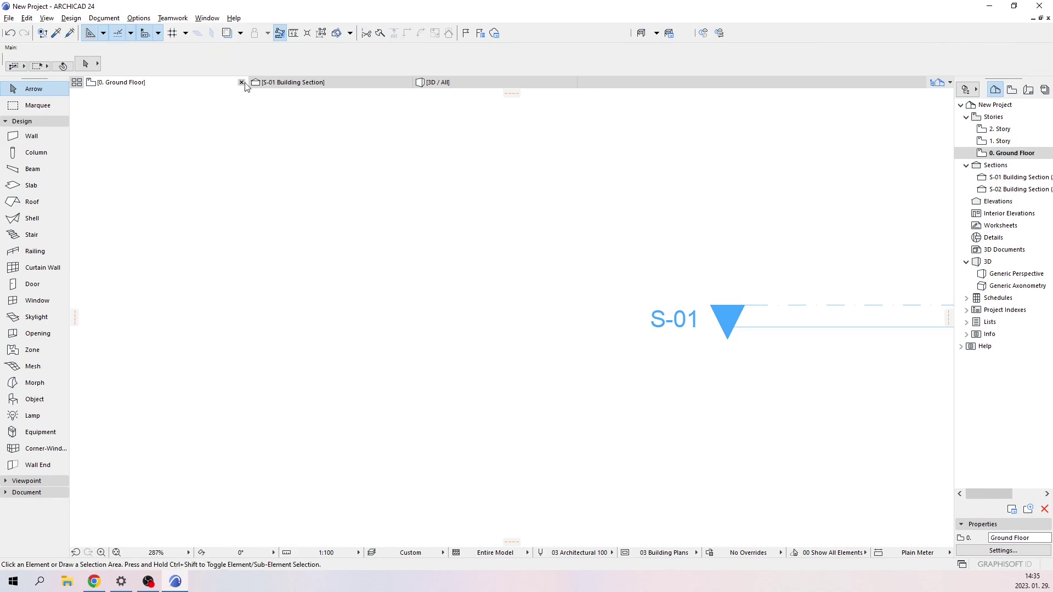
Draw a closed rectangle of chained walls about 3.39 m by 2.87 m in the empty area outside the point cloud.
left_click(31, 136)
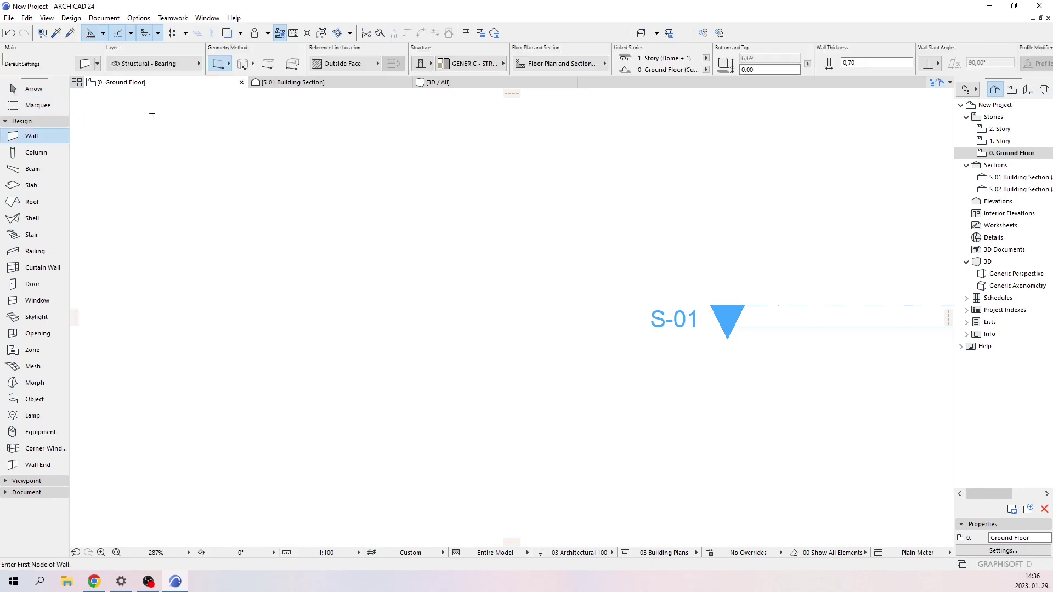
left_click(231, 66)
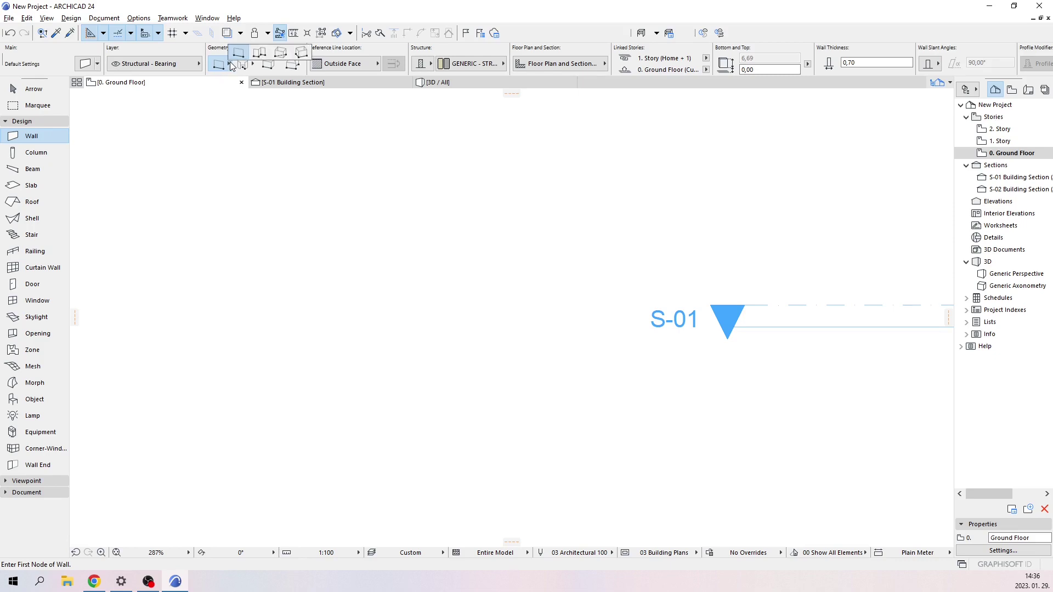
left_click(259, 53)
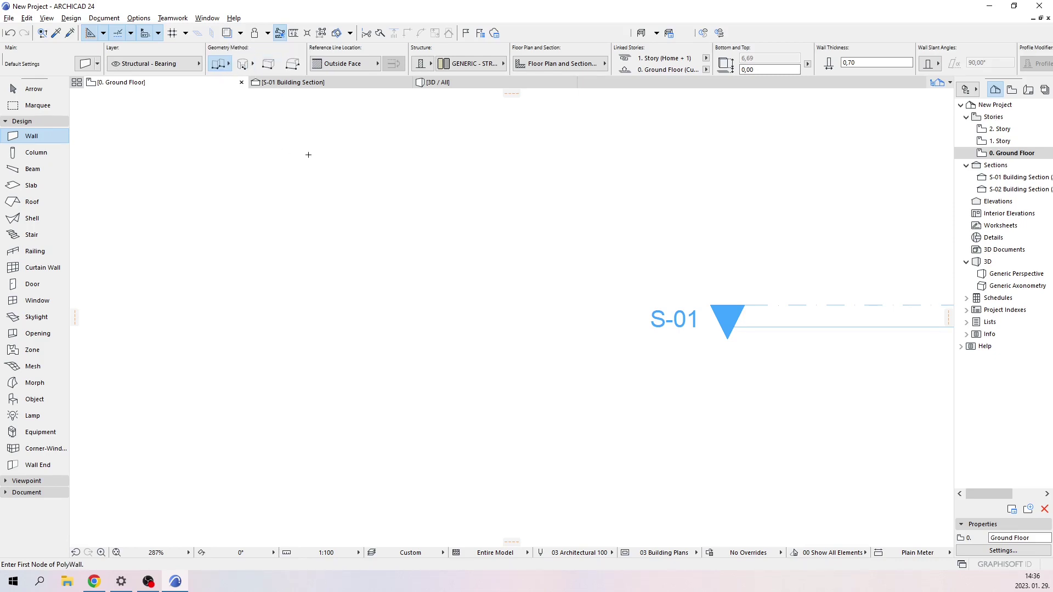
left_click(264, 233)
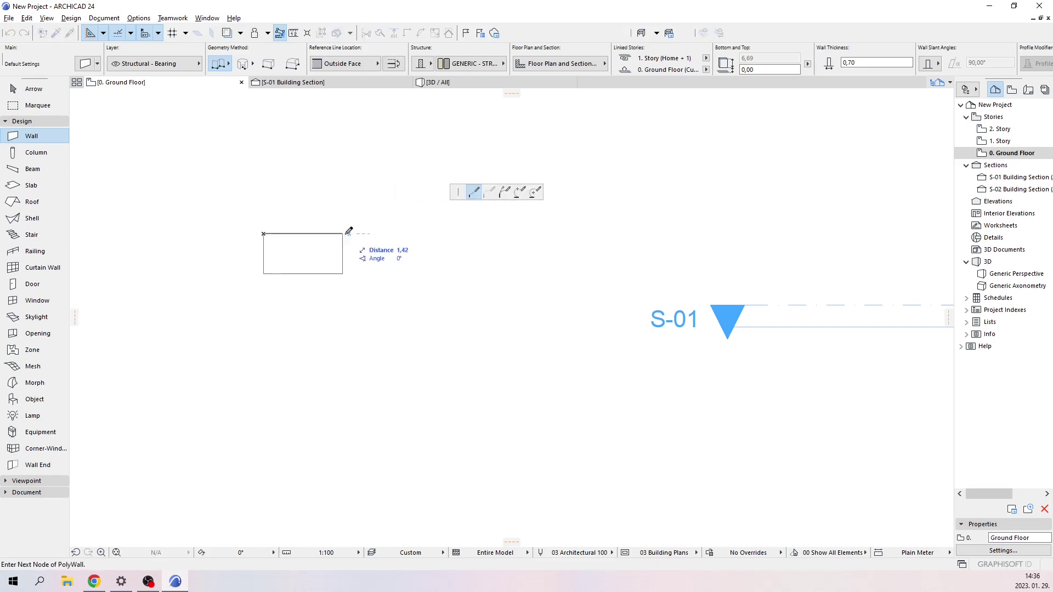
left_click(456, 233)
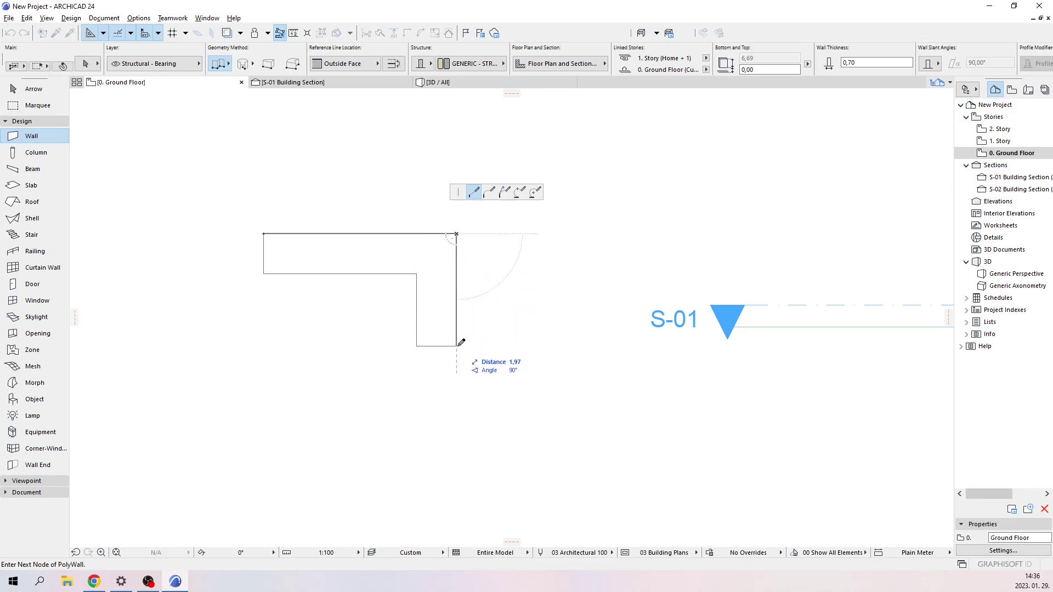
left_click(456, 396)
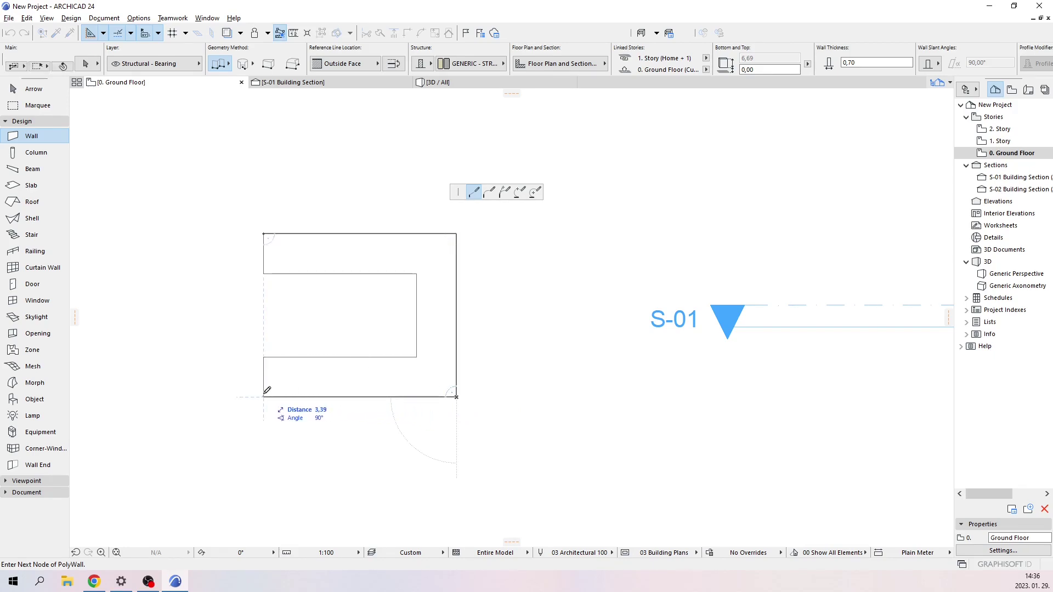
left_click(264, 396)
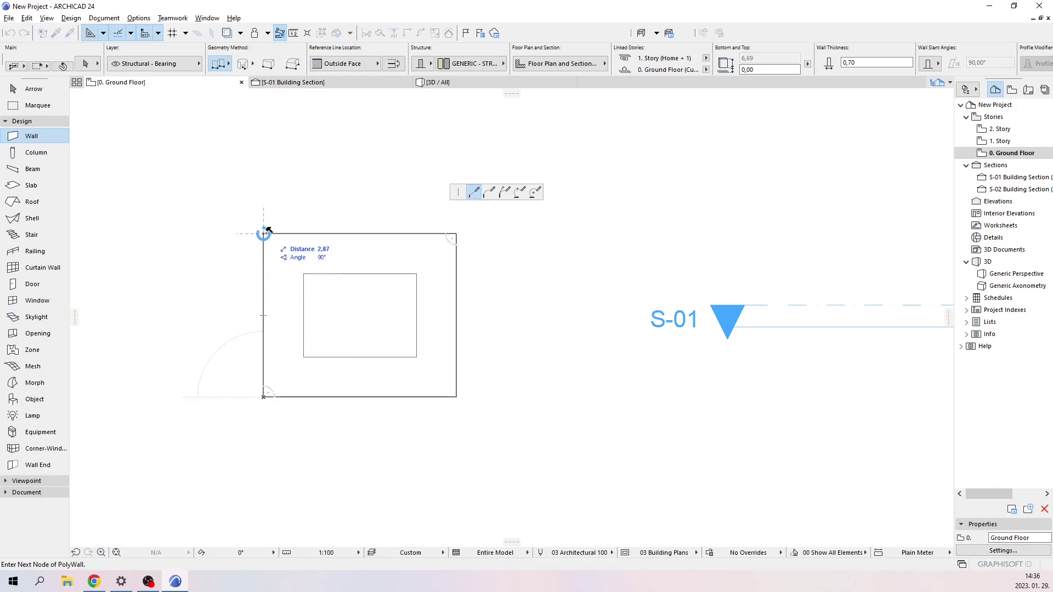
left_click(264, 233)
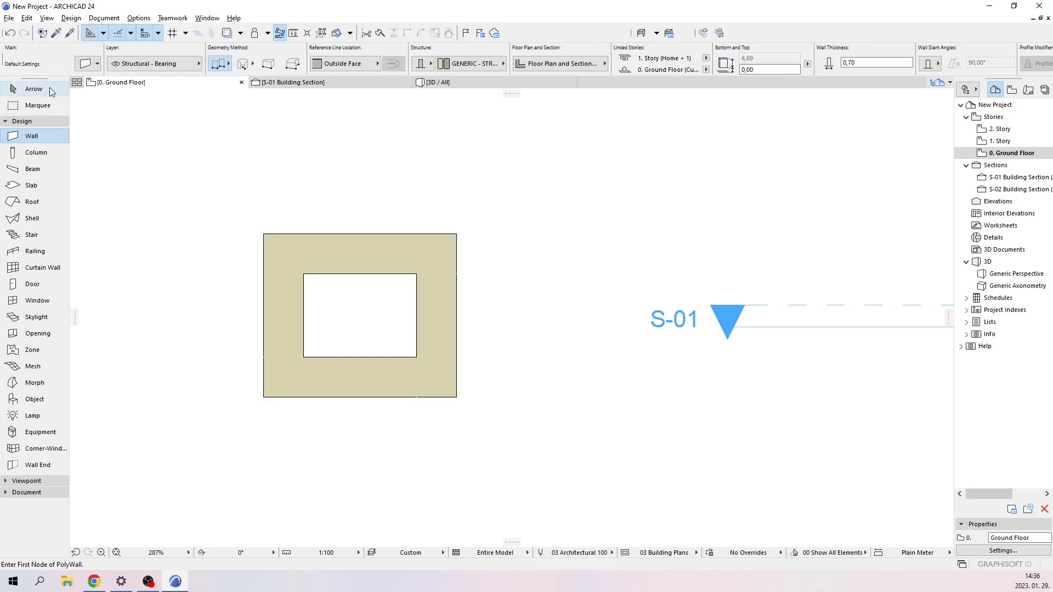
Select the rectangular wall chain on the floor plan and examine it as a group in the 3D view beside the point cloud.
left_click(50, 91)
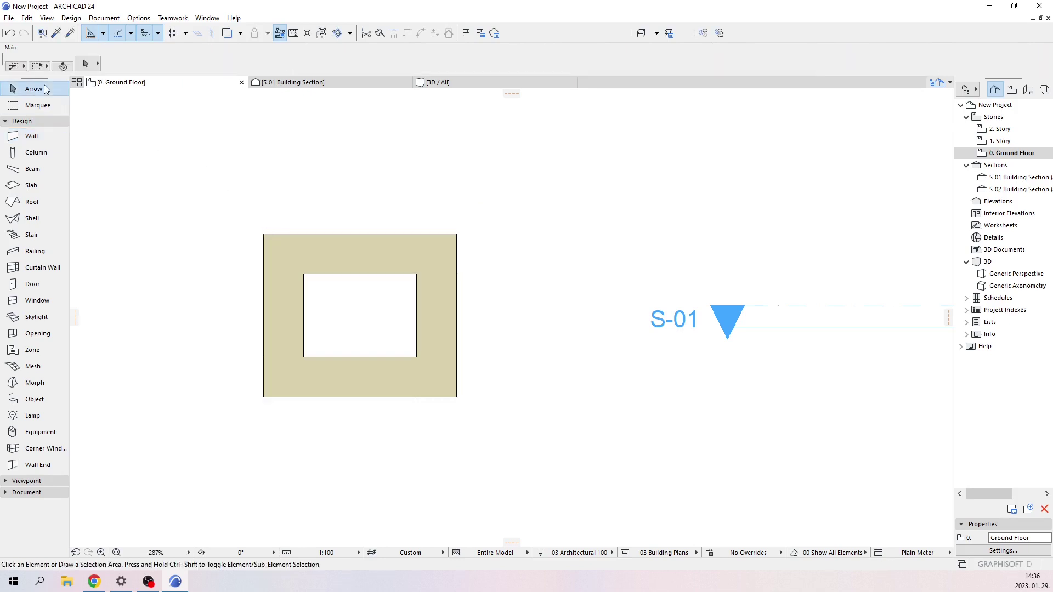
left_click(451, 240)
middle_click_drag(384, 275, 486, 287)
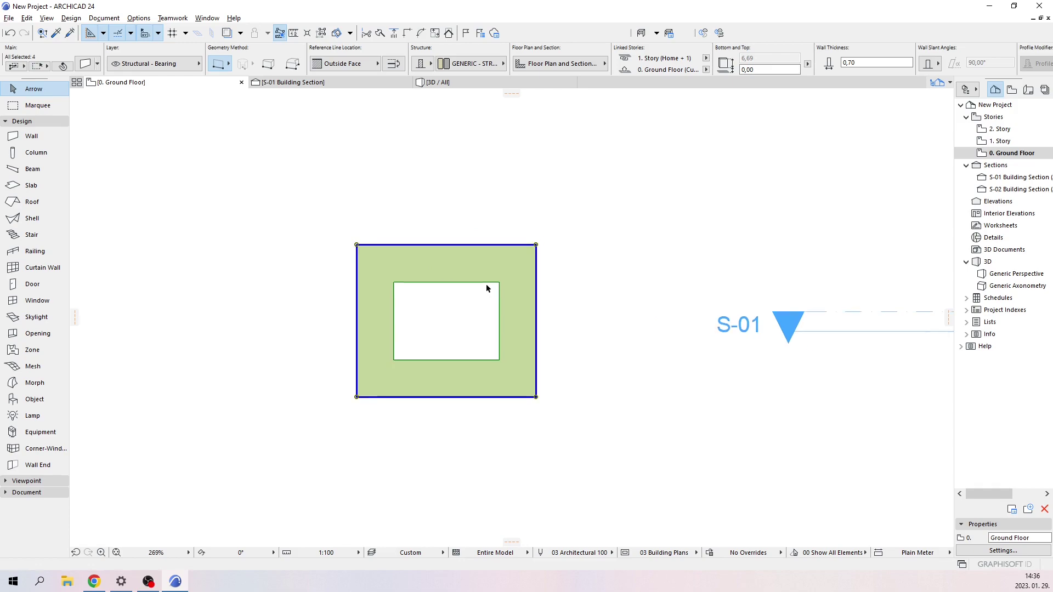
scroll(487, 286, "down", 4)
scroll(491, 164, "down", 2)
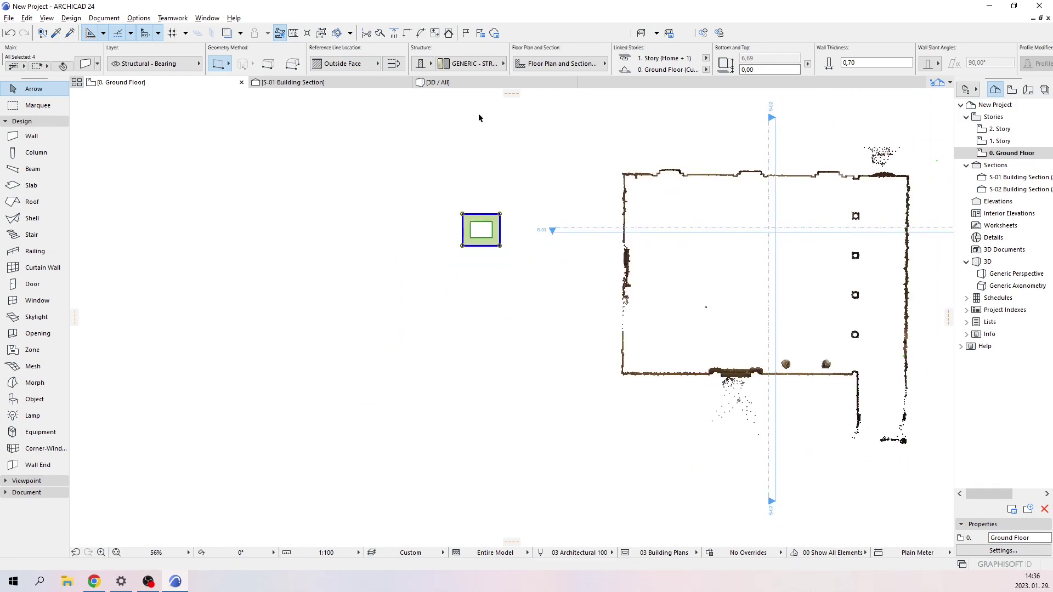
left_click(477, 82)
scroll(558, 216, "down", 6)
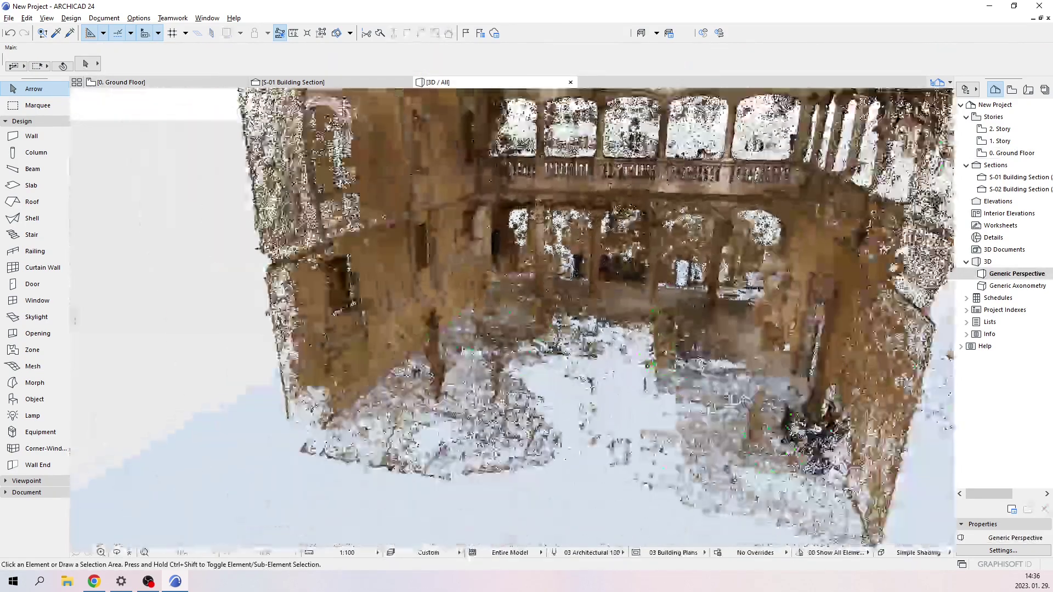
middle_click_drag(626, 190, 446, 282, "shift")
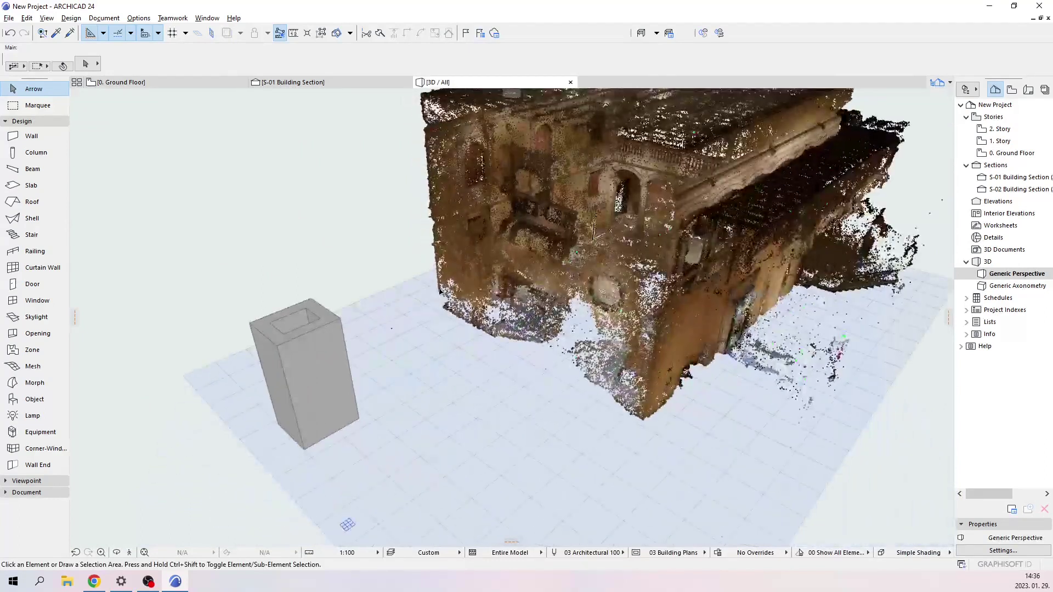
scroll(418, 327, "up", 4)
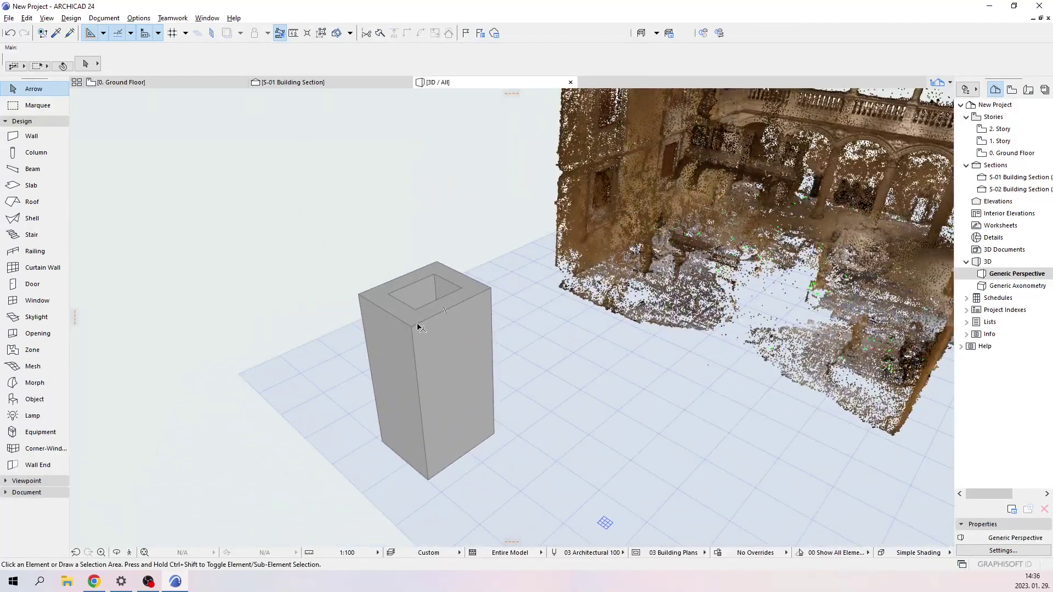
left_click(418, 327)
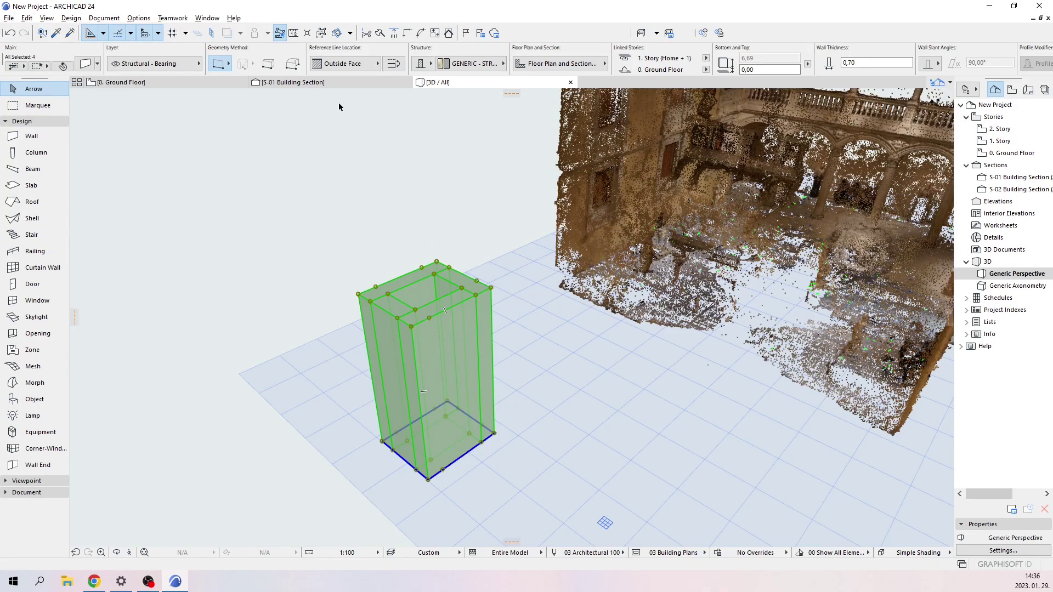
Suspend groups to select two walls of the rectangle individually, and restore the grouping.
left_click(321, 33)
left_click(350, 181)
left_click(374, 303)
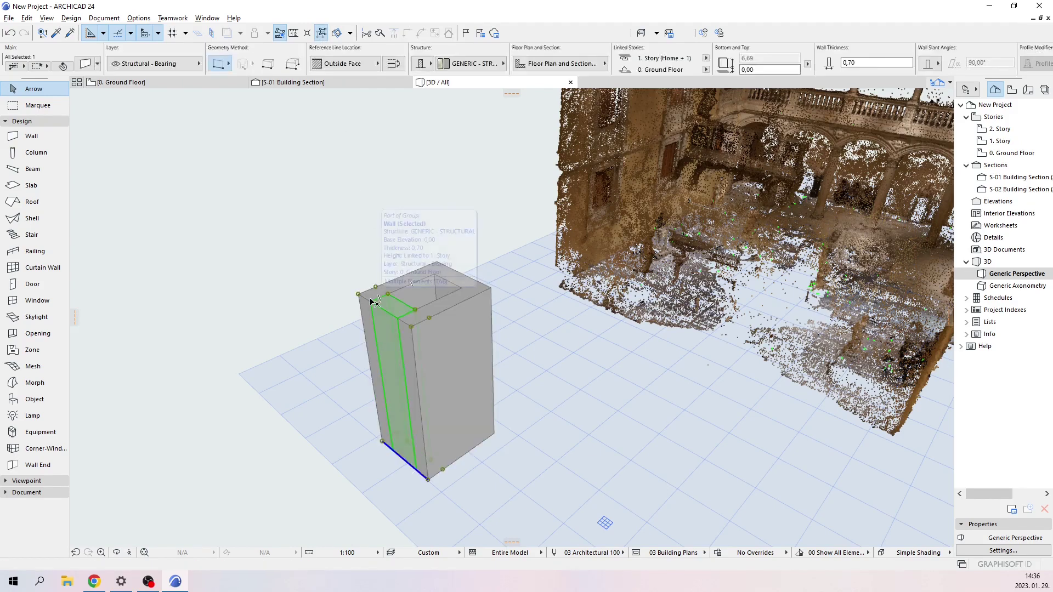
left_click(393, 240)
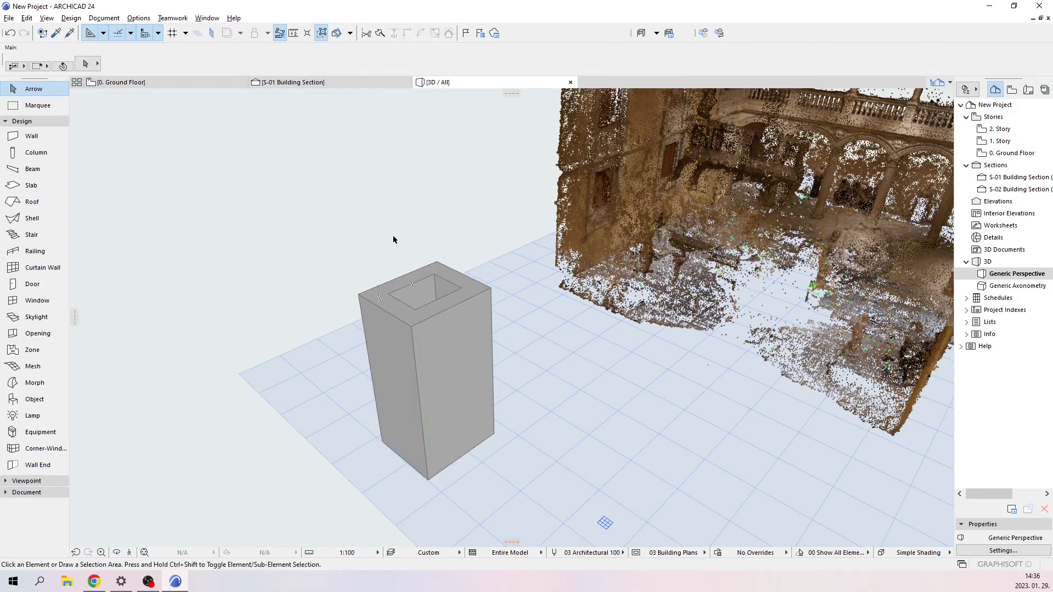
left_click(407, 275)
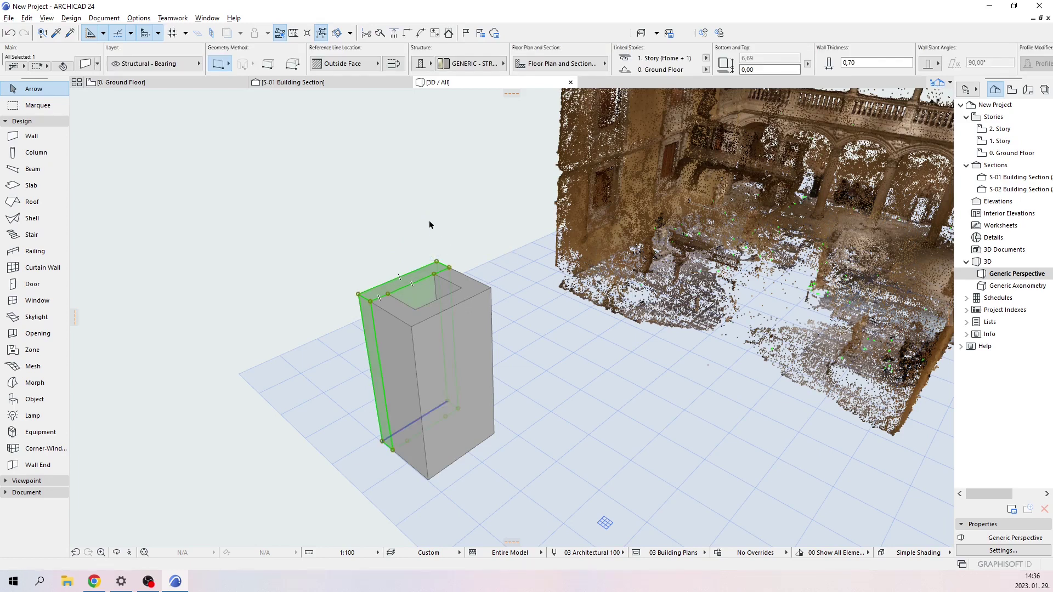
left_click(429, 224)
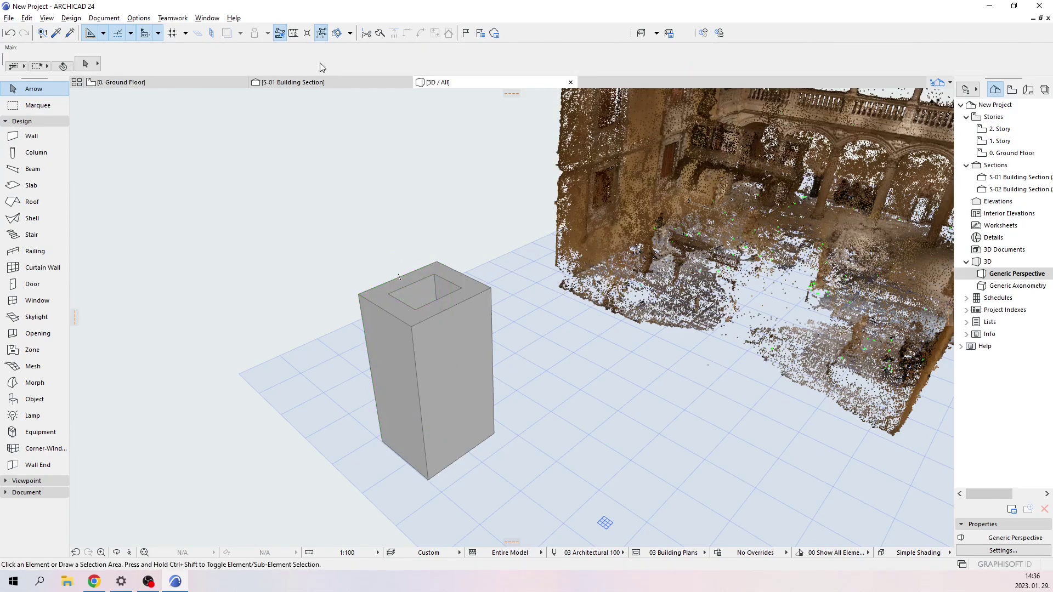
left_click(323, 182)
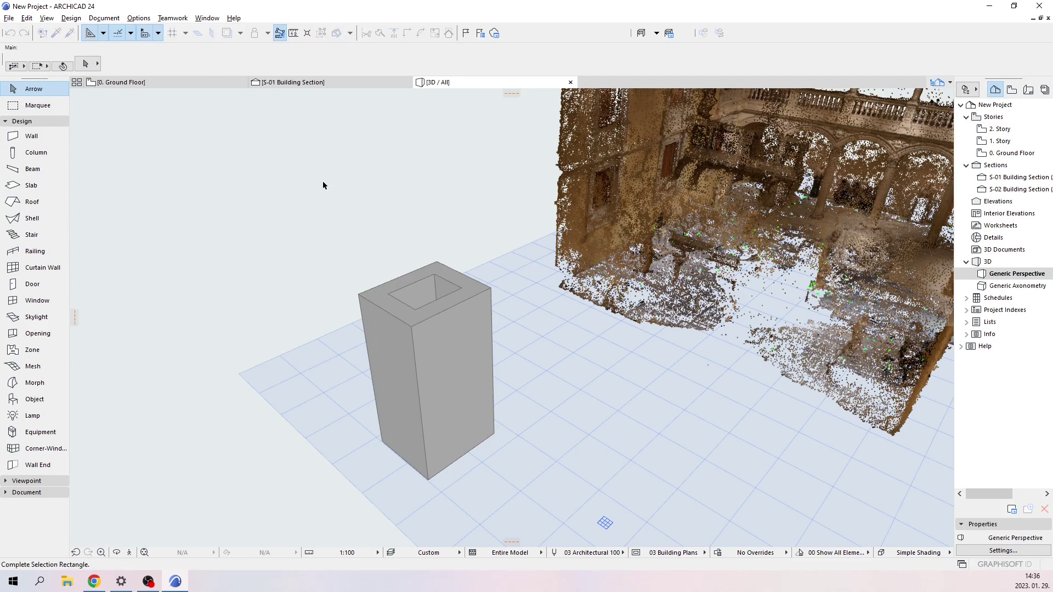
left_click(342, 198)
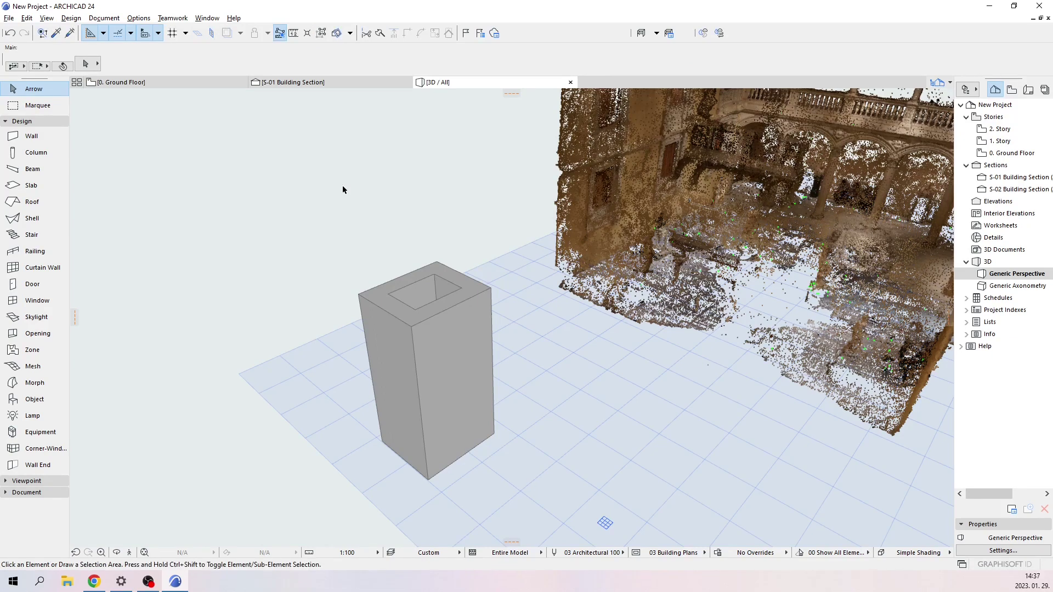
Return to the ground floor plan and delete the selected group of four walls.
key("F2")
scroll(501, 246, "up", 5)
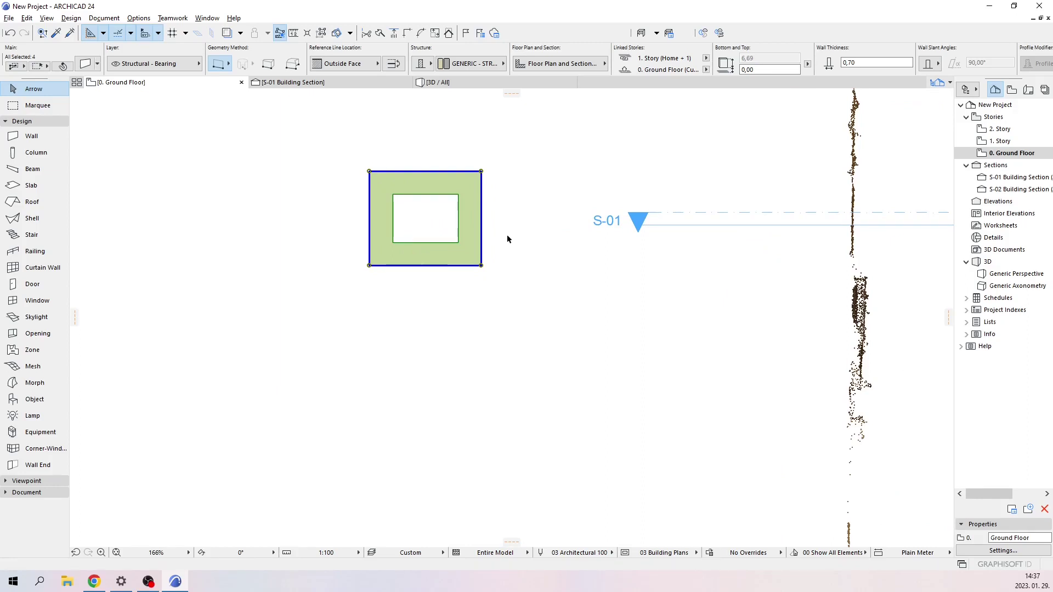
key("Delete")
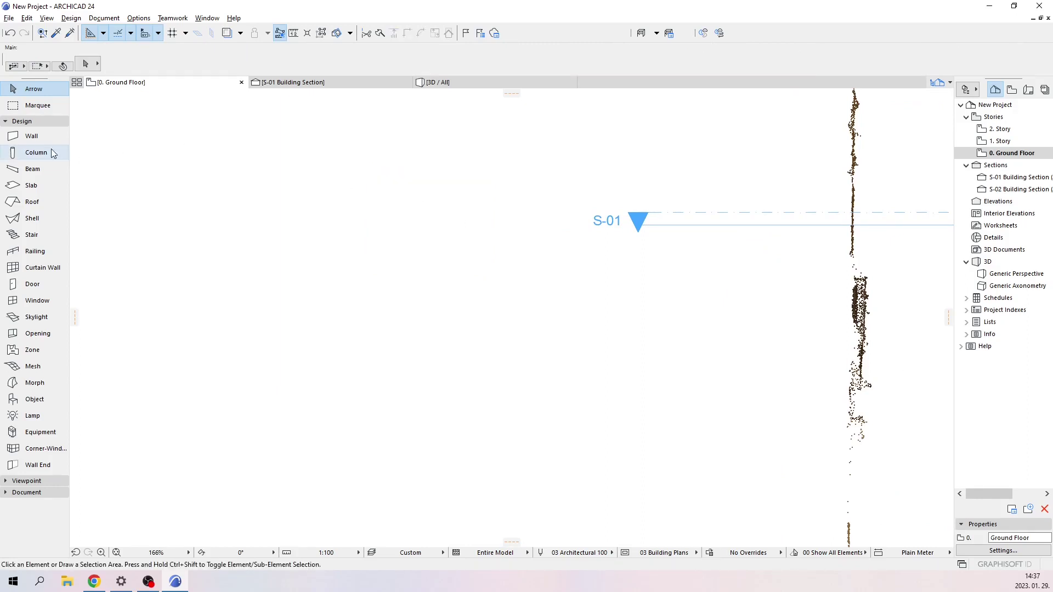
Draw a single straight horizontal wall with the single geometry method in the empty area outside the point cloud.
left_click(39, 141)
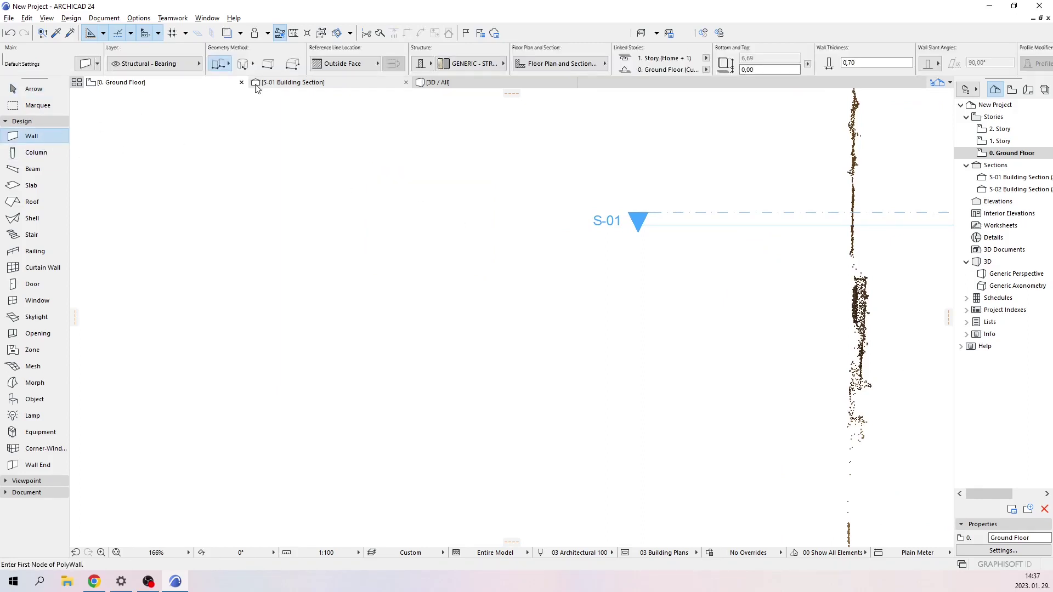
left_click(230, 65)
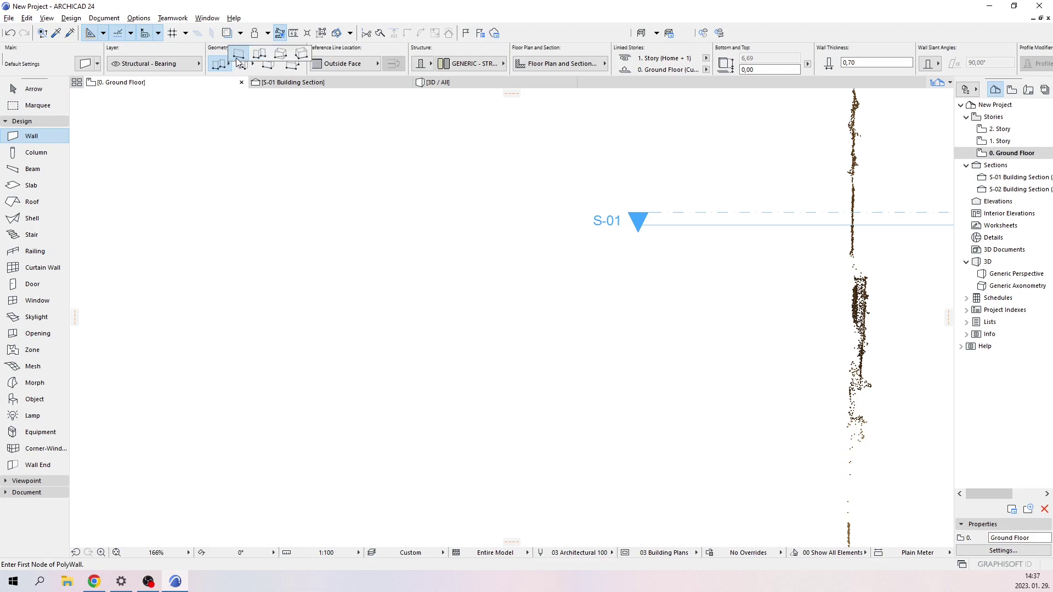
left_click(238, 55)
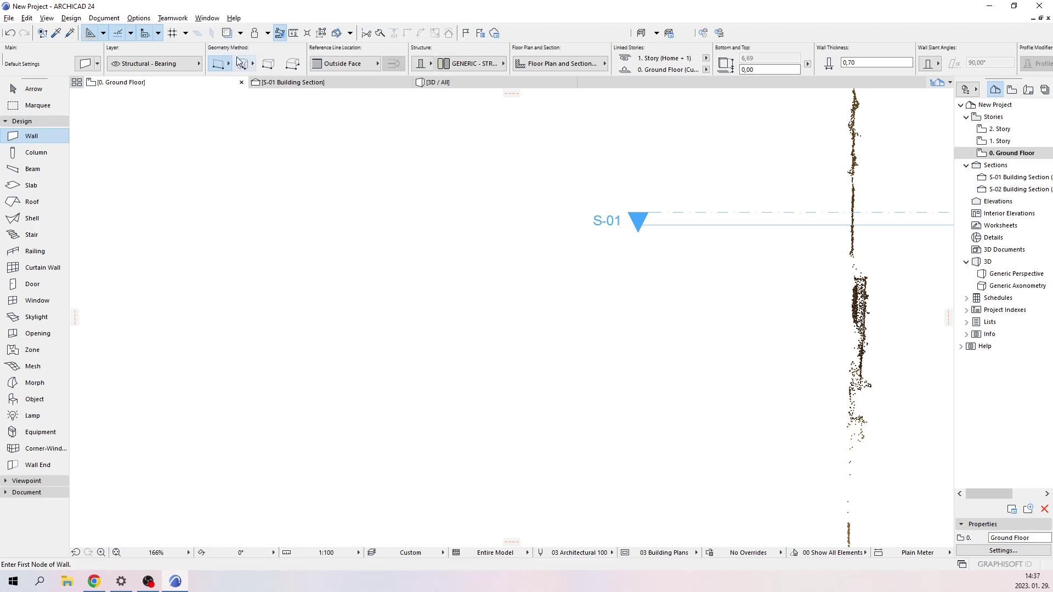
left_click(253, 255)
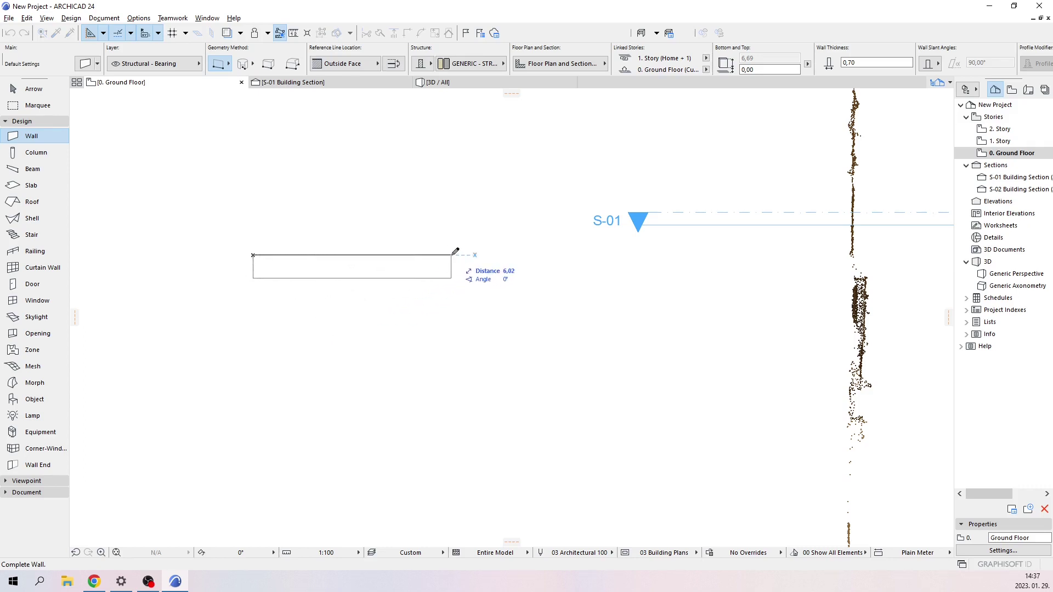
left_click(480, 255)
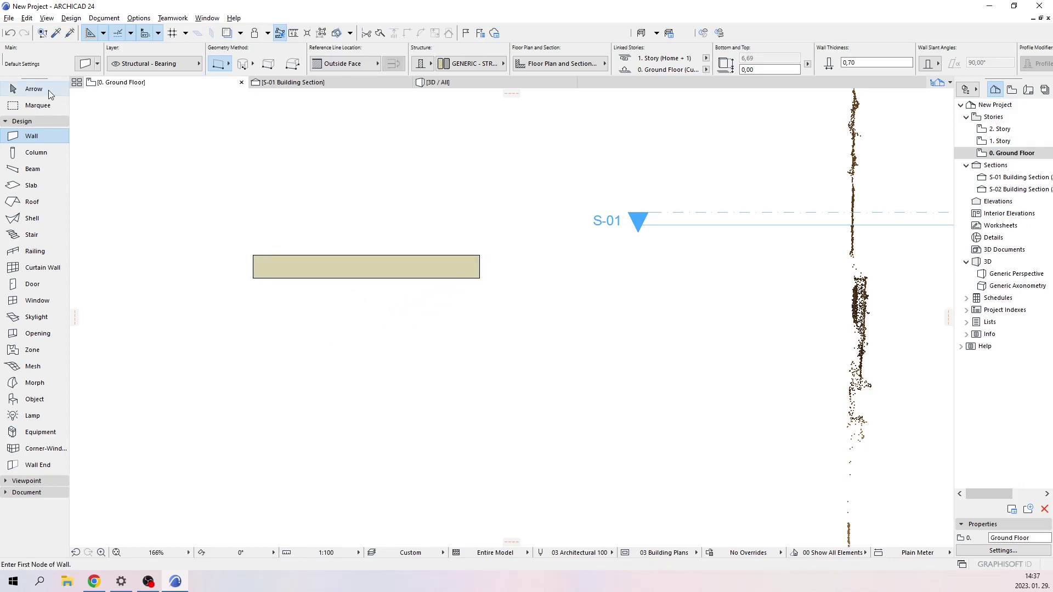
Select the horizontal wall and set its reference line location first to Center and finally to Inside Face.
left_click(49, 91)
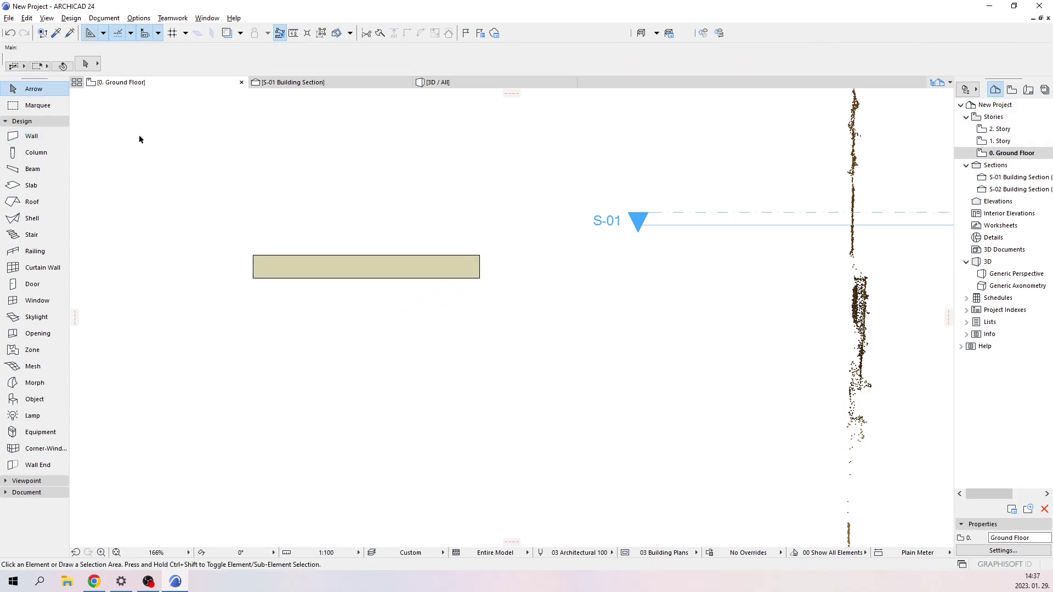
left_click(266, 259)
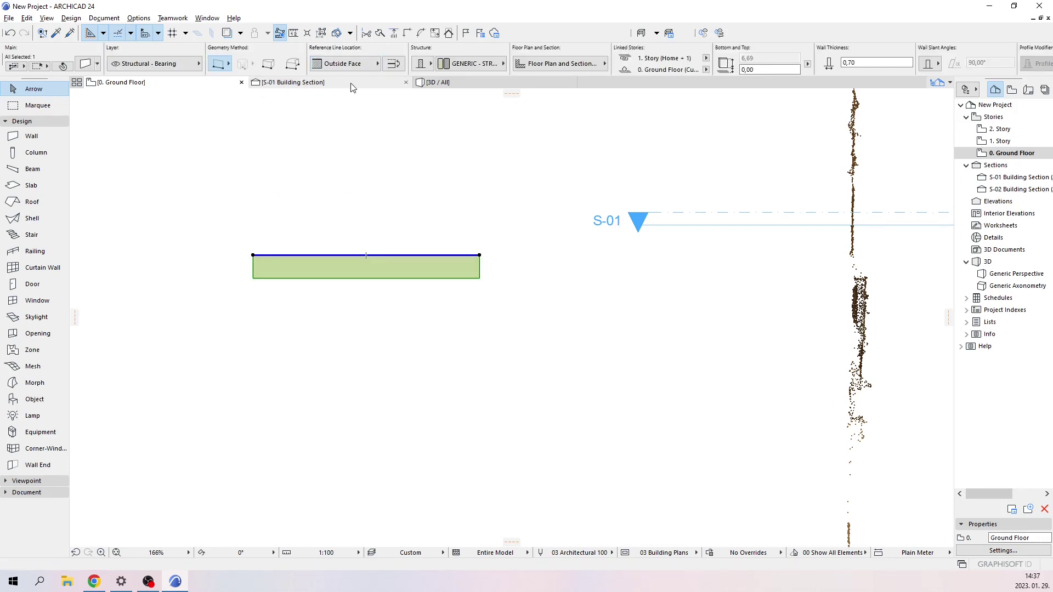
left_click(382, 65)
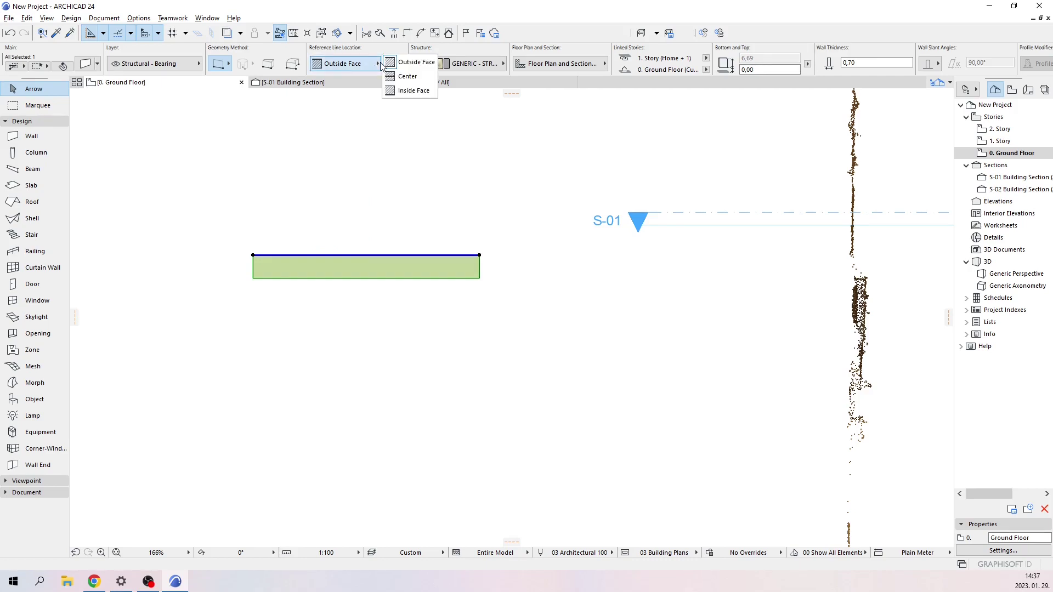
left_click(406, 76)
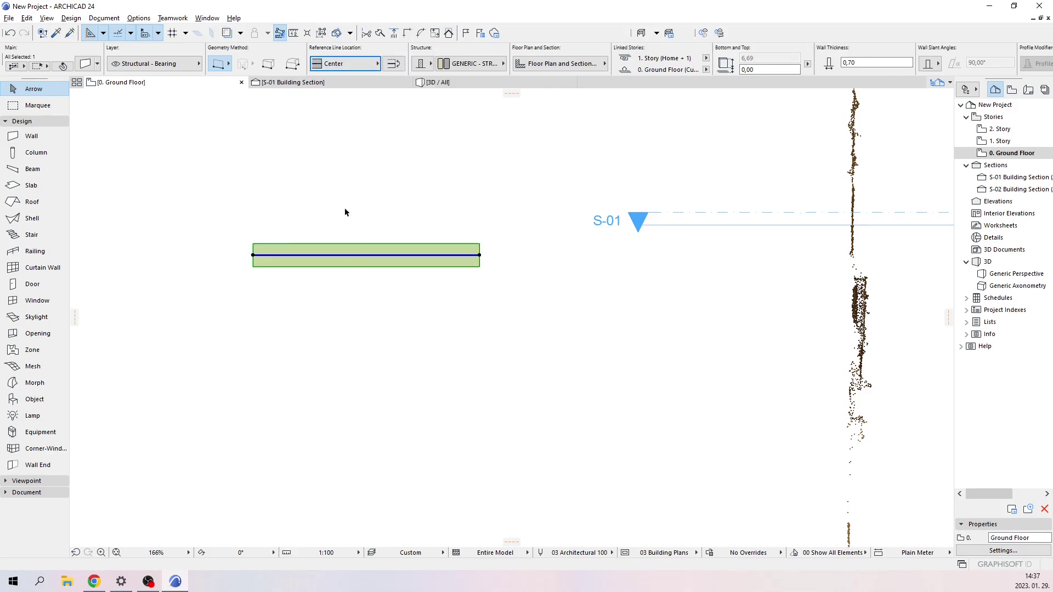
scroll(276, 244, "up", 4)
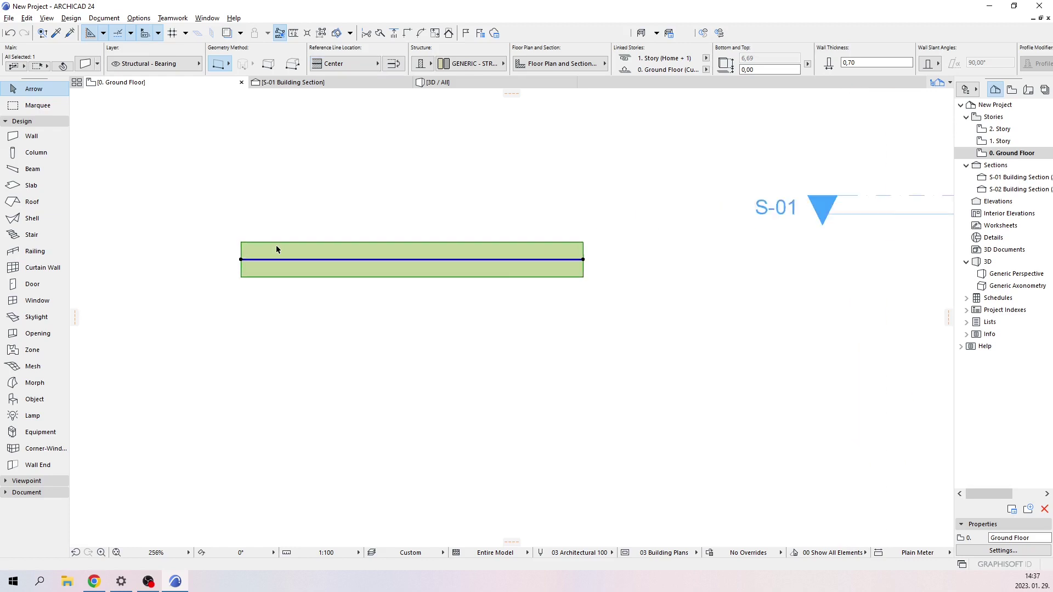
left_click(377, 64)
left_click(398, 91)
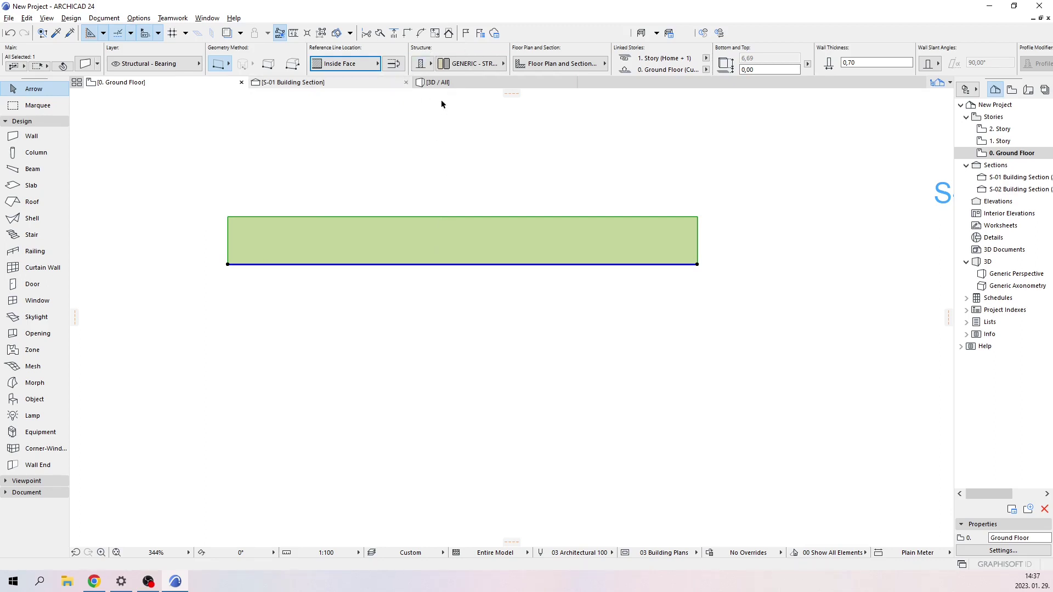
Set the selected wall's floor plan display to show on All Relevant Stories.
left_click(606, 64)
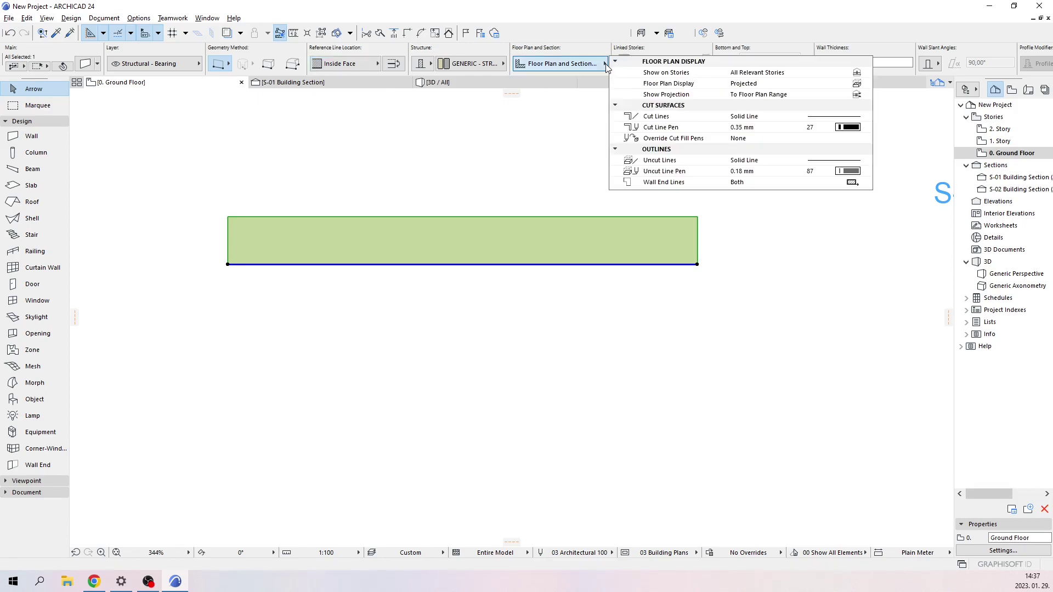
left_click(838, 77)
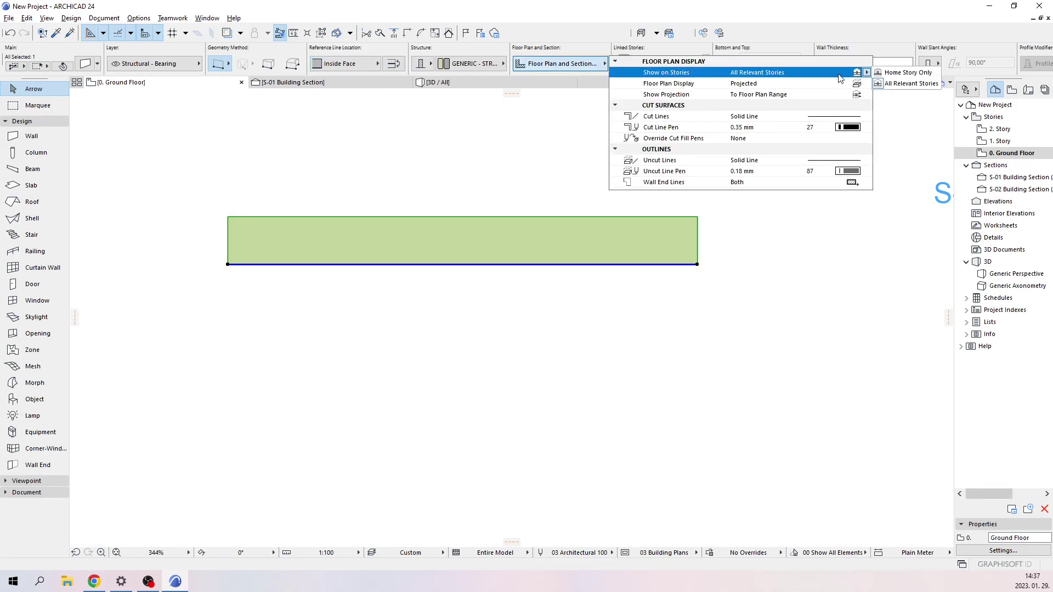
left_click(894, 84)
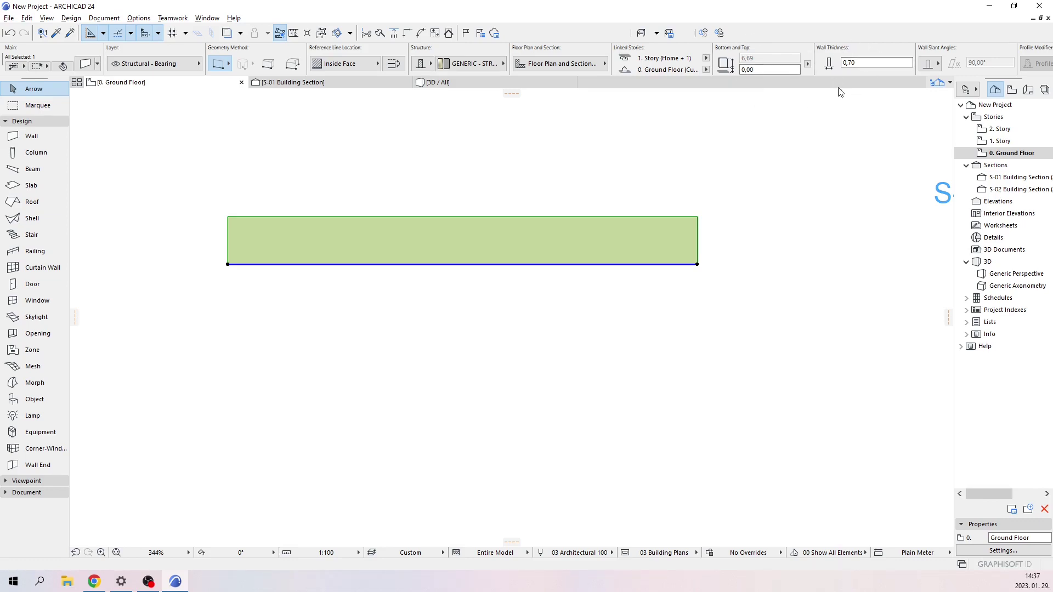
Set the selected wall's thickness to 0,30 and then back to 0,70.
left_click(854, 62)
type("0,30")
key("Return")
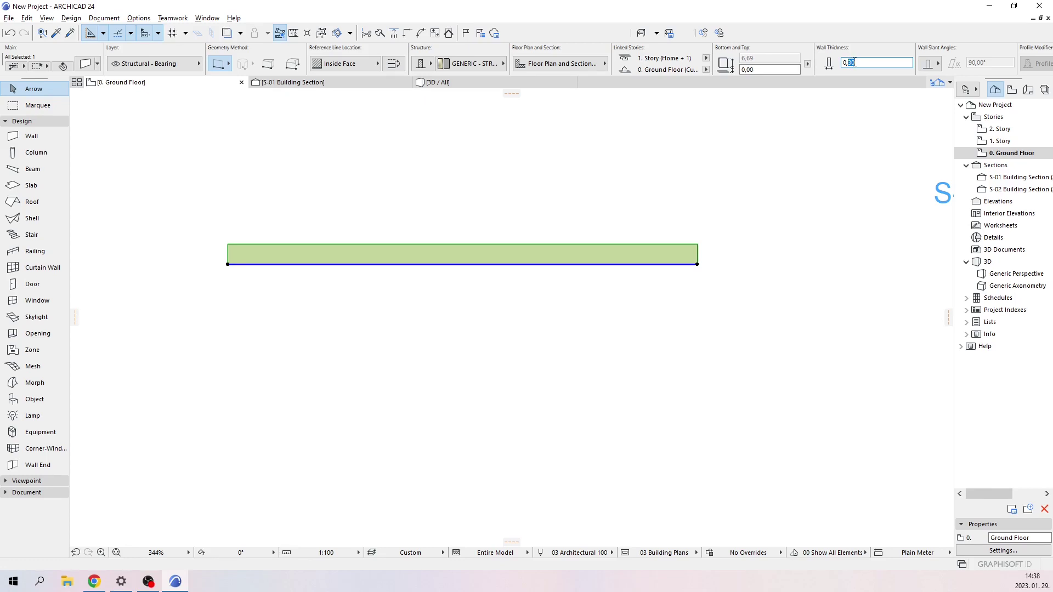
type("0,70")
key("Return")
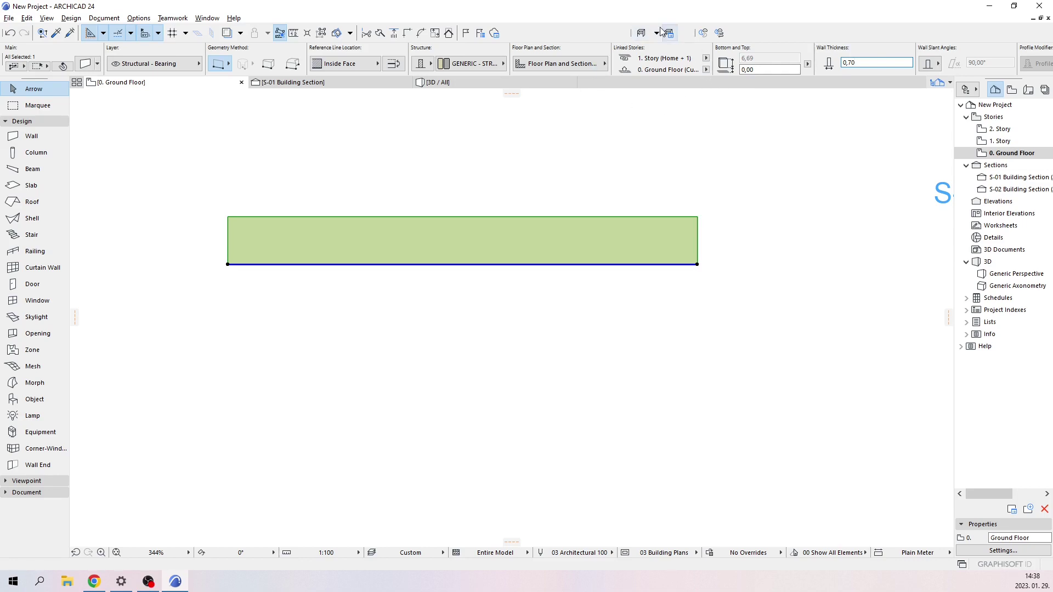
Move the wall inside the point cloud outline across the S-02 section line, and select it in the S-02 Building Section.
scroll(690, 126, "down", 8)
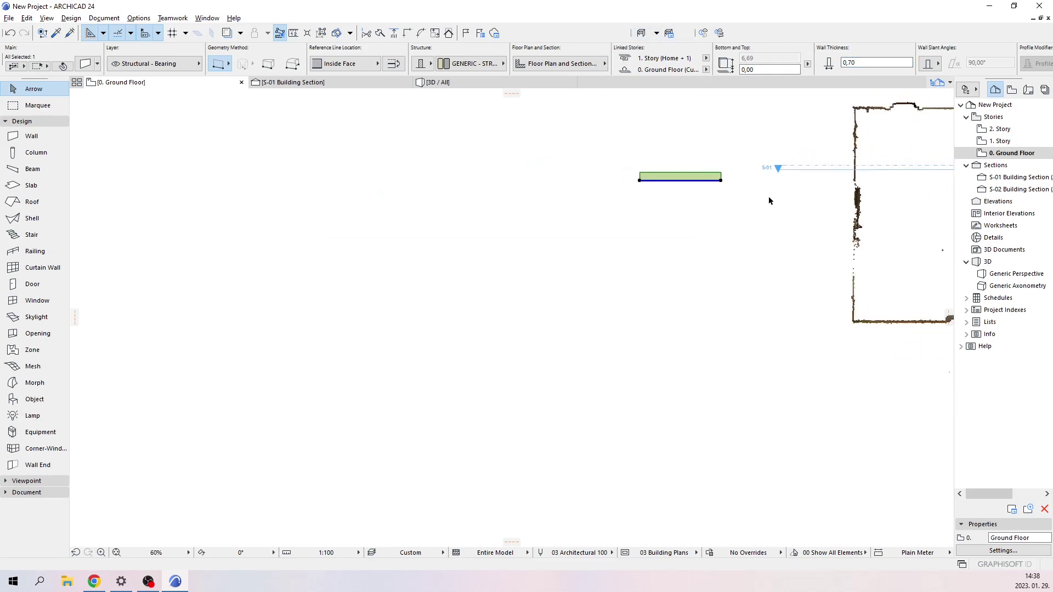
middle_click_drag(829, 205, 650, 260)
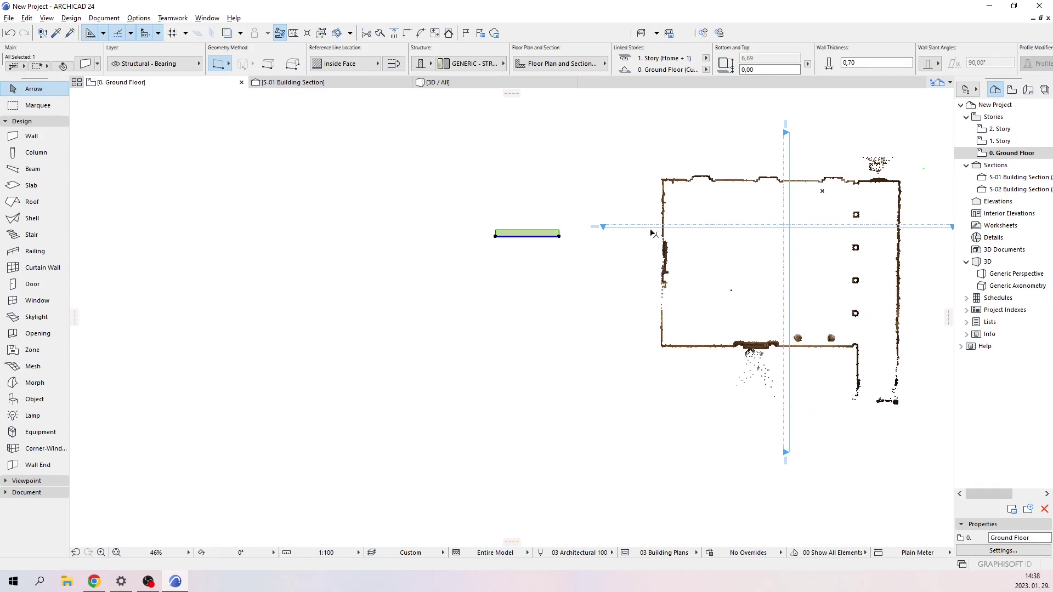
left_click(551, 235)
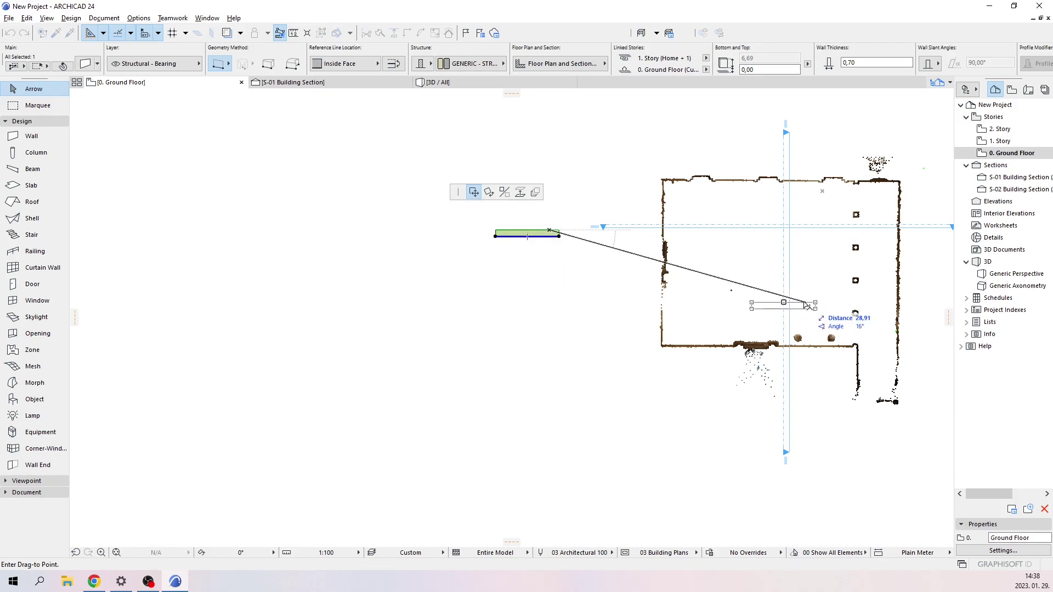
left_click(808, 305)
scroll(805, 137, "up", 4)
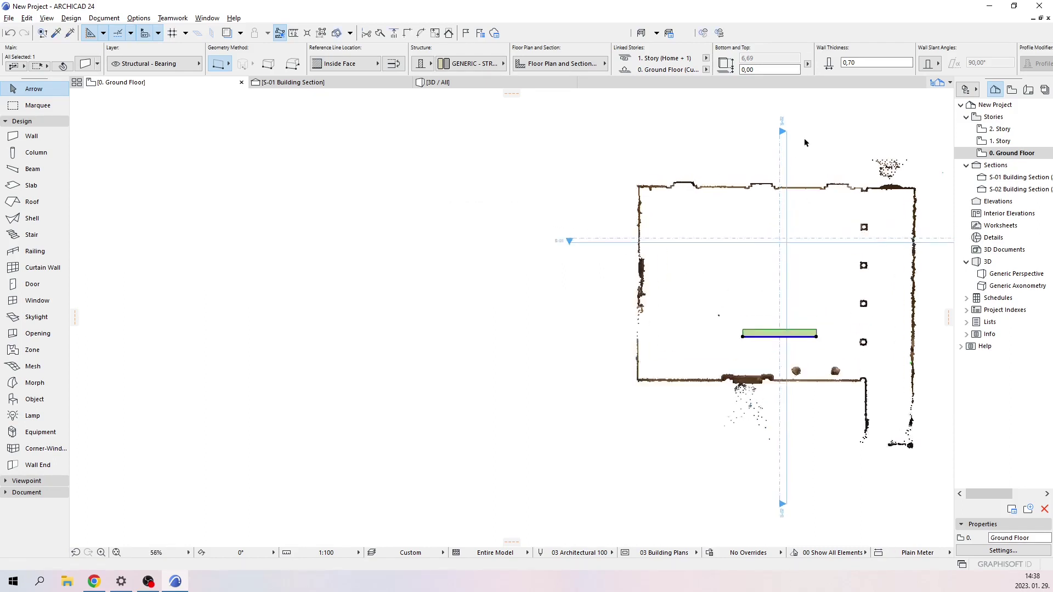
double_click(991, 190)
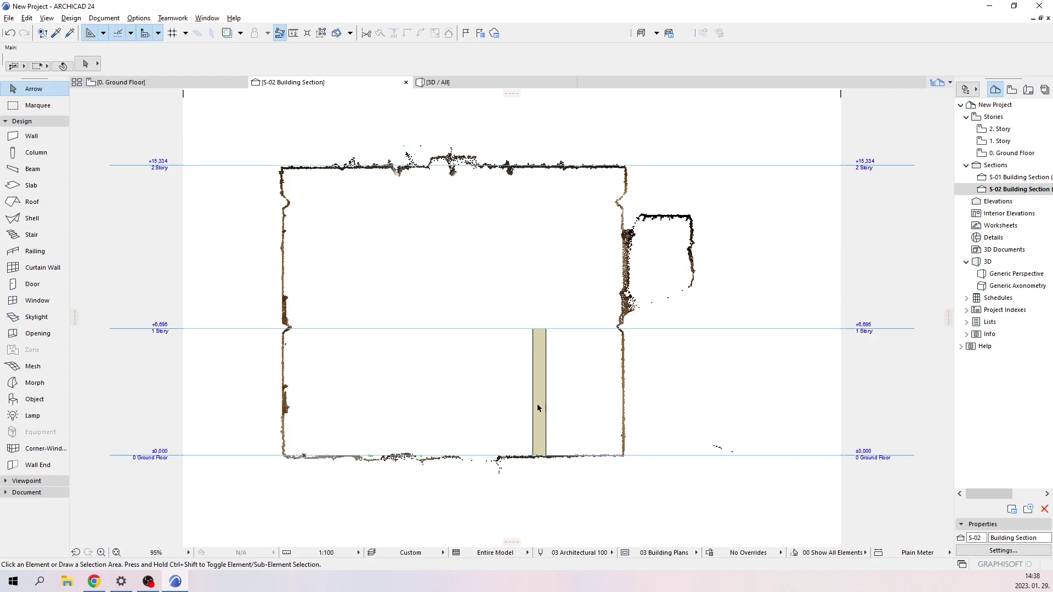
left_click(547, 347)
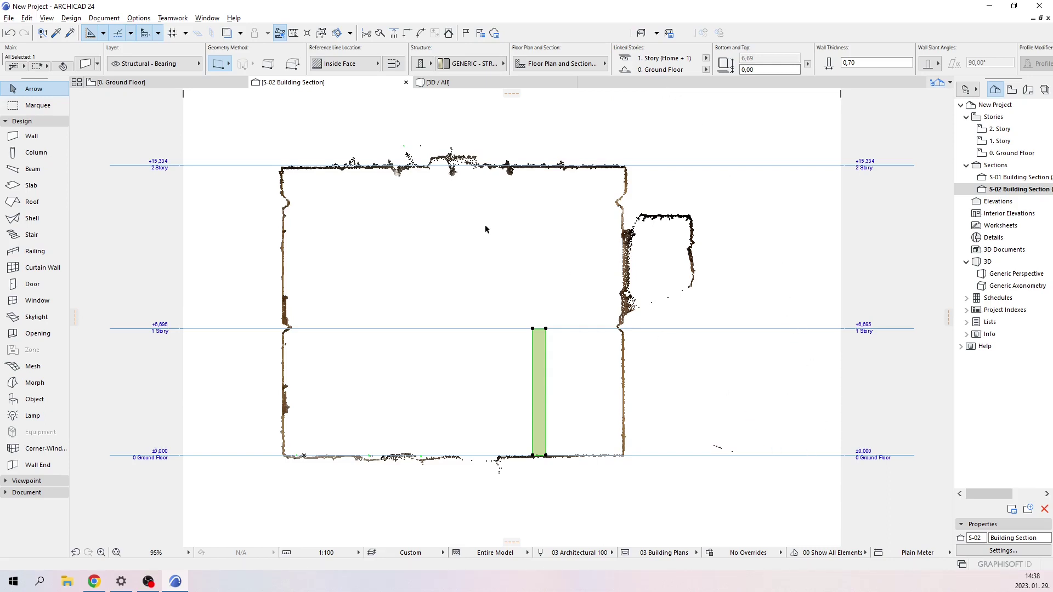
Return to the ground floor plan and delete the selected wall.
left_click(152, 83)
scroll(373, 358, "down", 3)
middle_click_drag(373, 358, 473, 308)
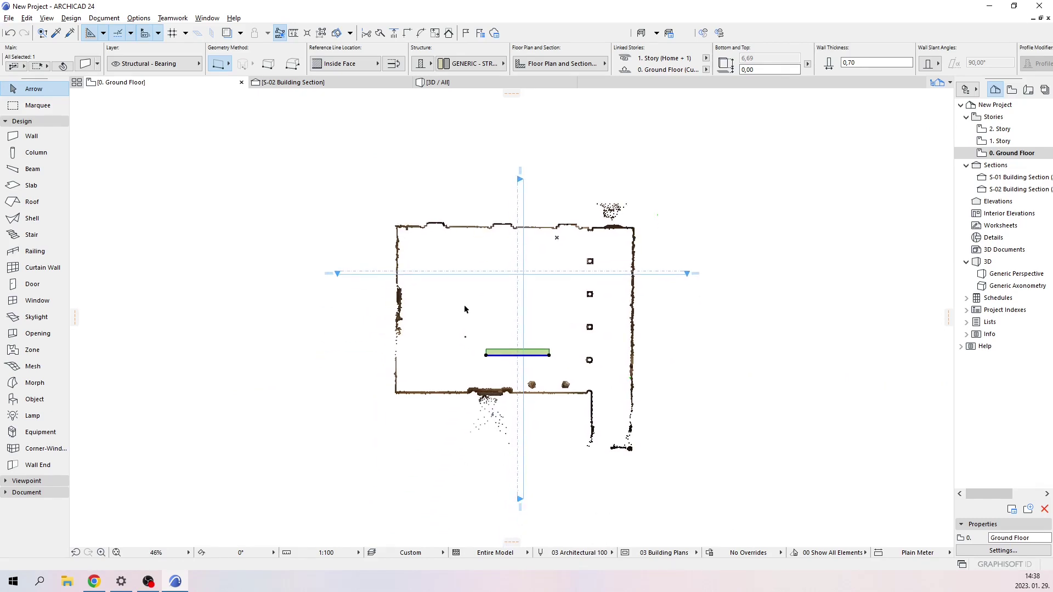
key("Delete")
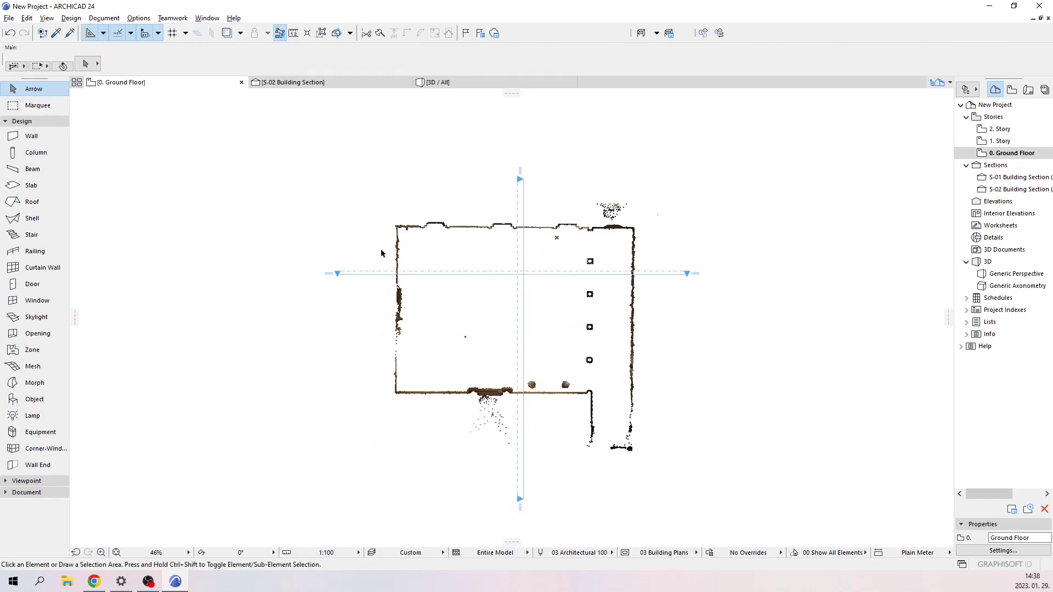
Start a chained wall from the corridor's open lower-left end, running its first segment straight up to the inner corner outside the point cloud.
left_click(31, 136)
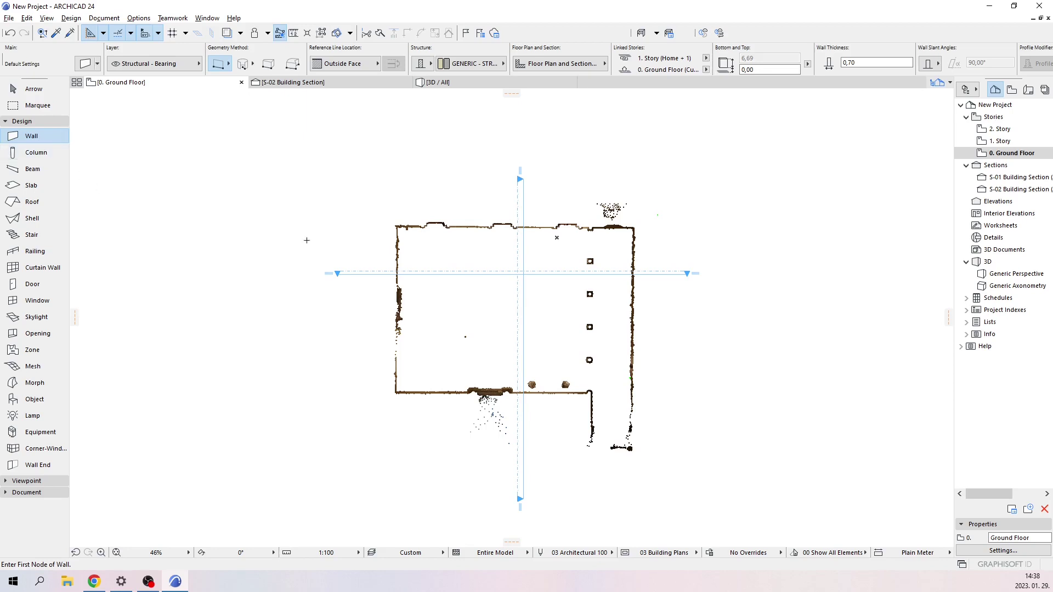
scroll(500, 309, "up", 2)
scroll(501, 309, "up", 1)
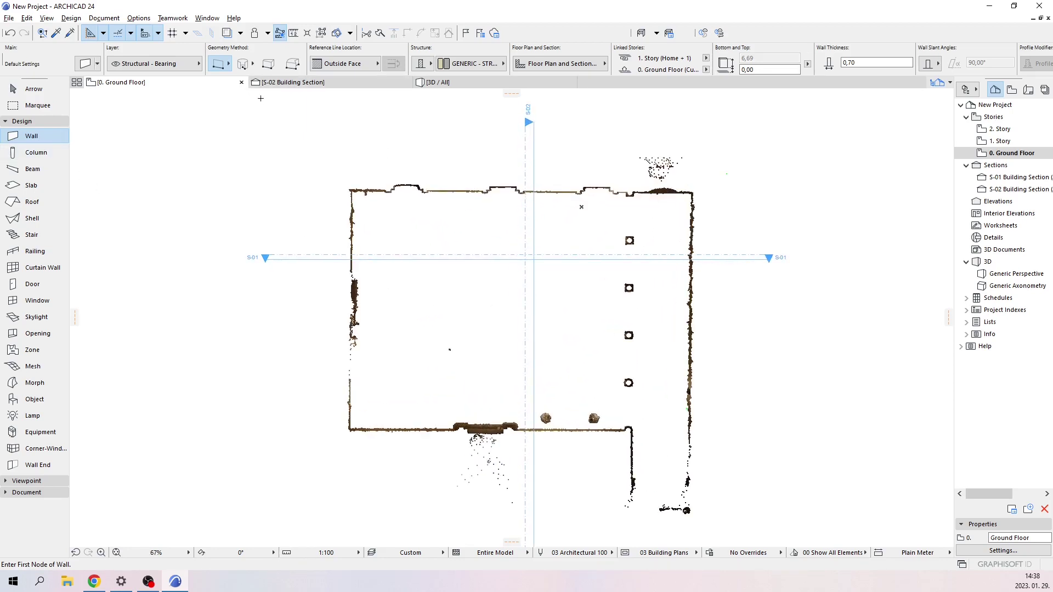
left_click(230, 65)
left_click(258, 53)
scroll(622, 426, "up", 5)
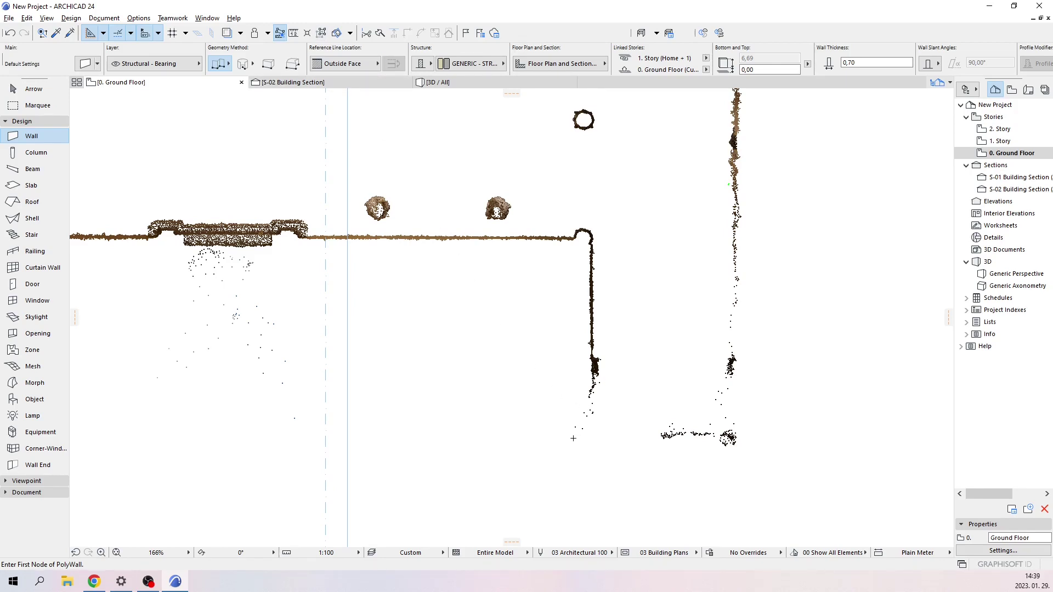
left_click(573, 439)
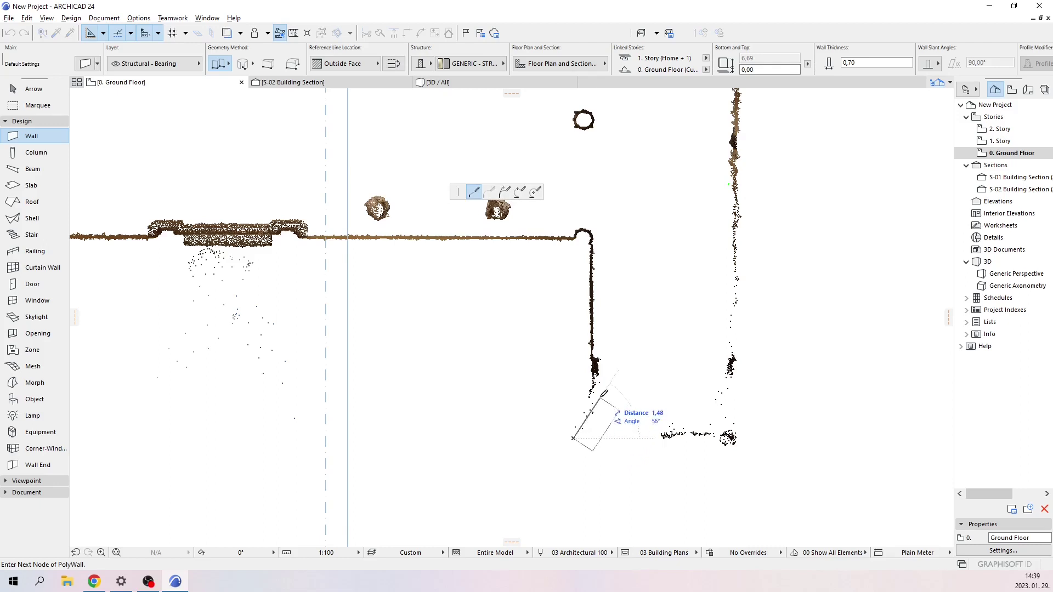
left_click(574, 263)
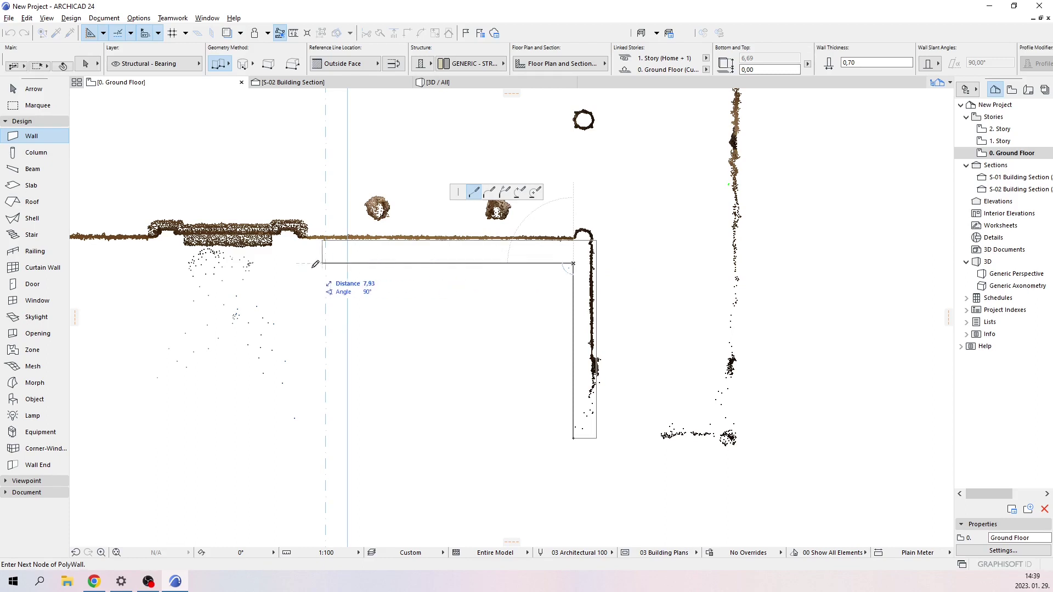
Continue the chained wall about 21,43 m along the outside of the lower wall, and up the left side to the upper-left corner.
middle_click_drag(299, 269, 562, 308)
middle_click_drag(211, 299, 440, 383)
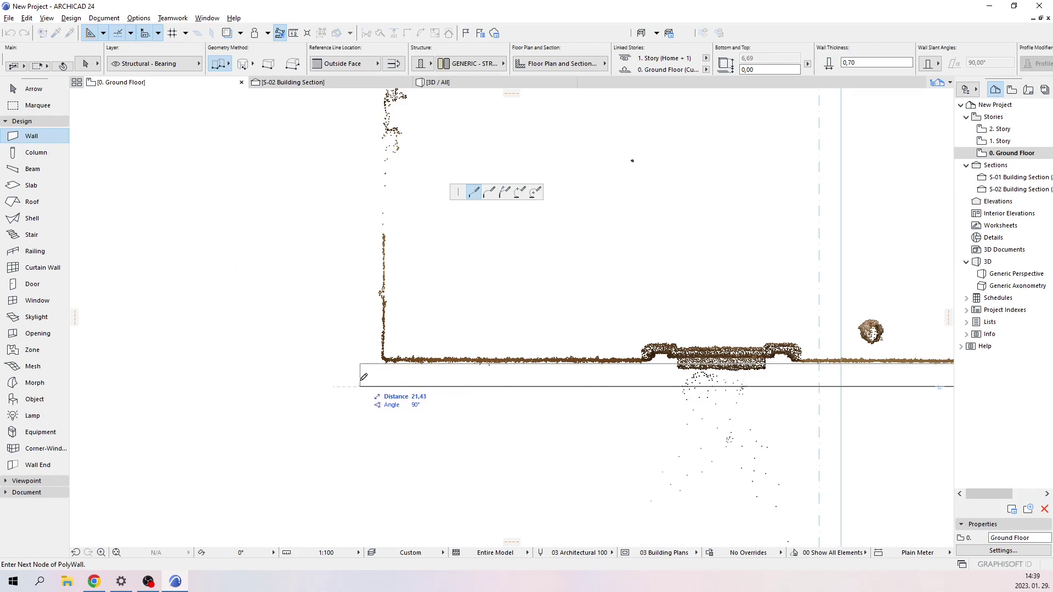
left_click(360, 387)
middle_click_drag(367, 142, 344, 387)
middle_click_drag(357, 175, 352, 381)
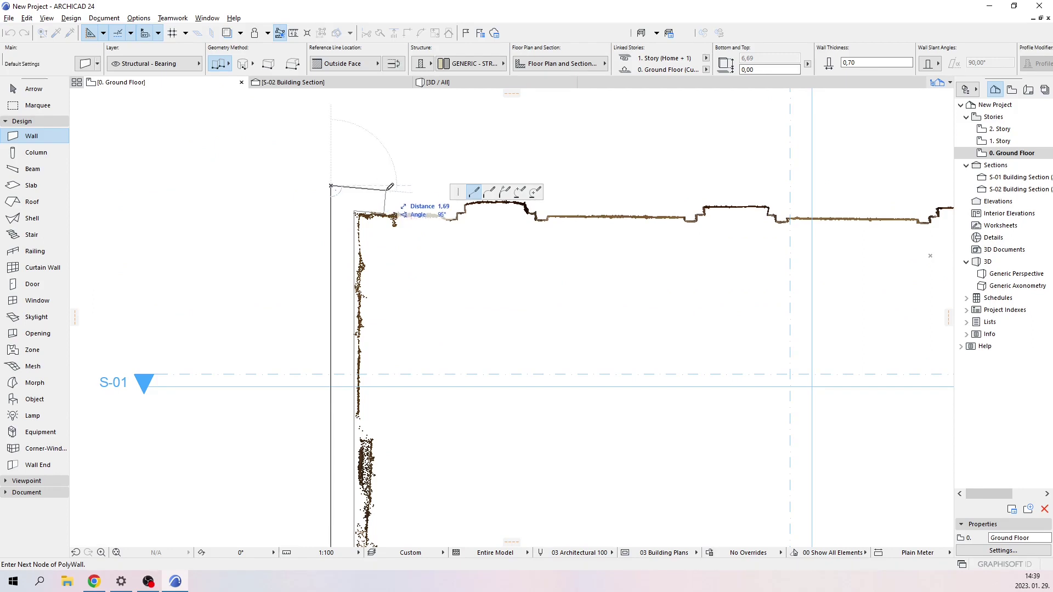
Continue the chained wall along the point cloud's upper side and down its right side, and finish it level with the corridor's open end.
scroll(693, 189, "down", 3)
middle_click_drag(766, 195, 547, 196)
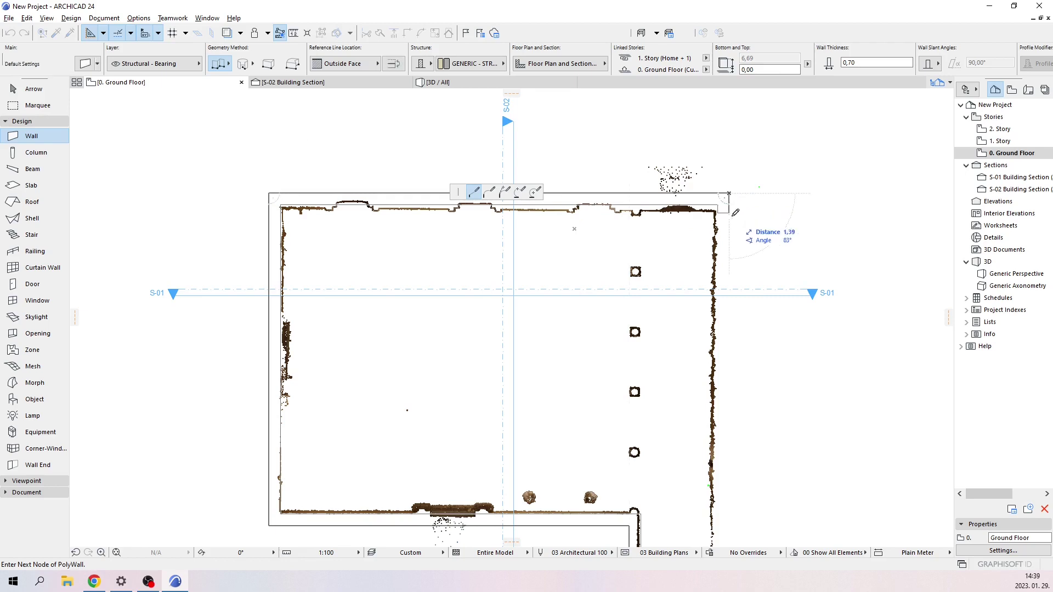
middle_click_drag(733, 424, 735, 253)
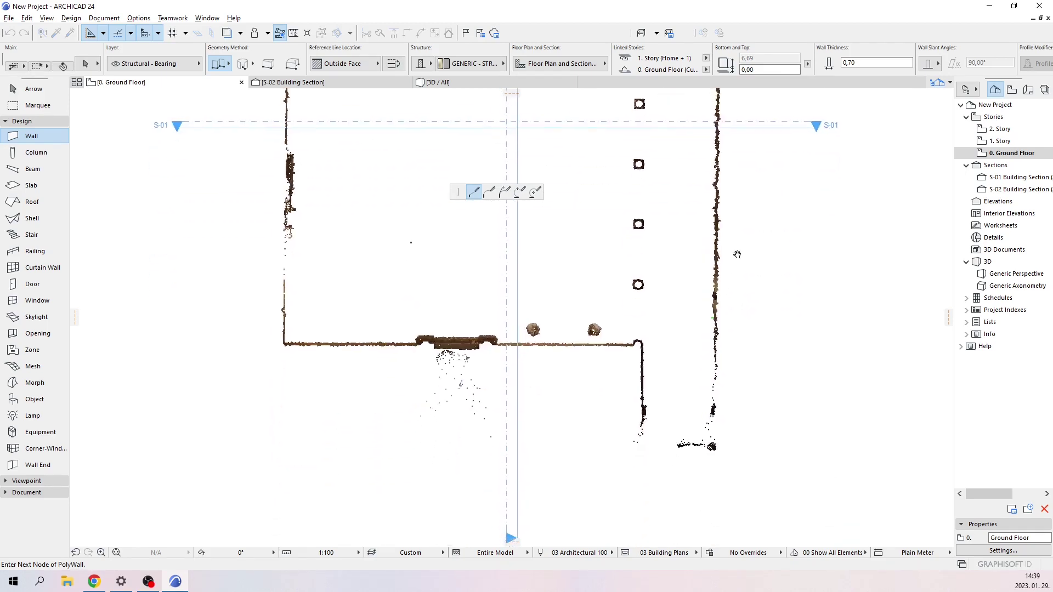
scroll(714, 428, "up", 5)
scroll(718, 425, "down", 2)
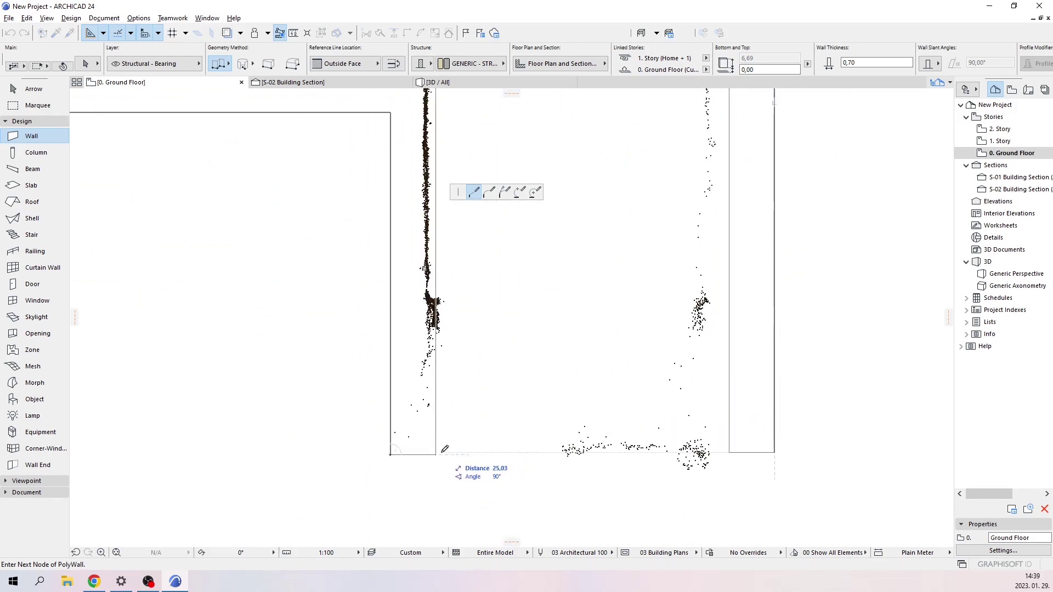
left_click(775, 454)
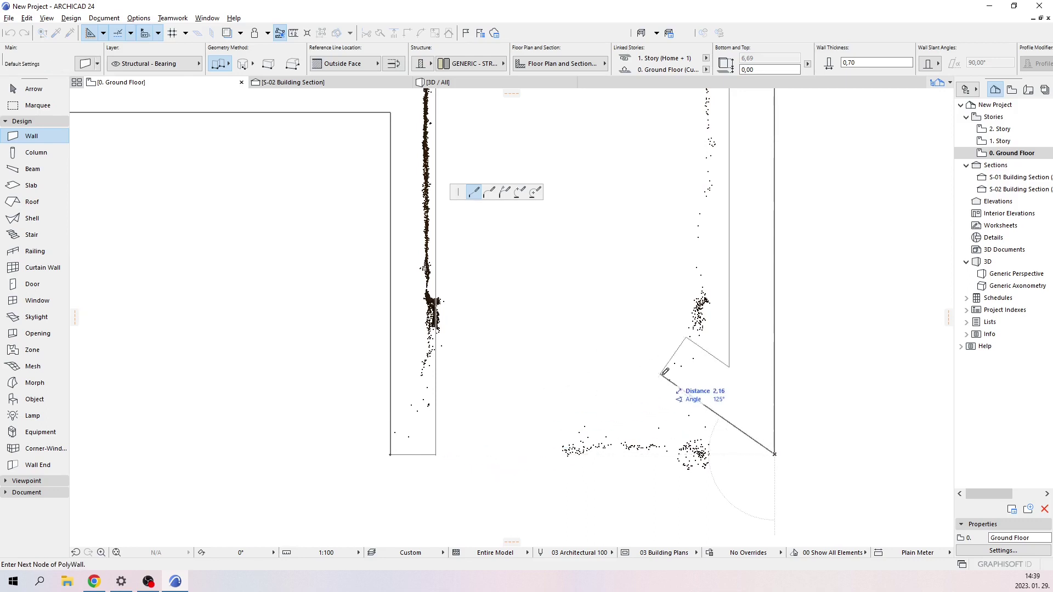
left_click(775, 454)
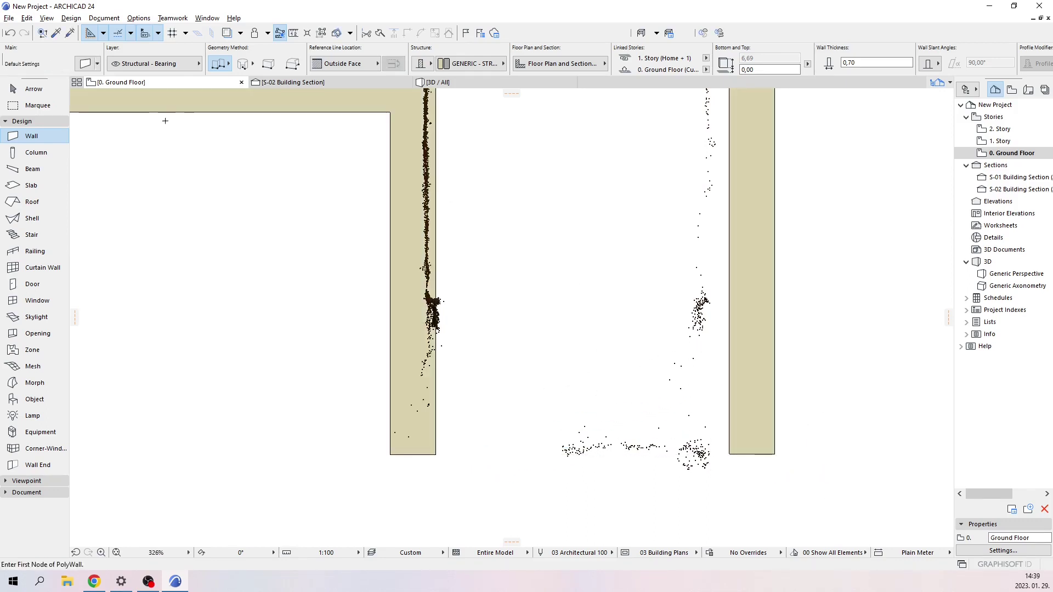
Examine the new chained walls against the point cloud in the 3D view, from outside and inside the courtyard.
left_click(34, 91)
scroll(567, 336, "down", 8)
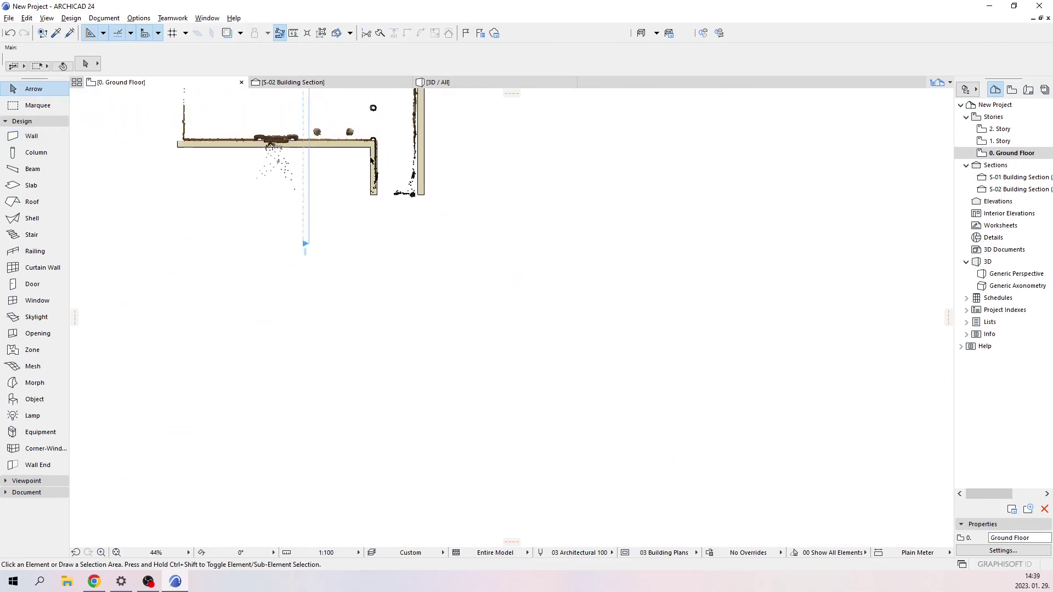
left_click(439, 82)
scroll(526, 197, "down", 6)
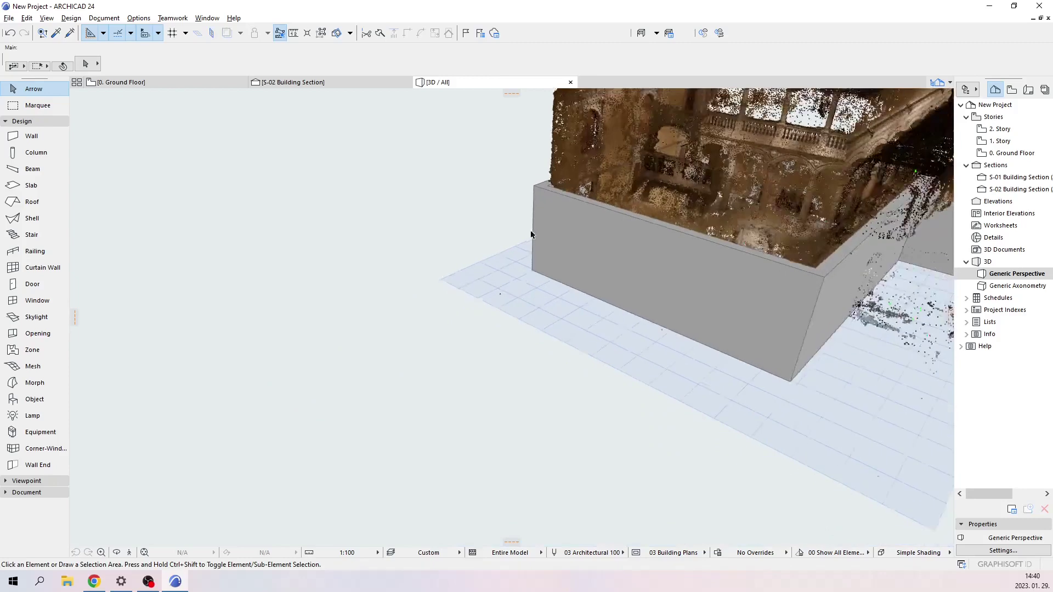
scroll(660, 255, "up", 8)
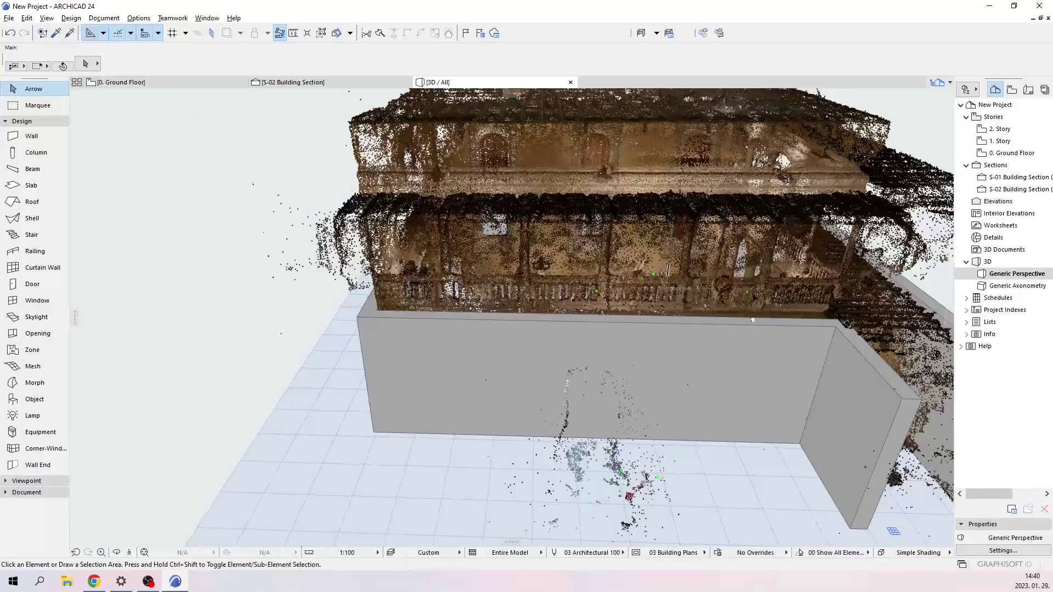
middle_click_drag(752, 320, 493, 325, "shift")
scroll(492, 325, "up", 8)
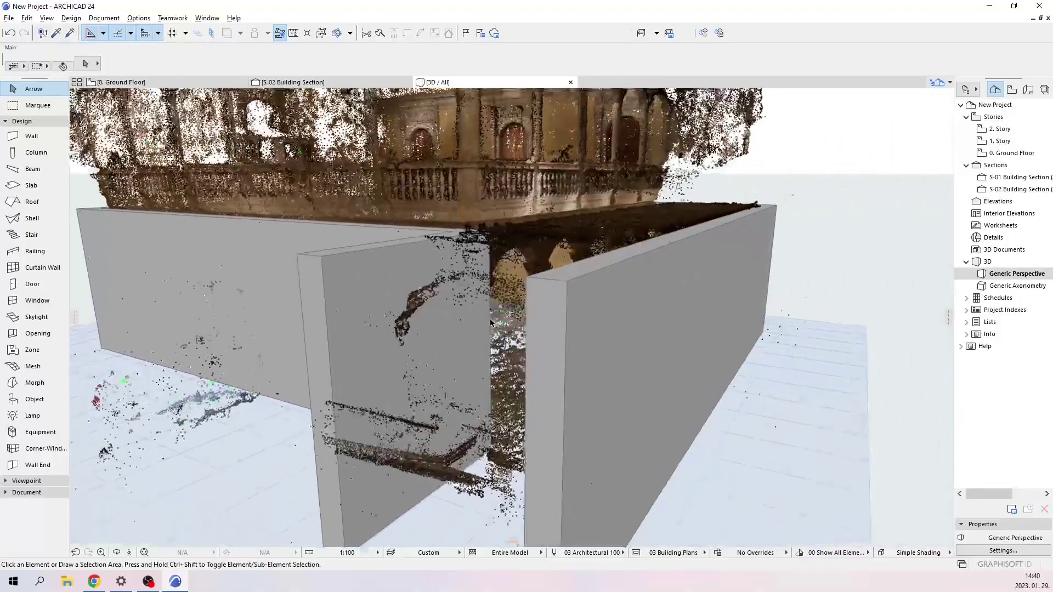
scroll(579, 307, "up", 10)
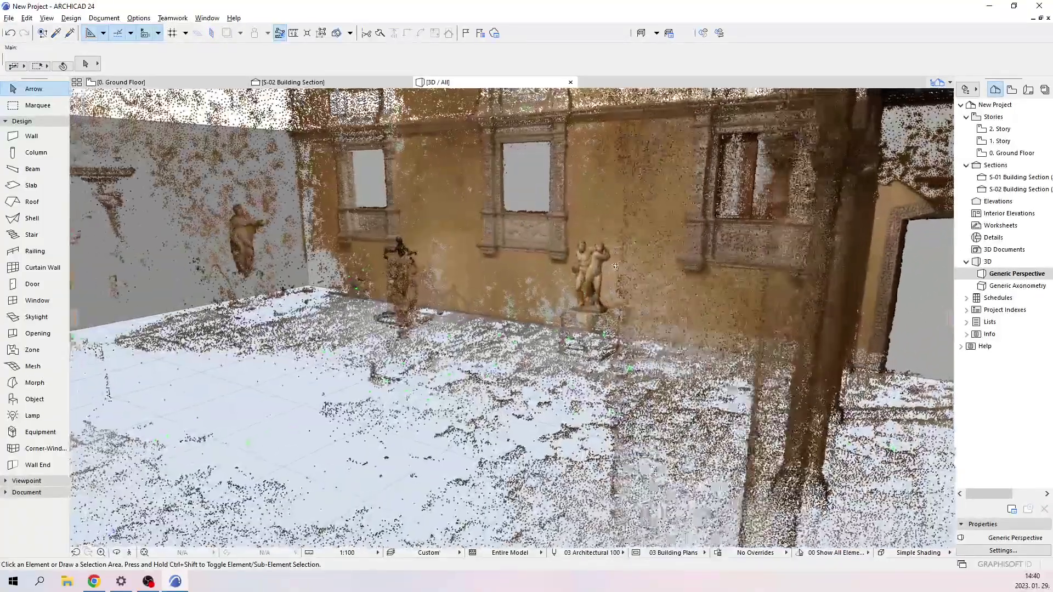
middle_click_drag(615, 266, 400, 263, "shift")
scroll(450, 264, "up", 4)
middle_click_drag(460, 200, 498, 306)
scroll(507, 303, "down", 4)
scroll(507, 303, "down", 10)
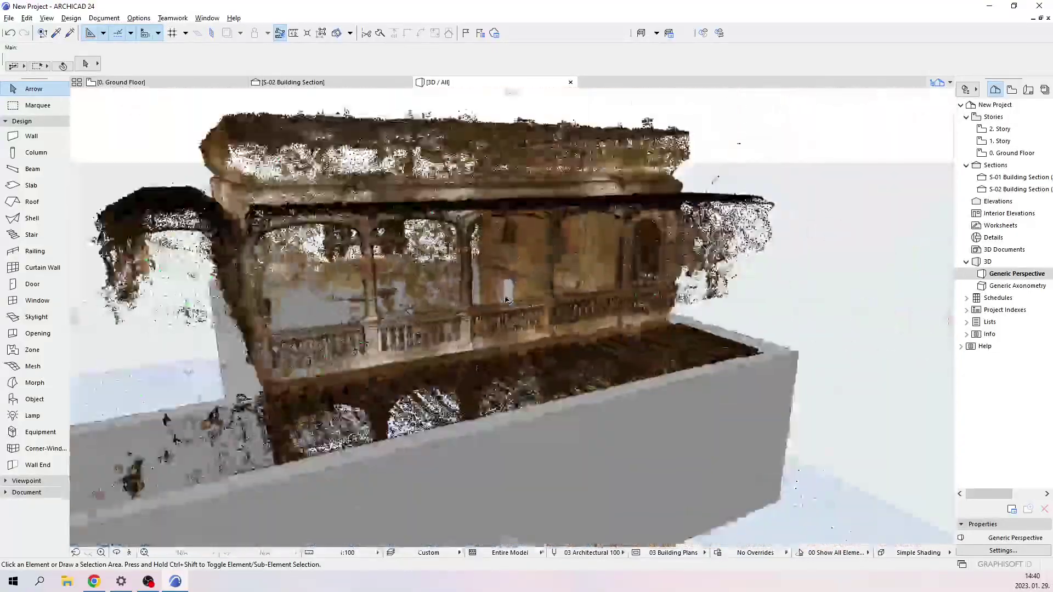
left_click_drag(686, 247, 647, 261, "shift")
middle_click_drag(647, 261, 243, 118, "shift")
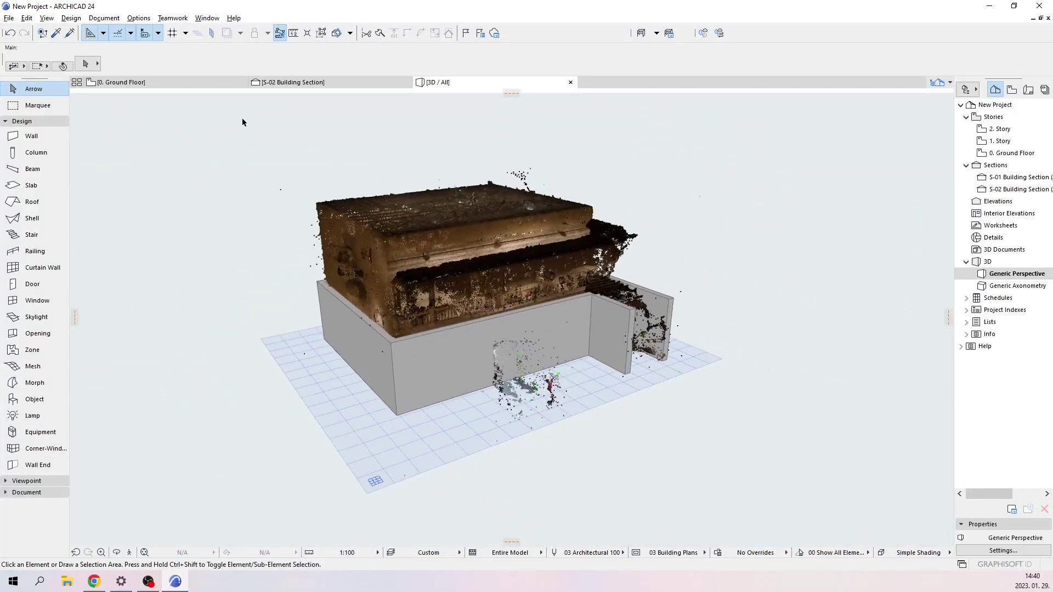
Return to the ground floor plan and examine the left wall near the S-01 section marker.
left_click(132, 85)
scroll(360, 214, "down", 8)
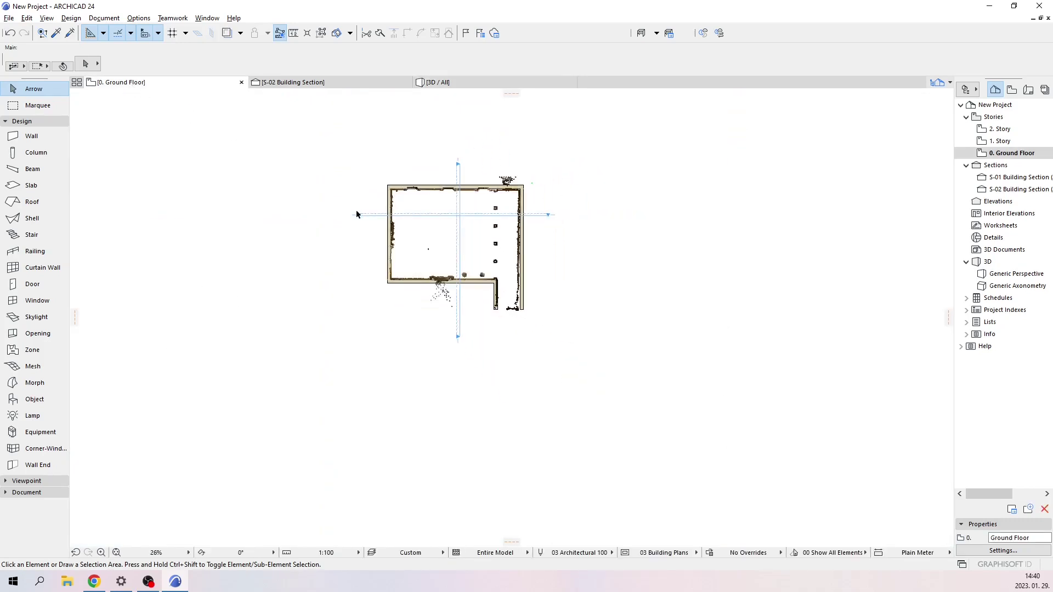
scroll(429, 219, "up", 5)
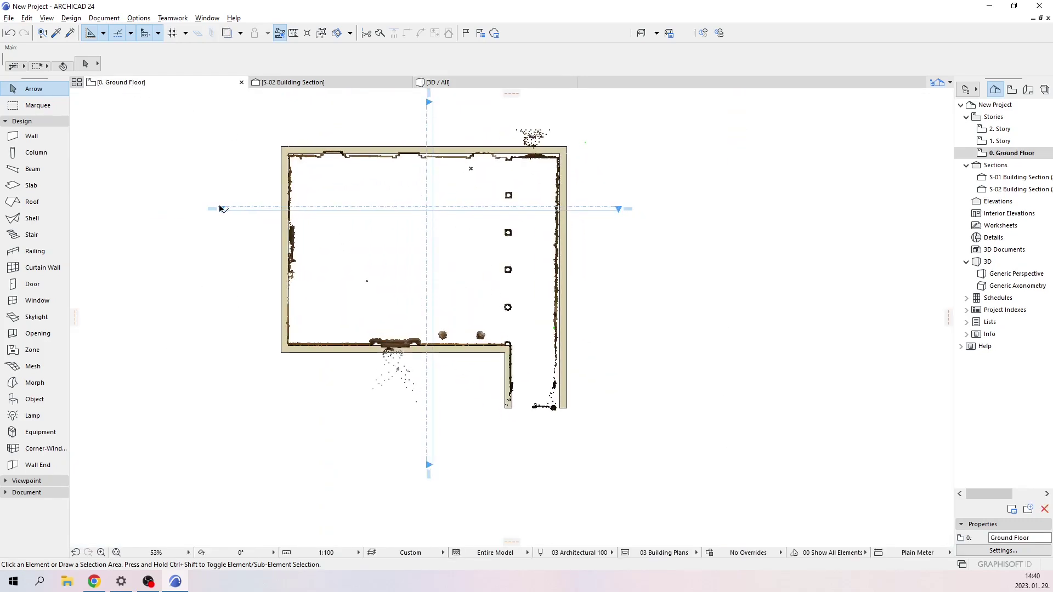
scroll(220, 209, "up", 5)
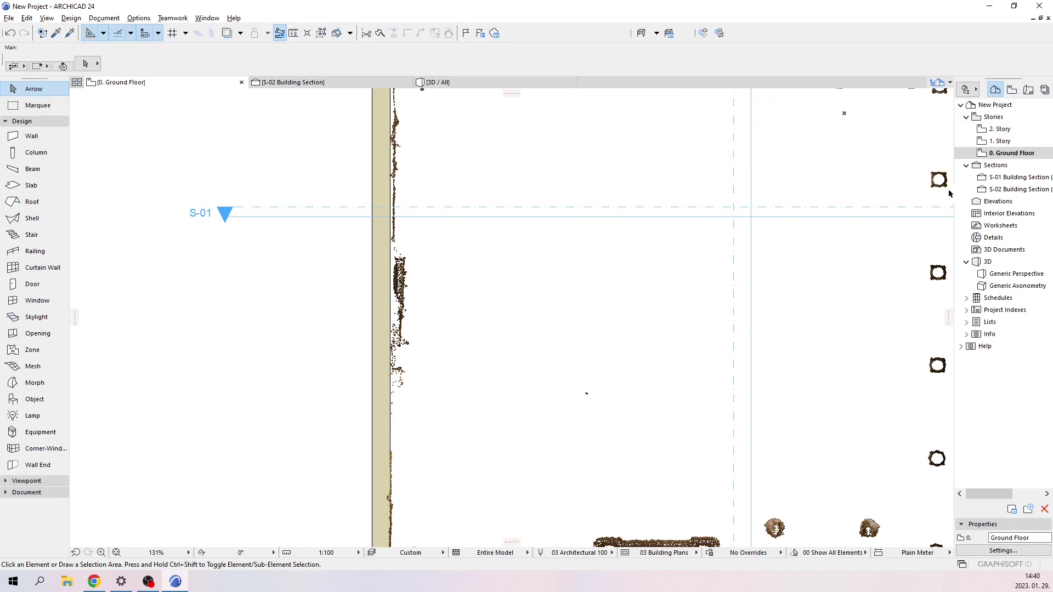
Examine the left and right walls against the point cloud in the S-01 building section, and return to the ground floor plan.
double_click(1015, 177)
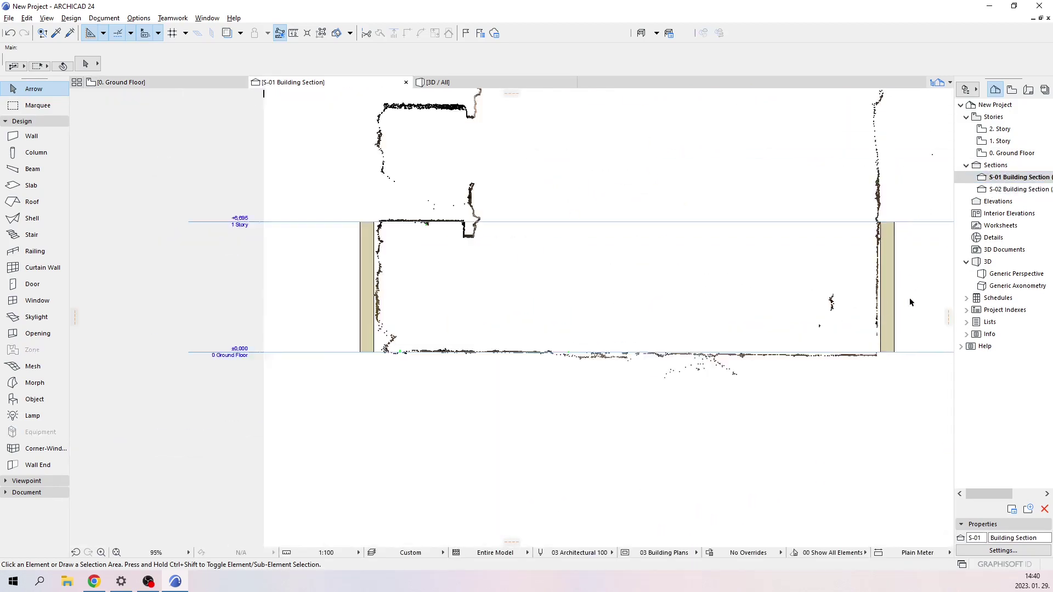
scroll(911, 302, "up", 4)
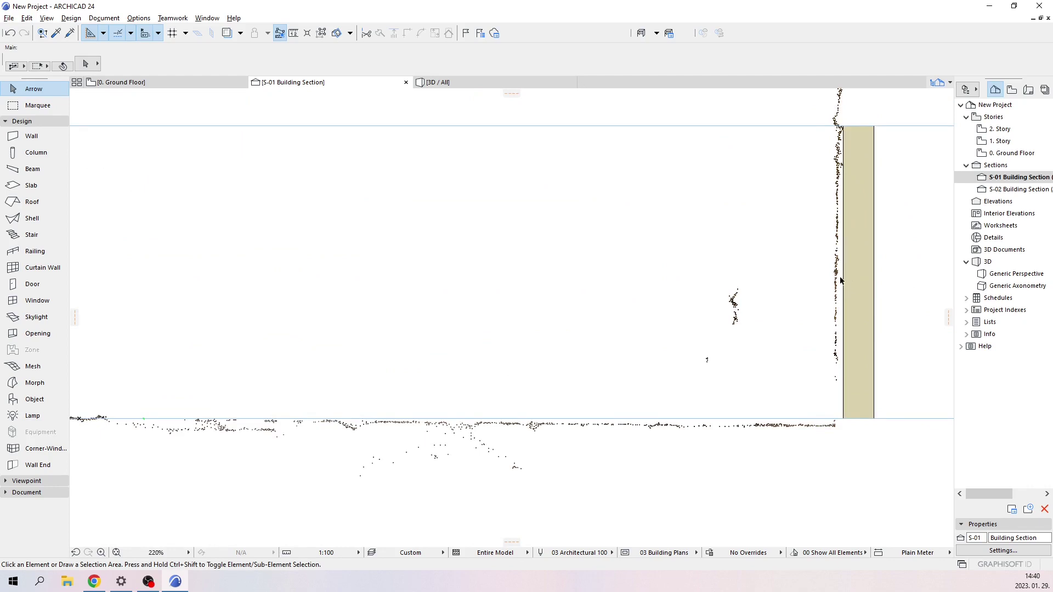
scroll(359, 318, "down", 4)
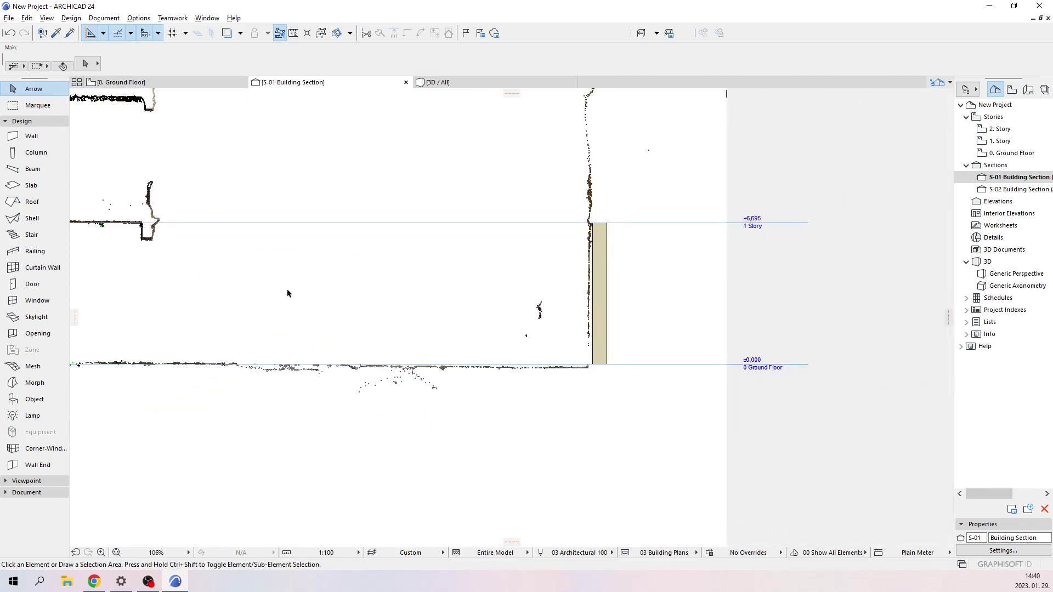
scroll(332, 263, "up", 5)
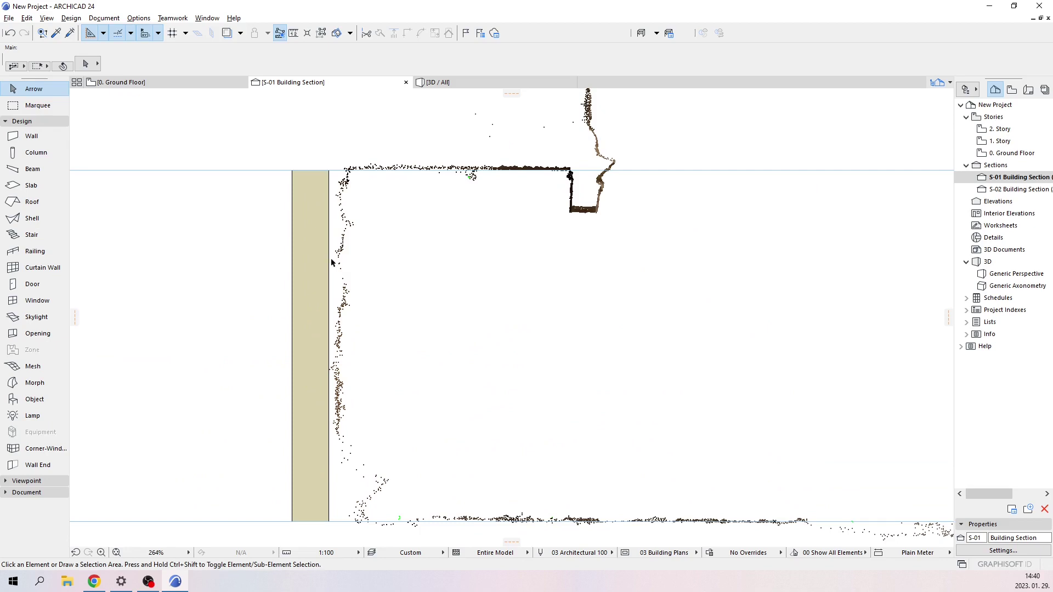
key("F2")
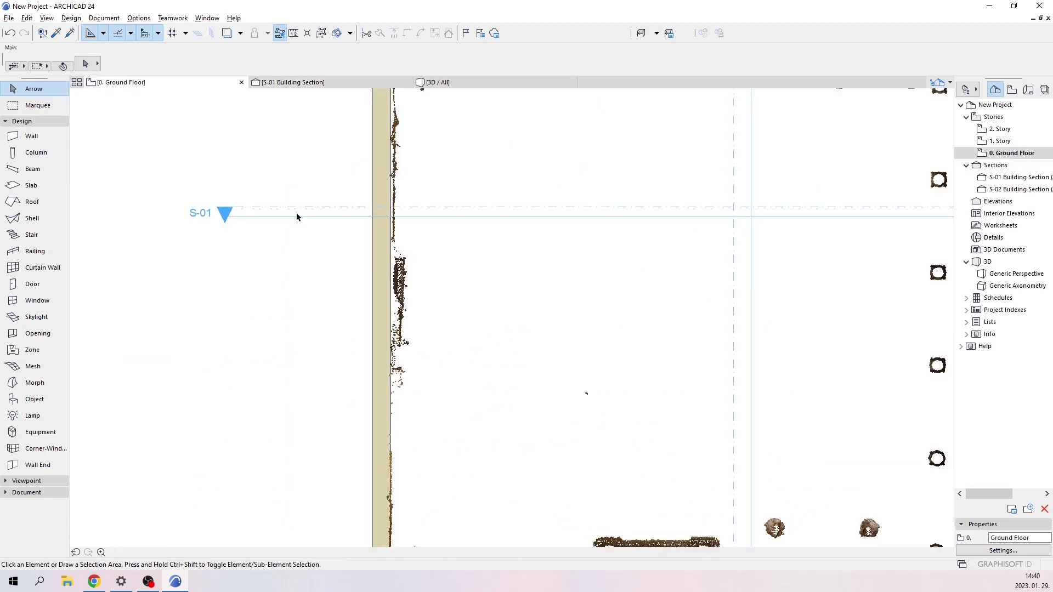
Suspend grouping for the chained outer walls so that each wall can be selected individually.
scroll(419, 257, "down", 3)
scroll(514, 153, "up", 3)
scroll(433, 210, "up", 3)
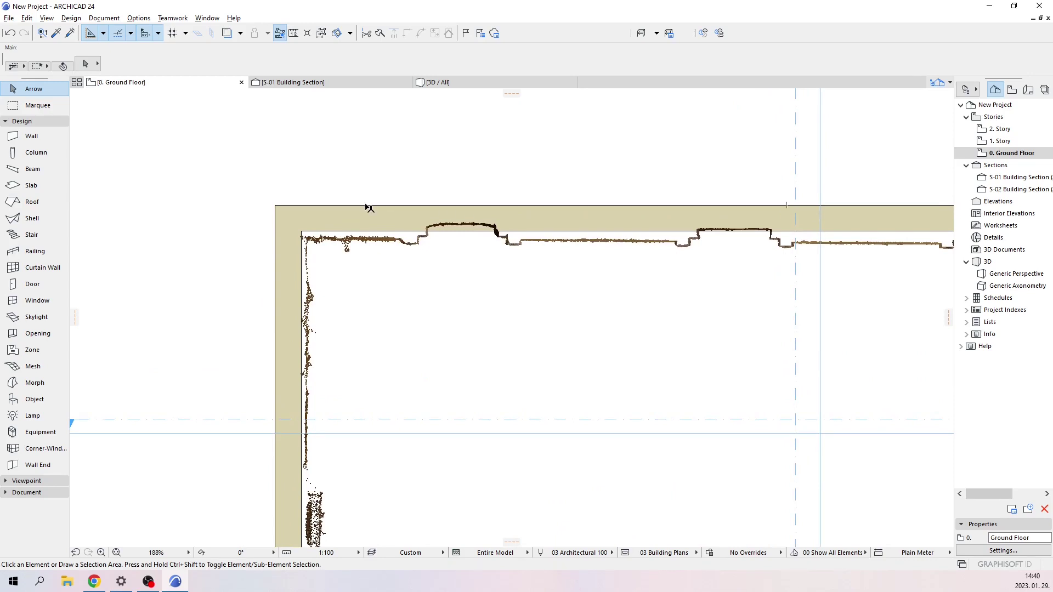
left_click(369, 208)
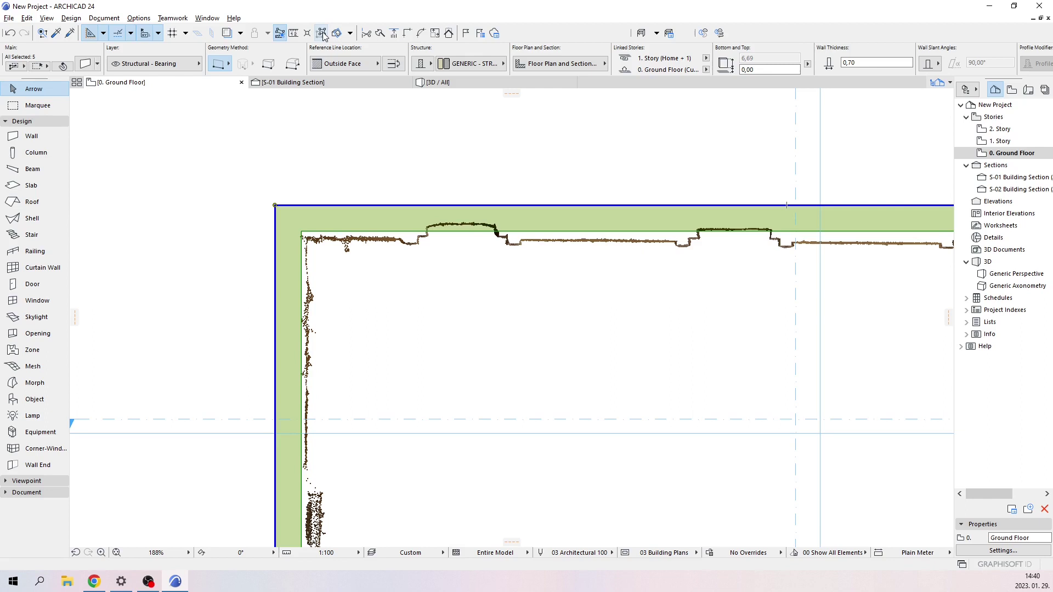
left_click(332, 130)
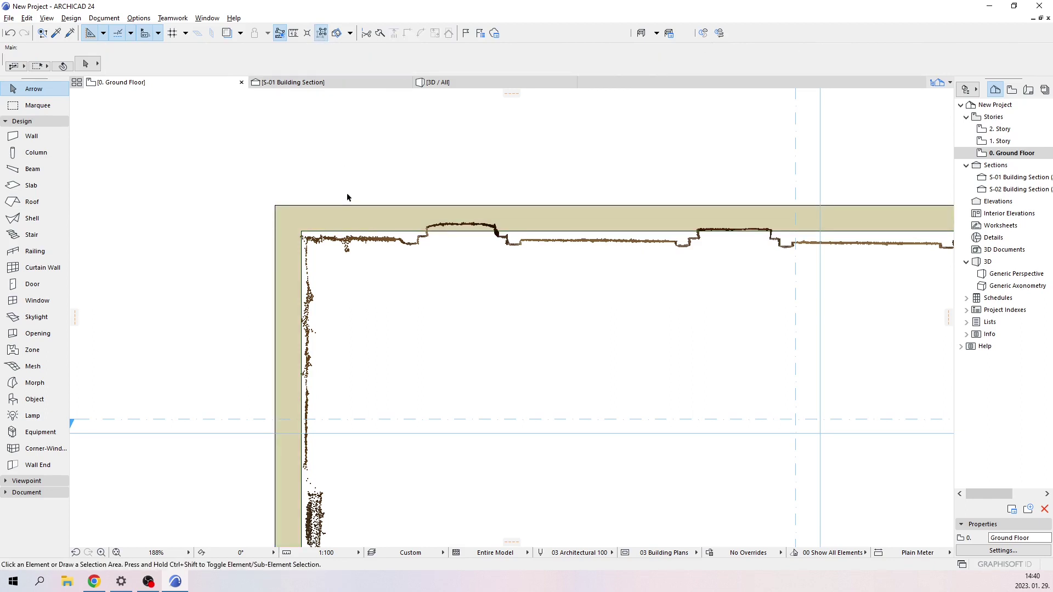
Move the upper outer wall inward about 0,20 m so its inner face lies on the point cloud.
left_click(346, 207)
scroll(329, 225, "up", 5)
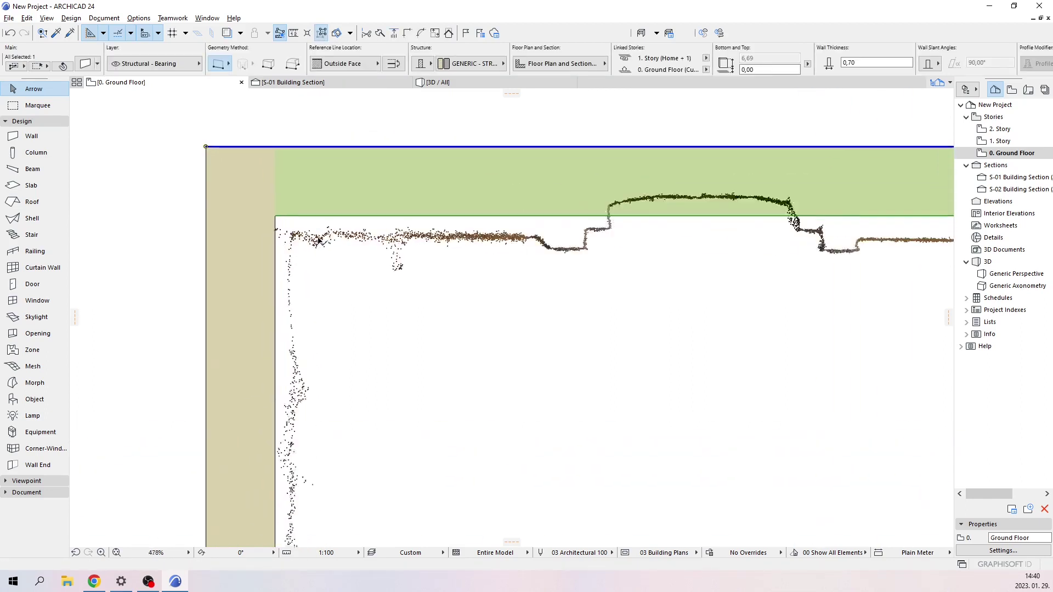
left_click(332, 213)
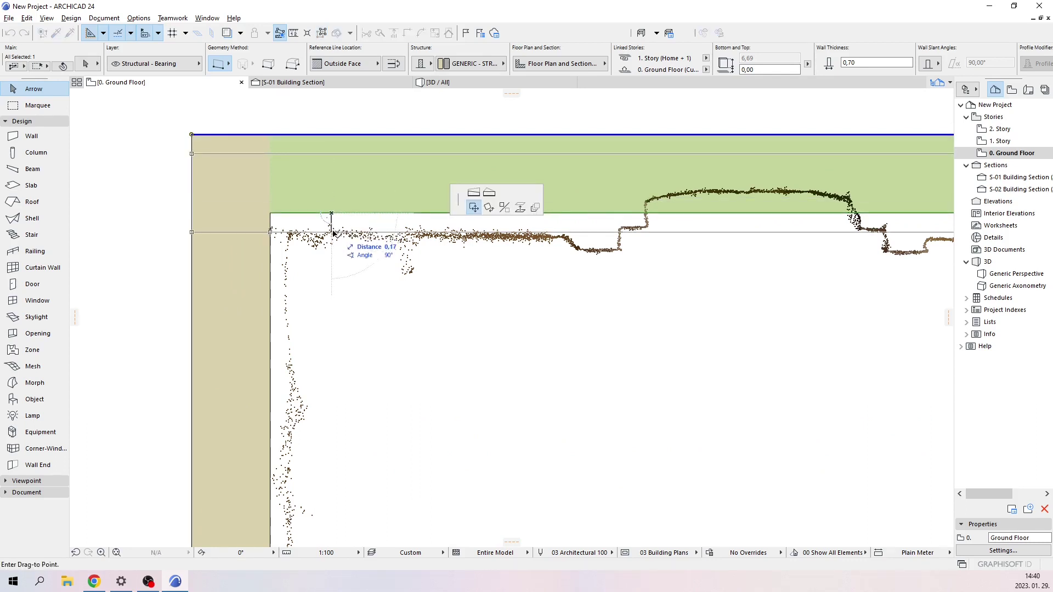
left_click(333, 237)
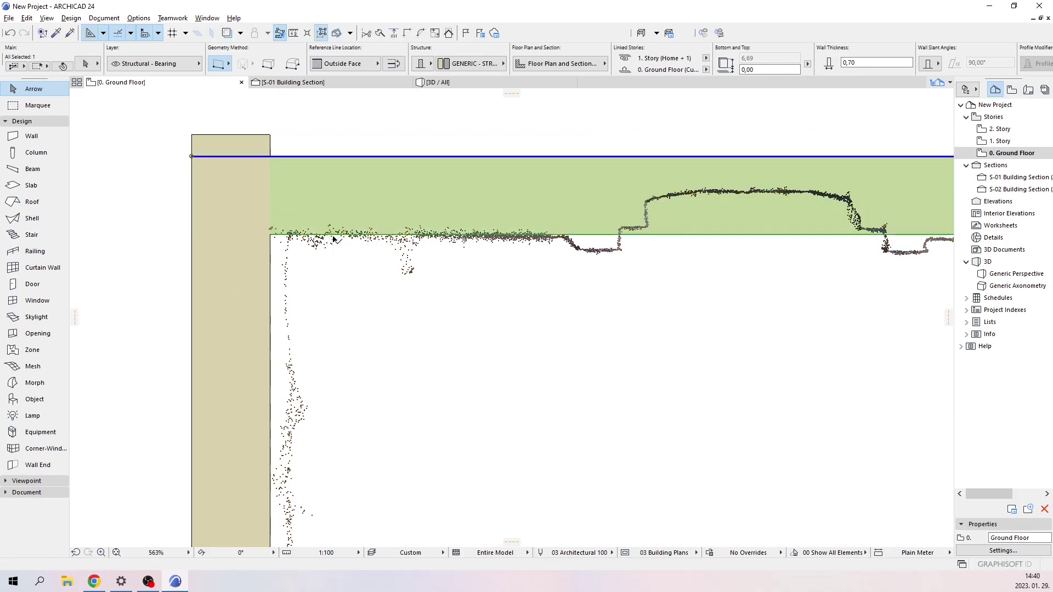
scroll(652, 247, "down", 10)
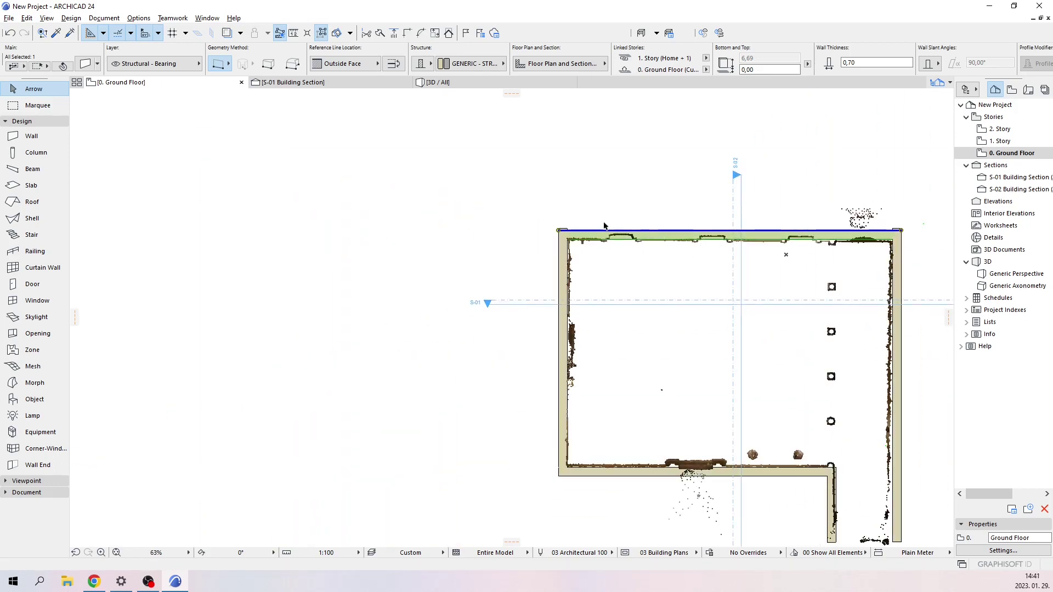
scroll(604, 228, "up", 7)
key("Escape")
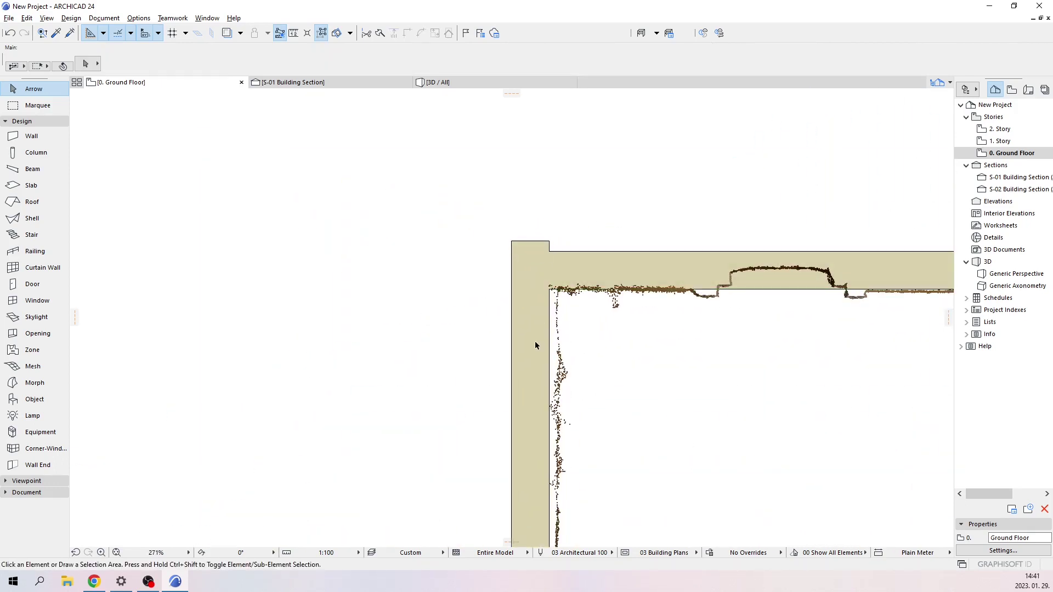
Shorten the left wall's upper end about 0,20 m so it is flush with the upper wall's outer face.
scroll(535, 345, "up", 4)
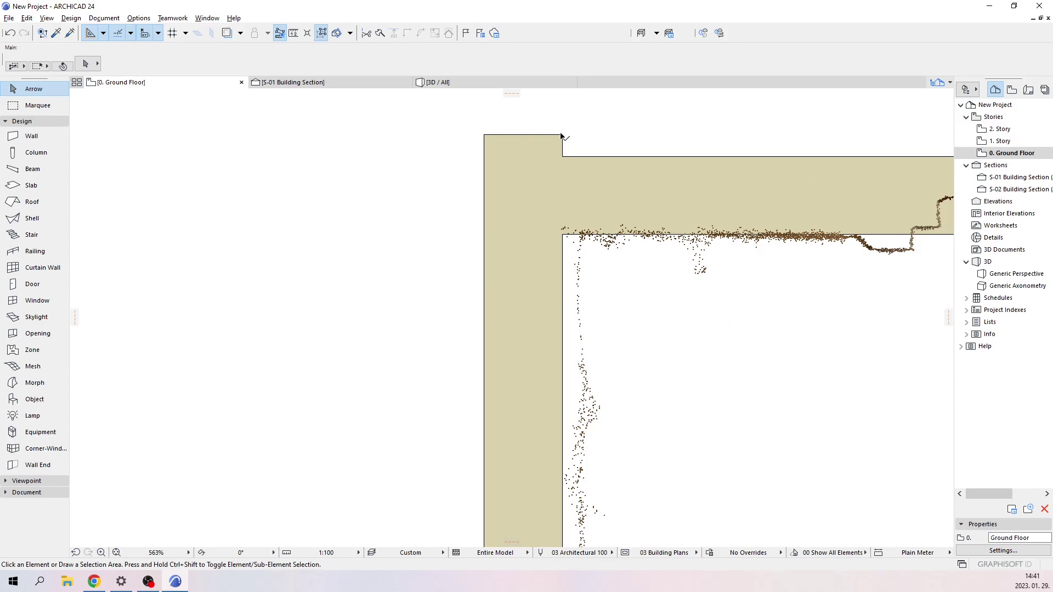
left_click(560, 136)
left_click(484, 135)
key("ctrl+e")
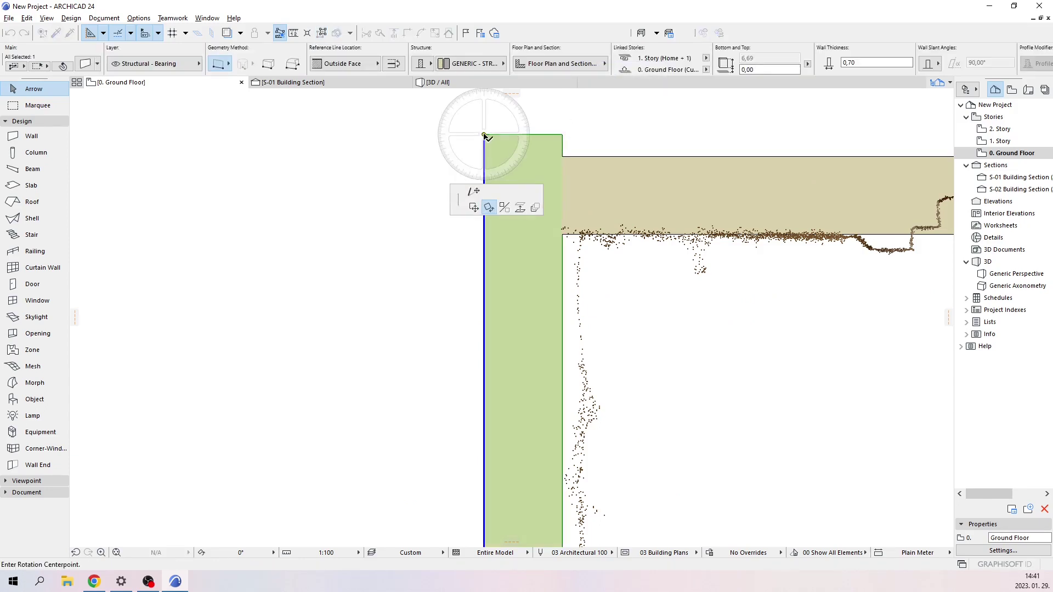
left_click(474, 192)
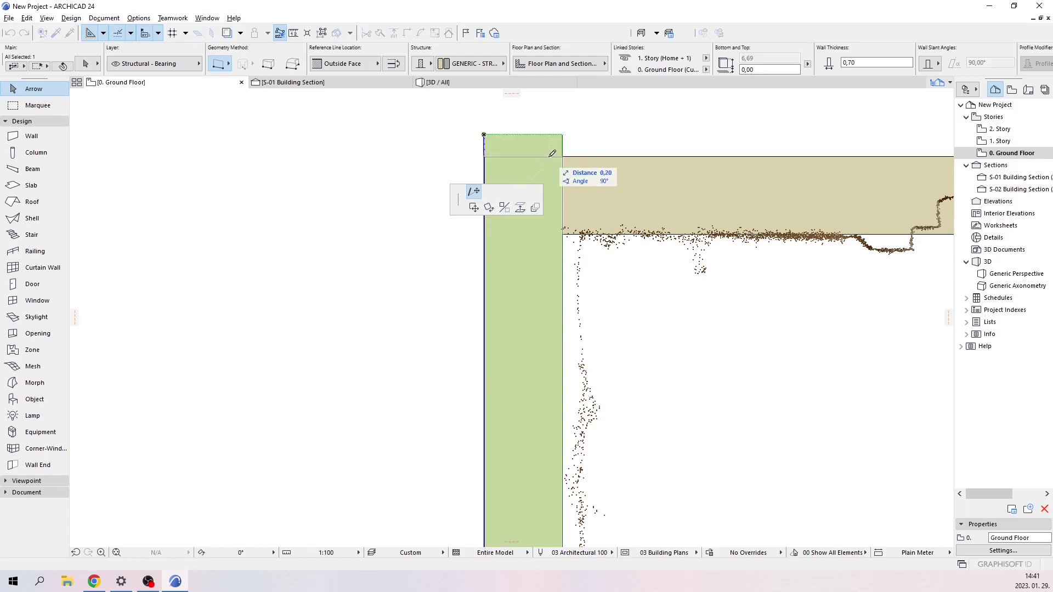
left_click(571, 157)
left_click(410, 202)
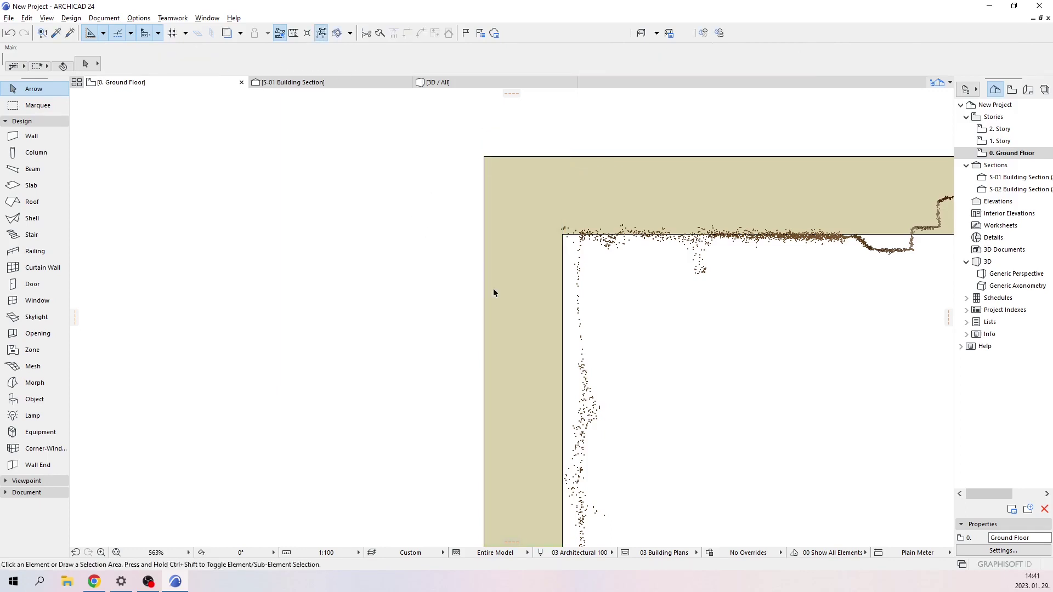
Move the left outer wall inward so its inner face lies on the point cloud near the upper-left corner.
left_click(563, 308)
left_click(564, 308)
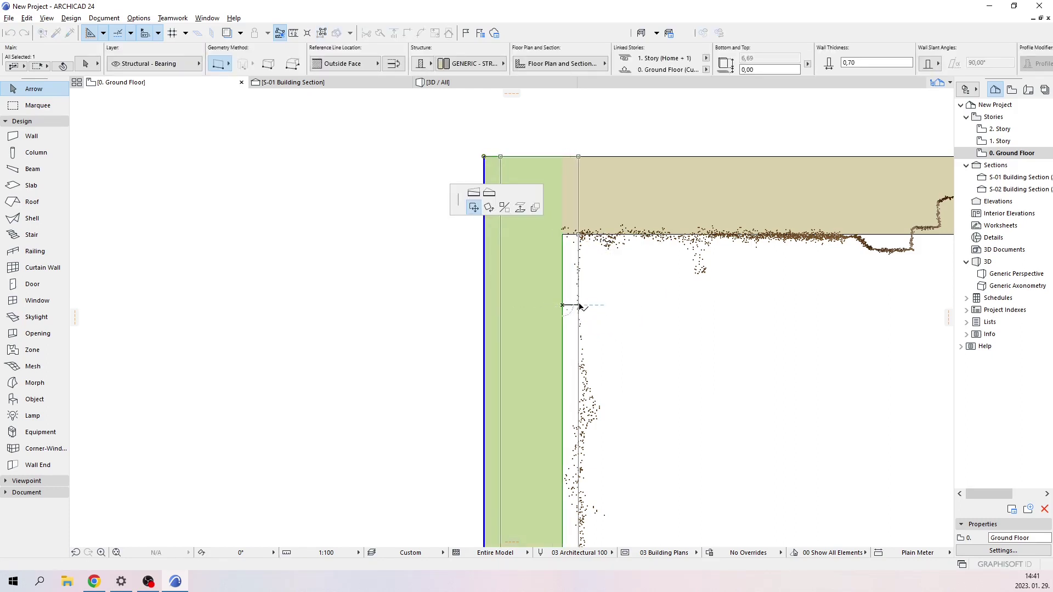
left_click(580, 306)
scroll(580, 307, "down", 3)
left_click(508, 278)
Shorten the upper wall's left end so it is flush with the left wall's outer face.
scroll(546, 277, "up", 3)
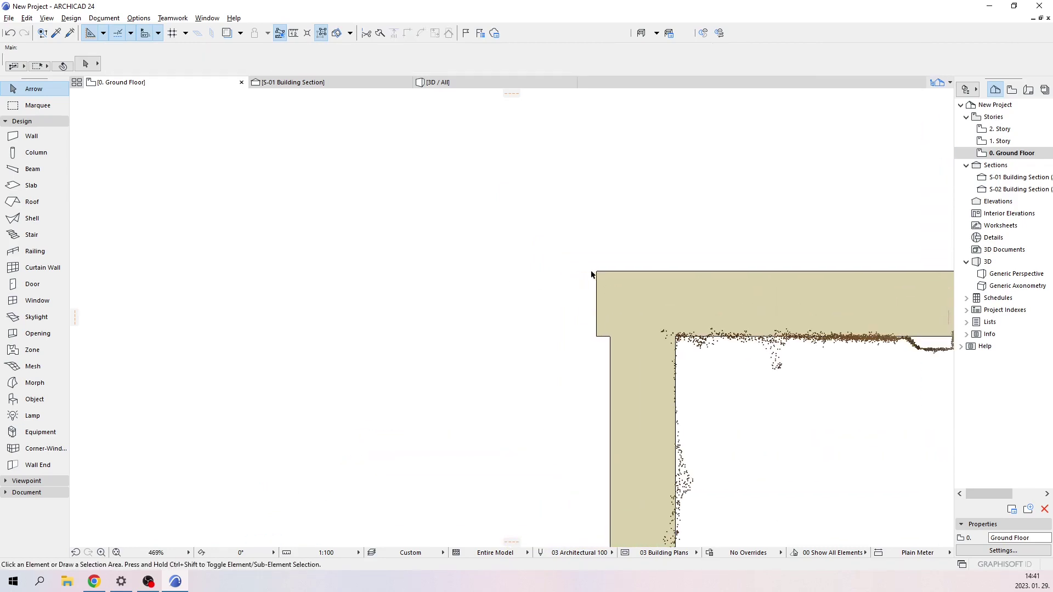
left_click(597, 279)
left_click(565, 350)
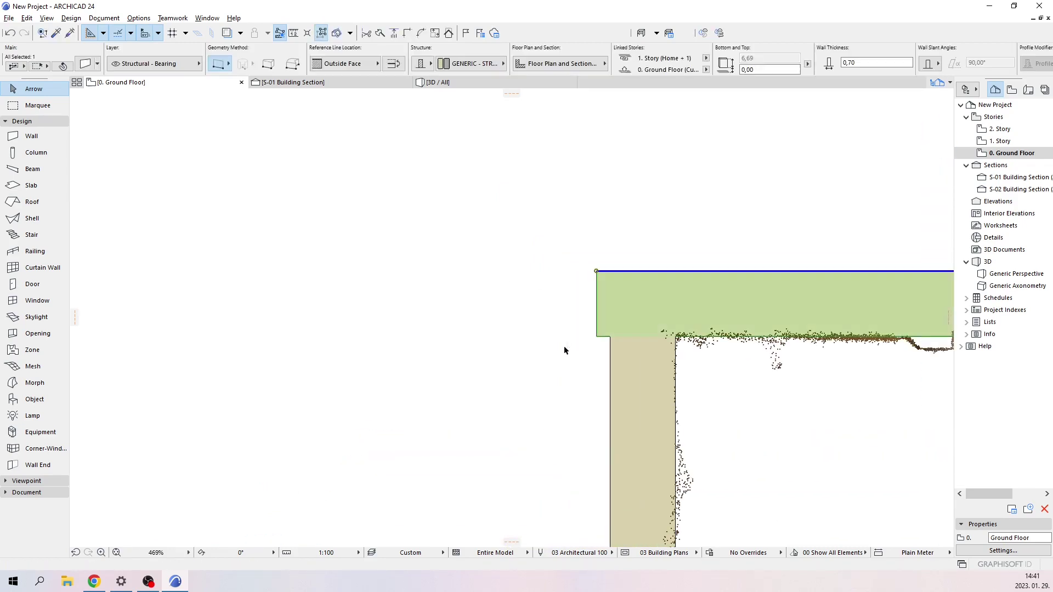
left_click(604, 276)
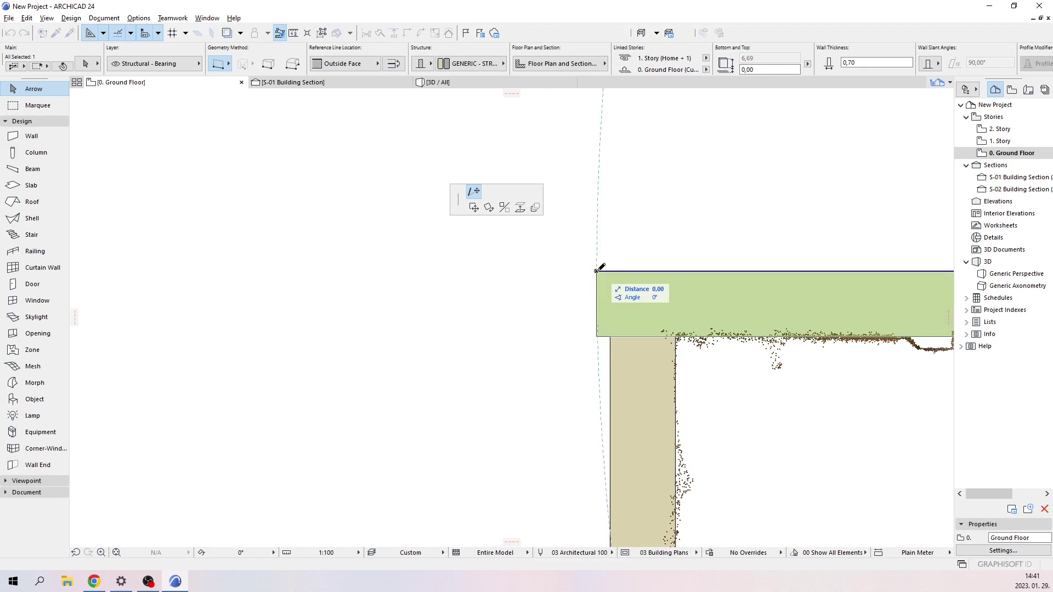
left_click(615, 330)
scroll(569, 365, "down", 5)
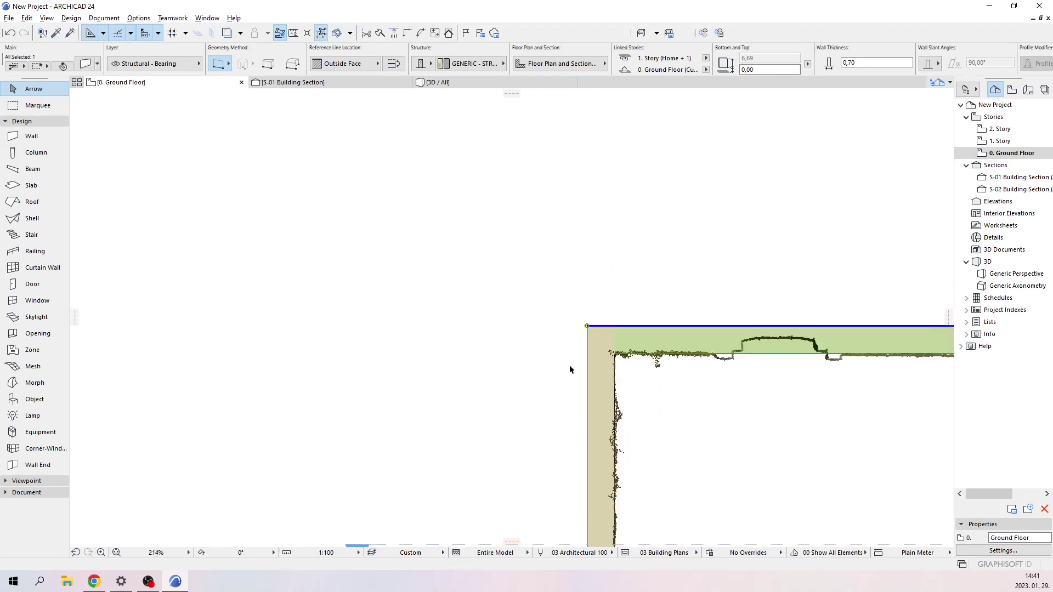
left_click(746, 373)
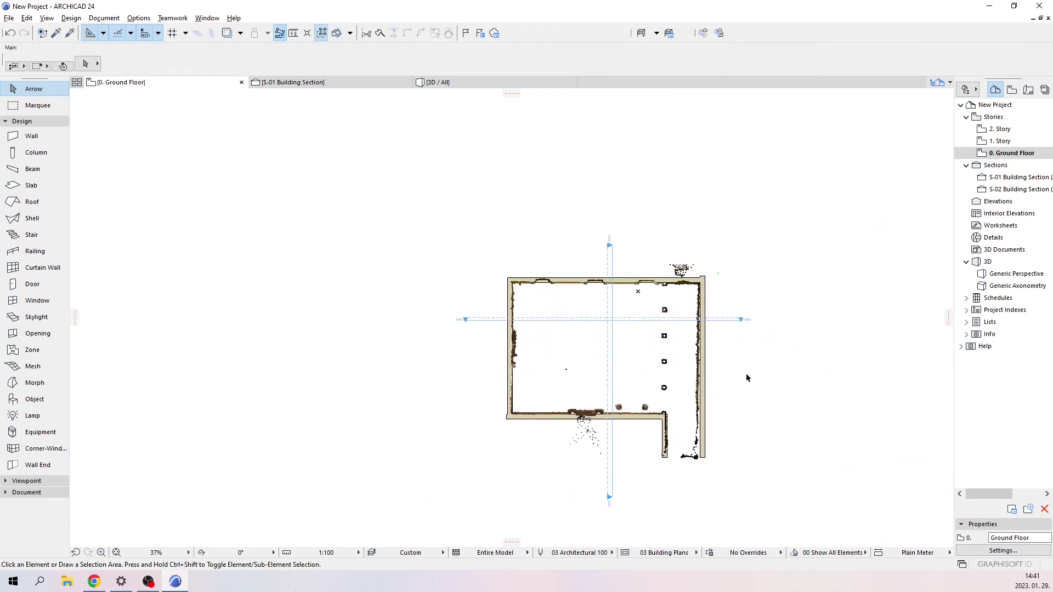
Move the right outer wall inward so its inner face lies on the point cloud near the upper-right corner.
scroll(728, 347, "up", 5)
scroll(705, 296, "up", 4)
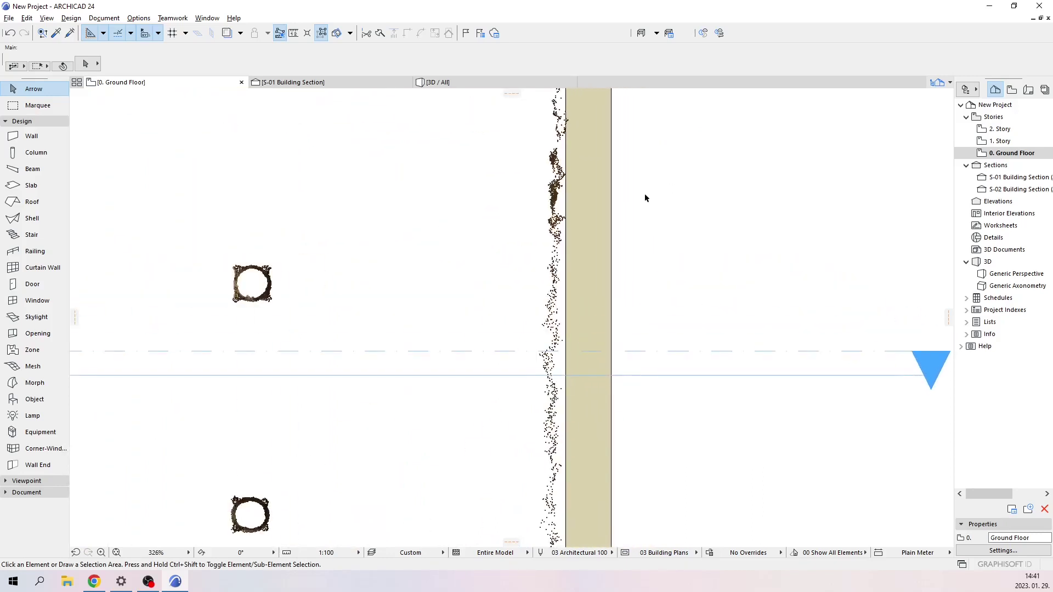
left_click(613, 217)
middle_click_drag(615, 216, 709, 354)
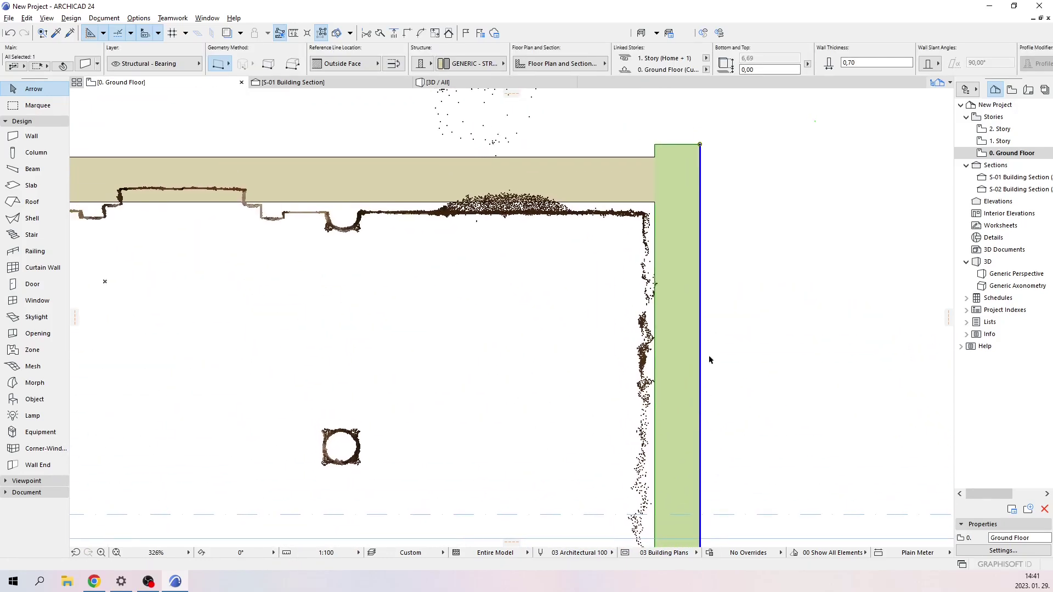
scroll(697, 308, "up", 3)
scroll(683, 269, "up", 1)
left_click(626, 262)
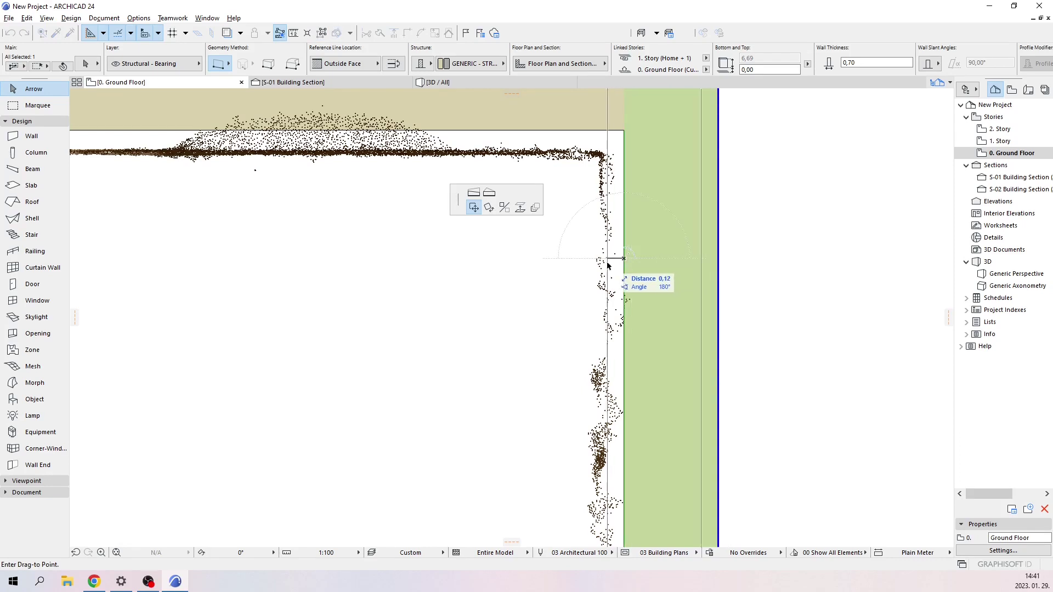
left_click(606, 263)
Shorten the right wall's upper end so it is flush with the upper wall's outer face.
scroll(621, 242, "down", 6)
scroll(663, 163, "up", 7)
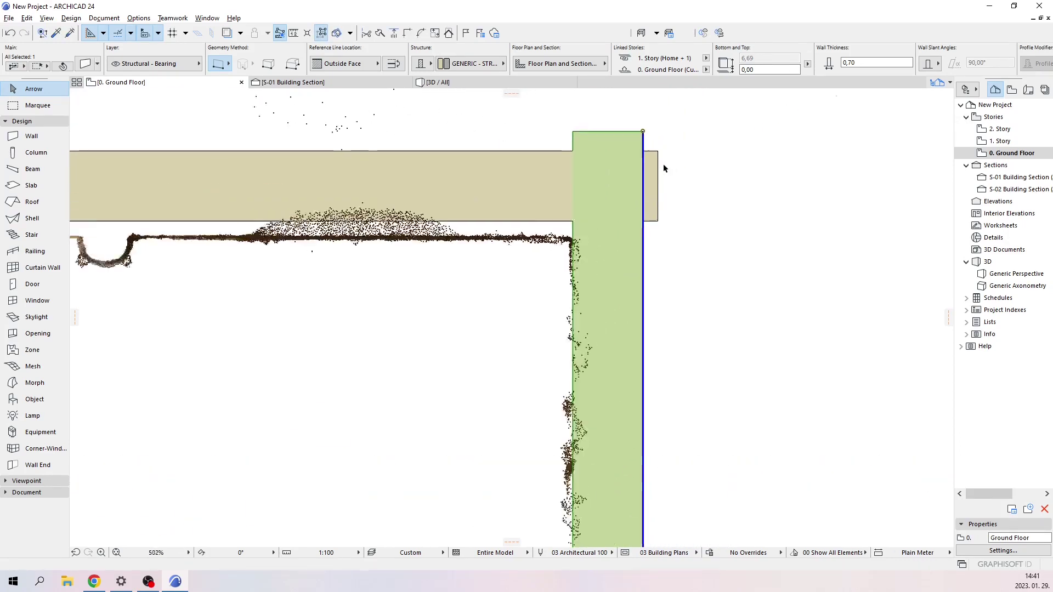
left_click(630, 109)
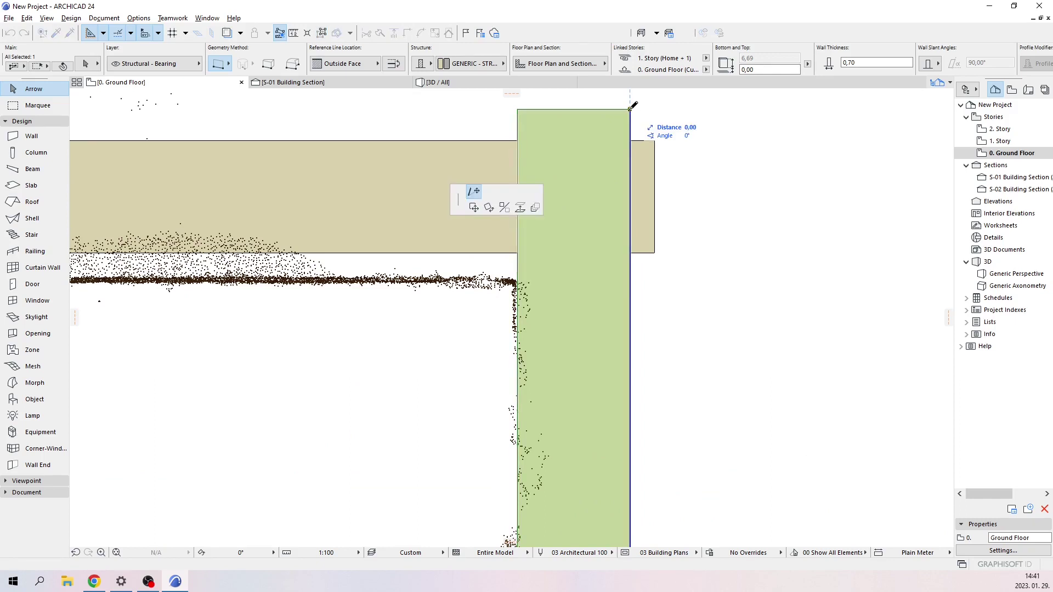
left_click(630, 140)
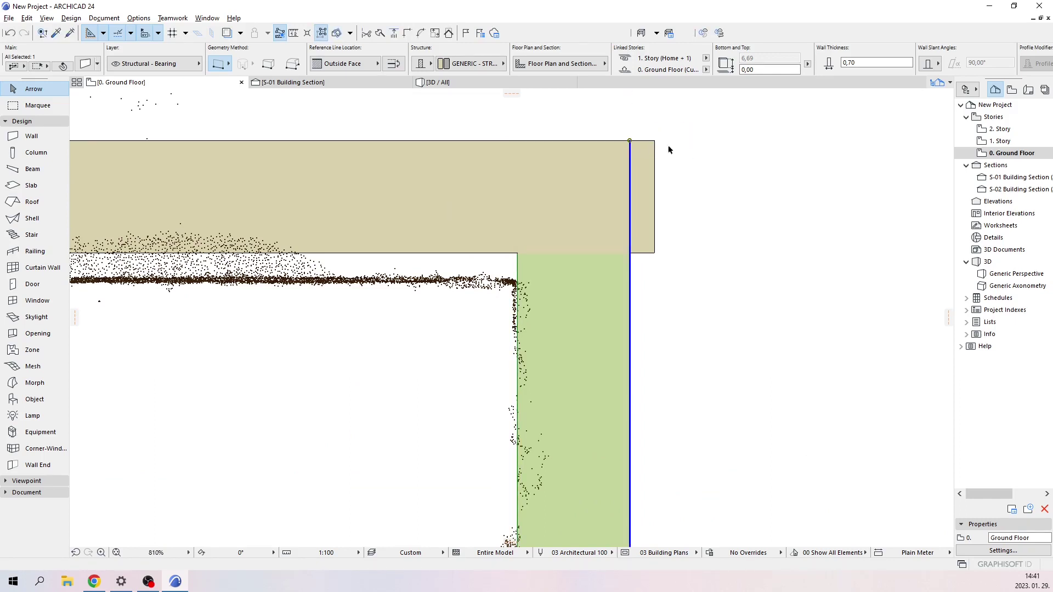
key("Escape")
Shorten the upper wall's right end to the right wall's outer face, closing the upper-right corner.
left_click(656, 142)
left_click(655, 141)
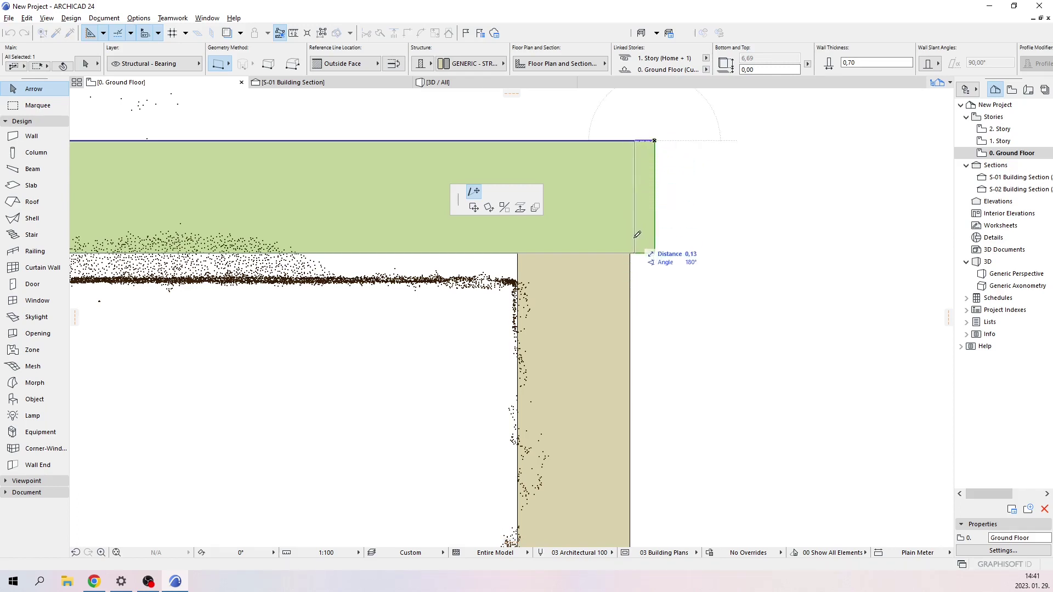
key("Escape")
key("Escape")
Move the lower outer wall upward so its inner face lies on the point cloud near the lower-left corner.
scroll(682, 301, "down", 10)
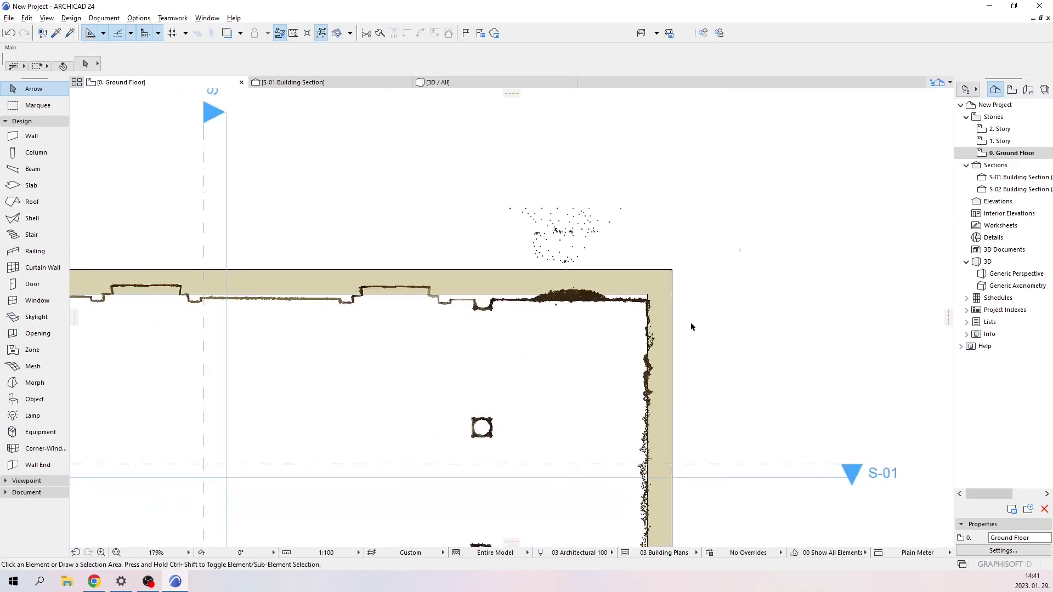
scroll(492, 469, "up", 8)
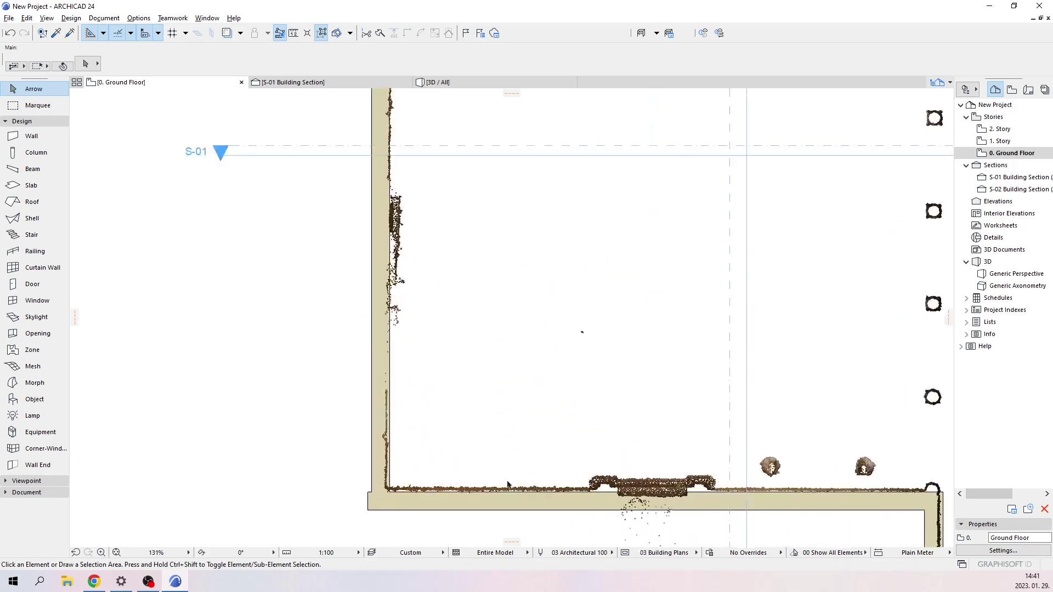
scroll(440, 398, "up", 1)
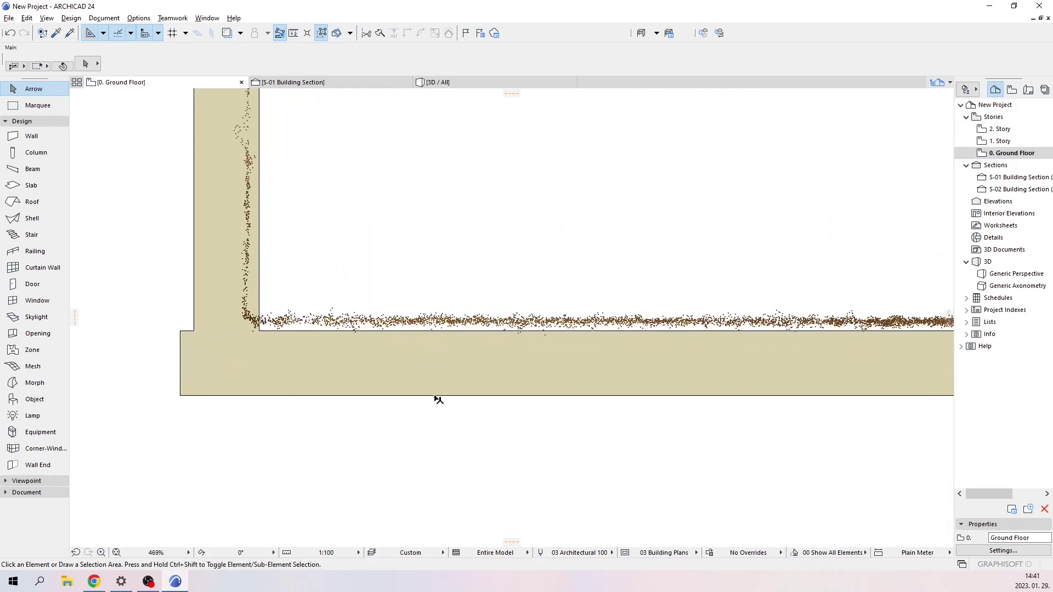
left_click(440, 396)
scroll(490, 379, "up", 5)
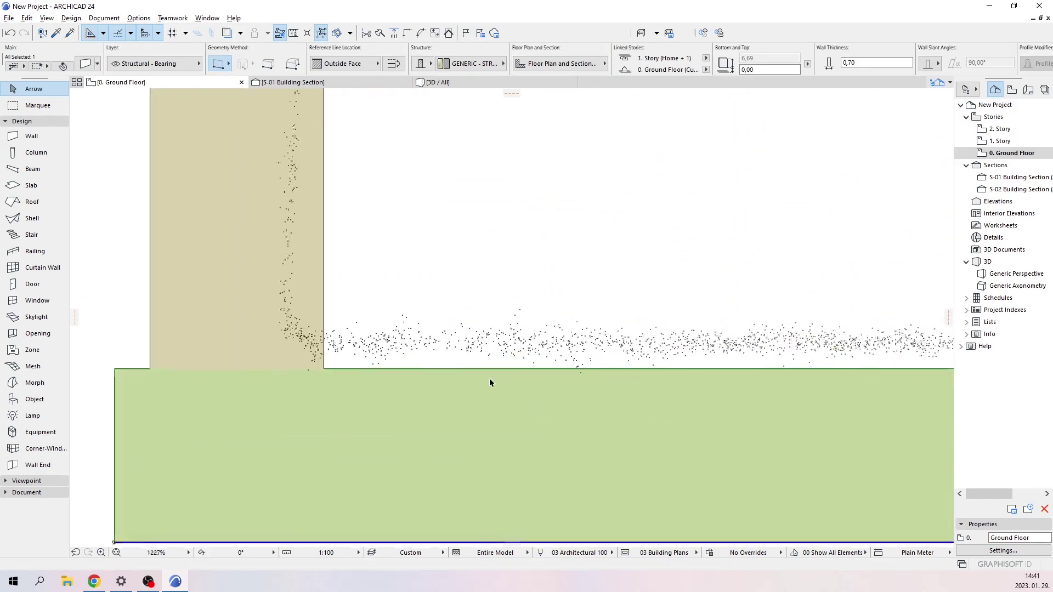
left_click(468, 365)
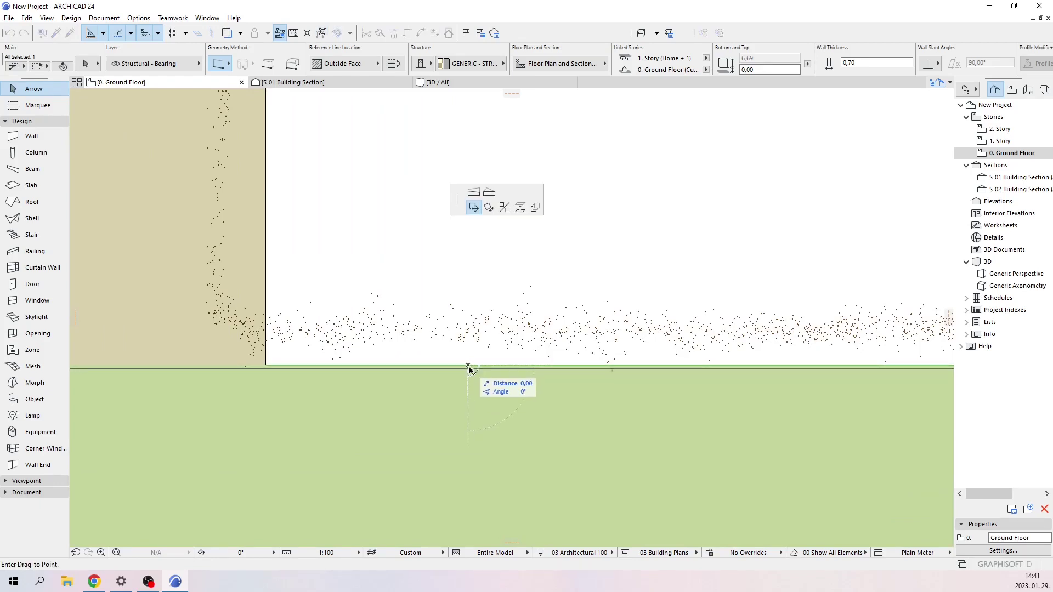
left_click(466, 333)
scroll(448, 360, "down", 5)
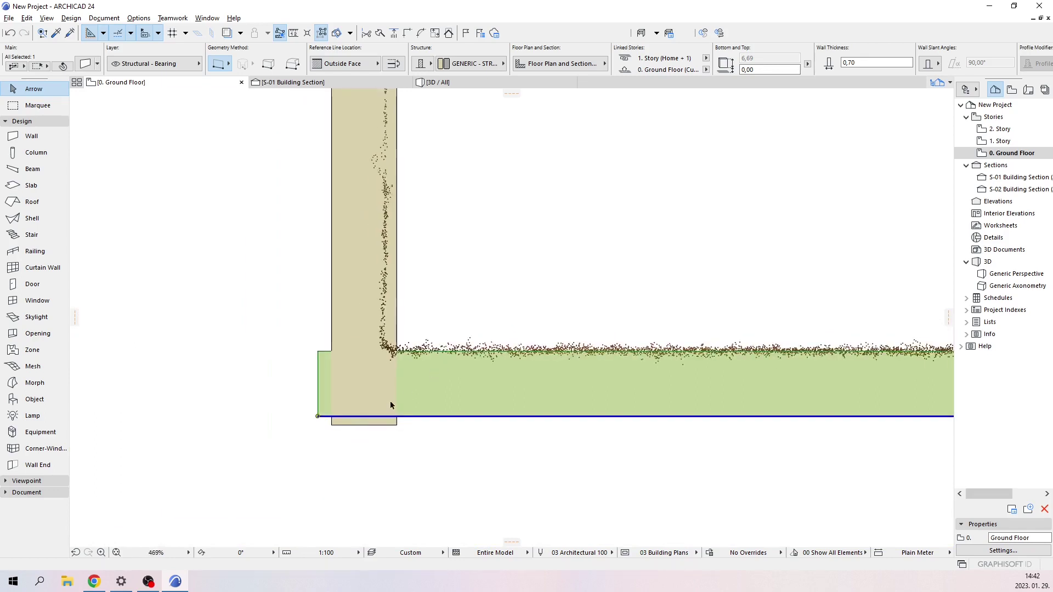
Shorten the left wall's lower end so it is flush with the lower wall's outer face.
left_click(342, 450)
left_click(333, 425)
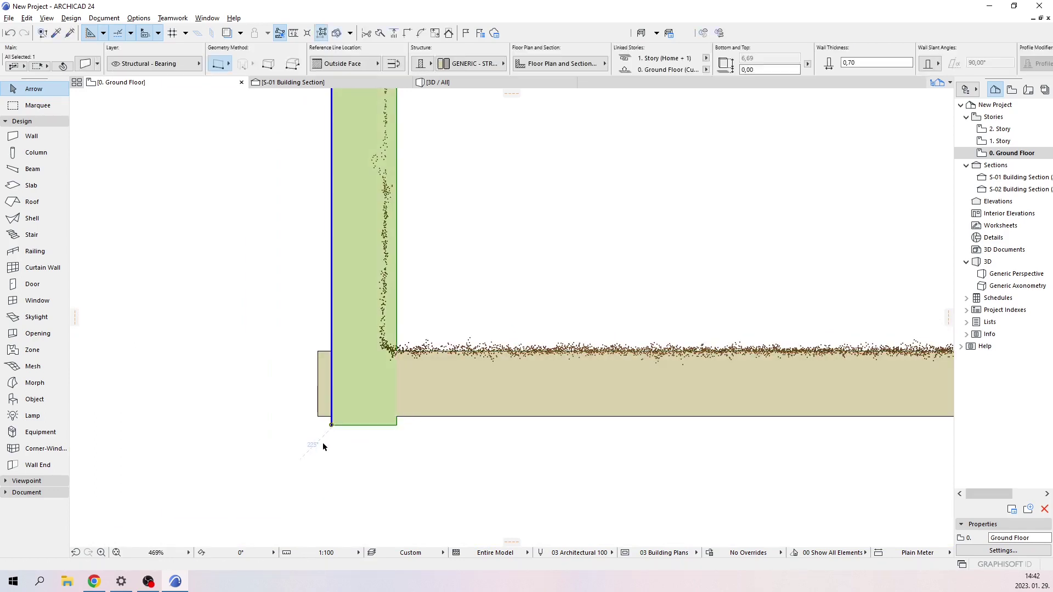
scroll(333, 426, "up", 4)
left_click(330, 422)
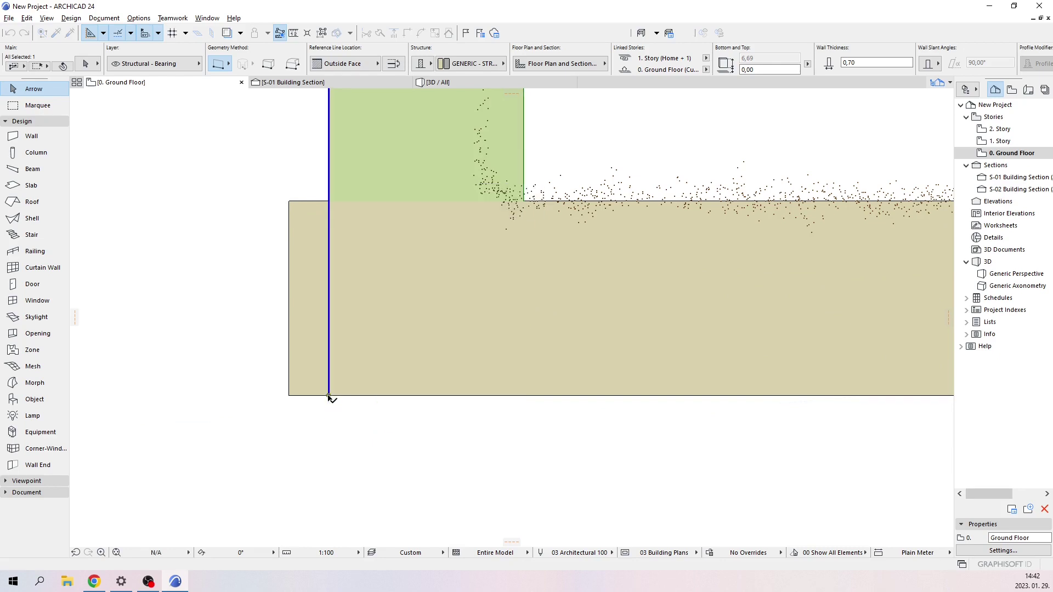
left_click(329, 395)
left_click(276, 439)
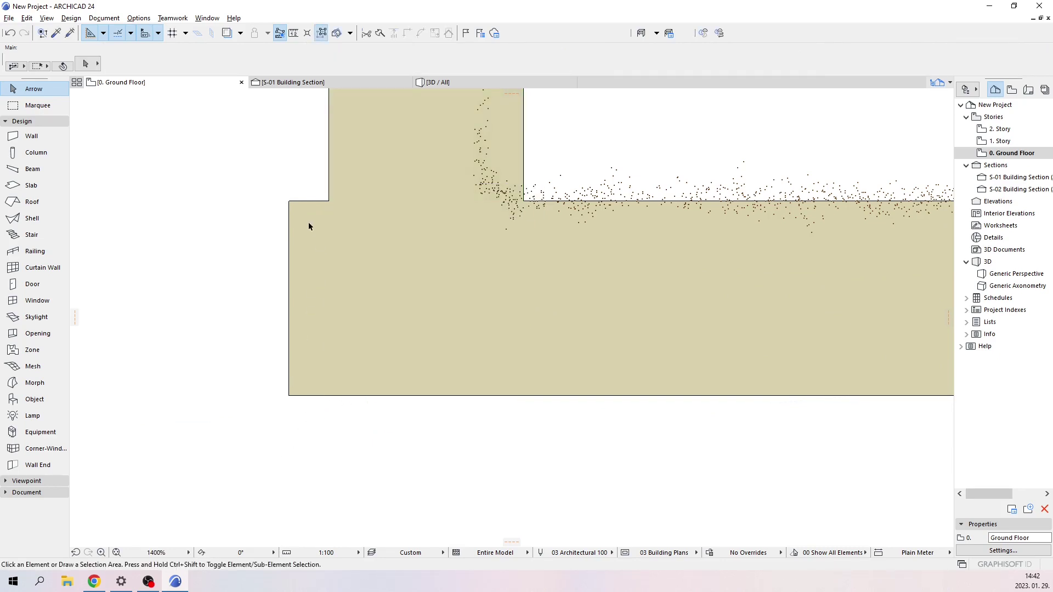
Shorten the lower wall's left end to the left wall's outer face, closing the lower-left corner.
left_click(299, 202)
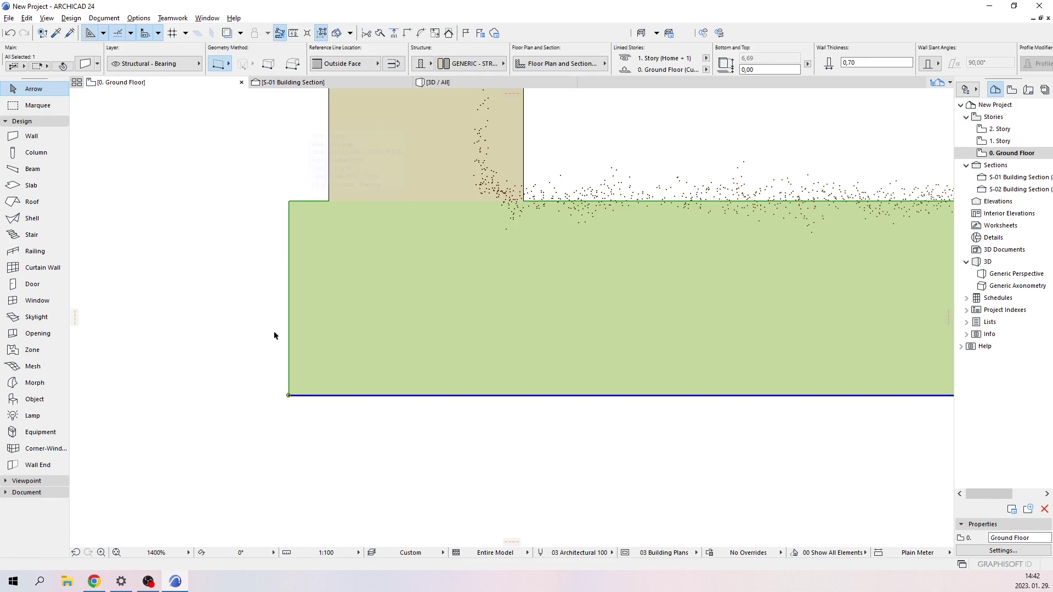
left_click(289, 396)
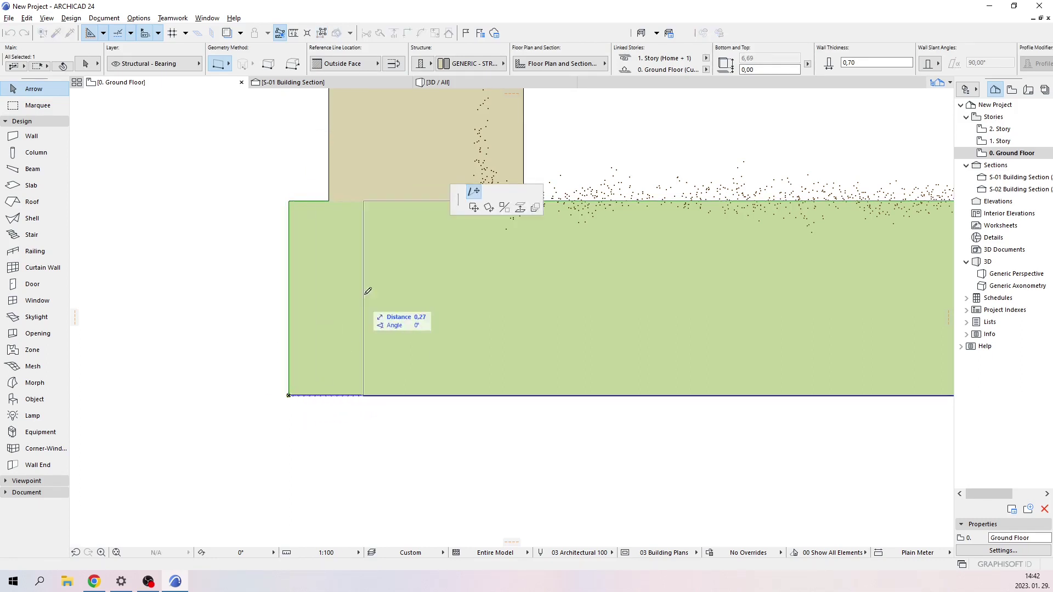
left_click(336, 198)
scroll(424, 312, "down", 5)
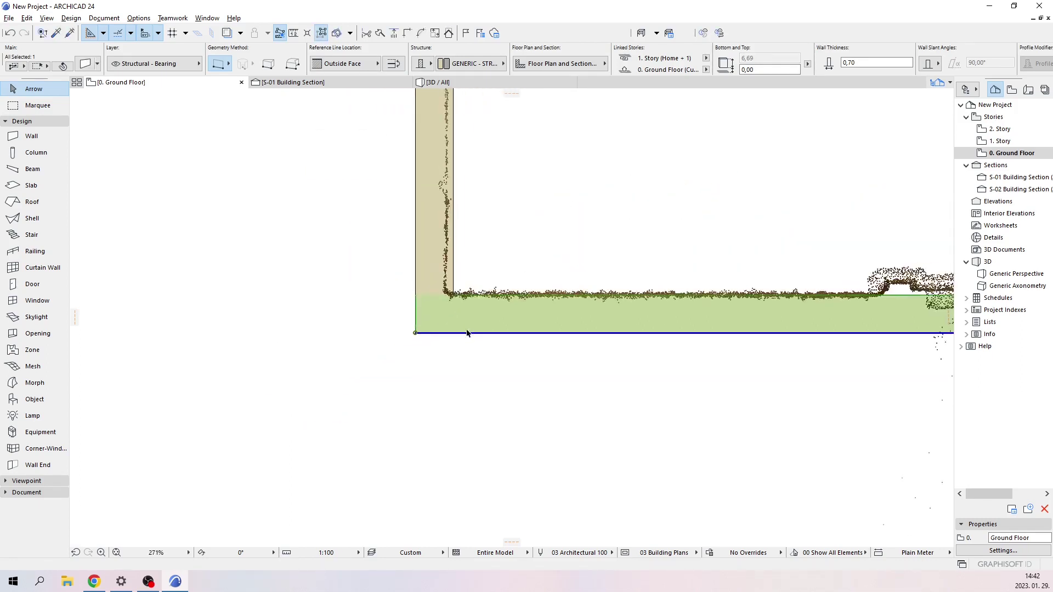
left_click(797, 453)
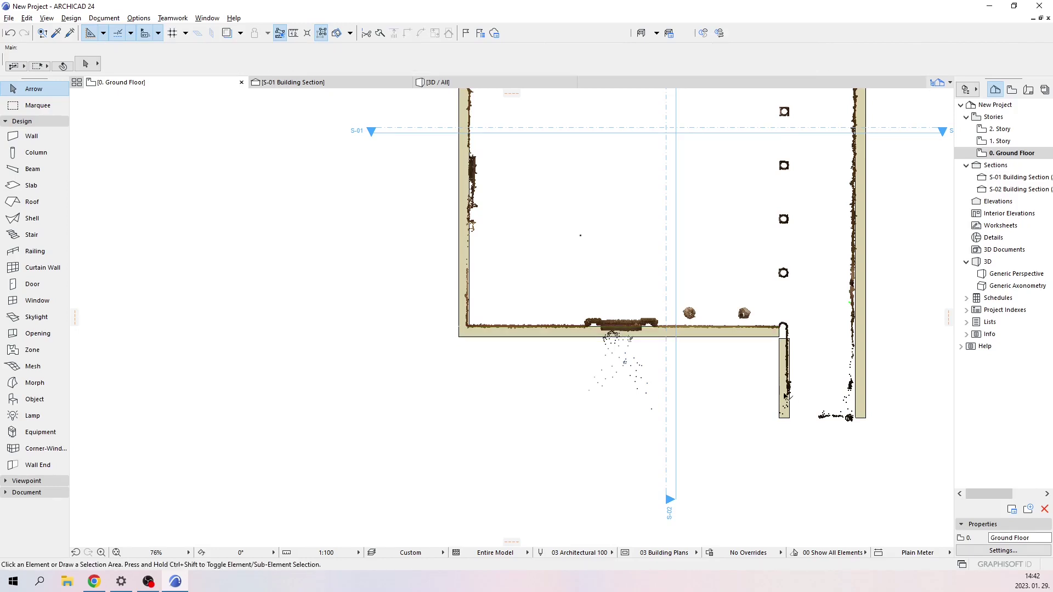
Move the short vertical wall at the lower wall's right end leftward so its inner face lies on the point cloud.
scroll(789, 369, "up", 8)
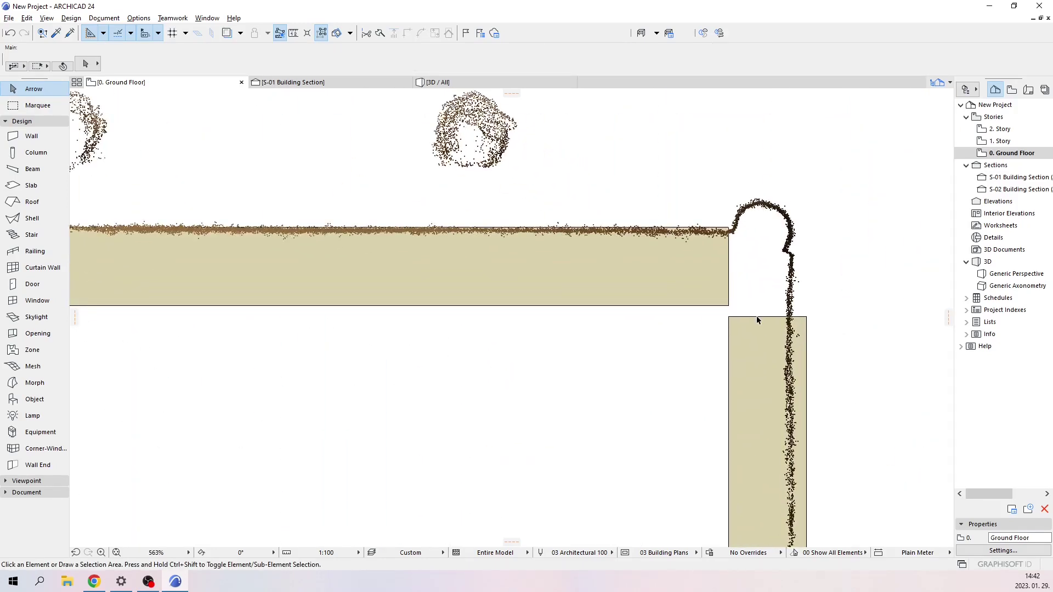
left_click(758, 320)
left_click(749, 320)
left_click(731, 322)
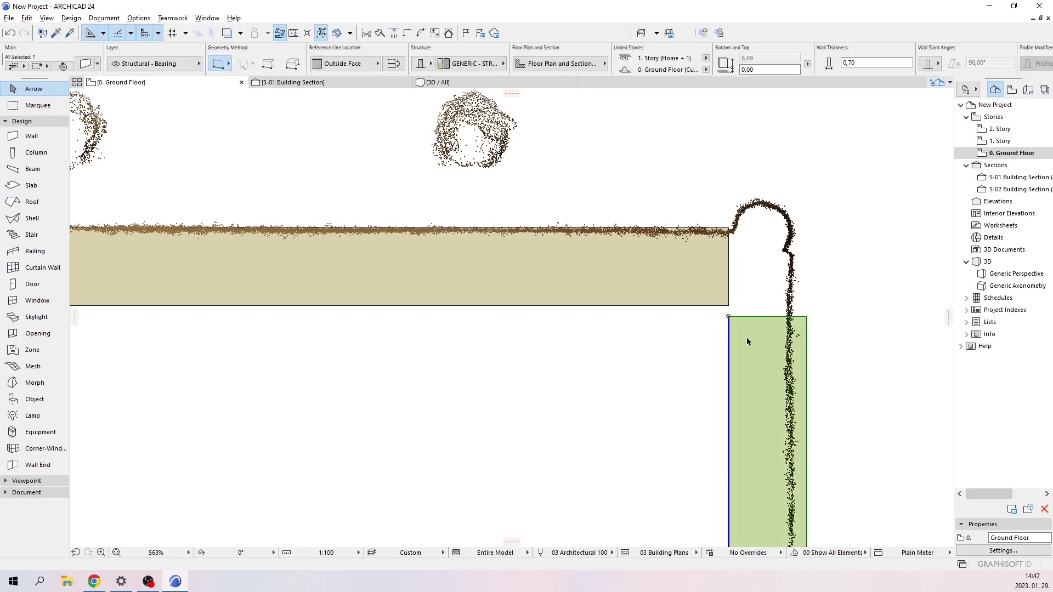
scroll(802, 340, "up", 5)
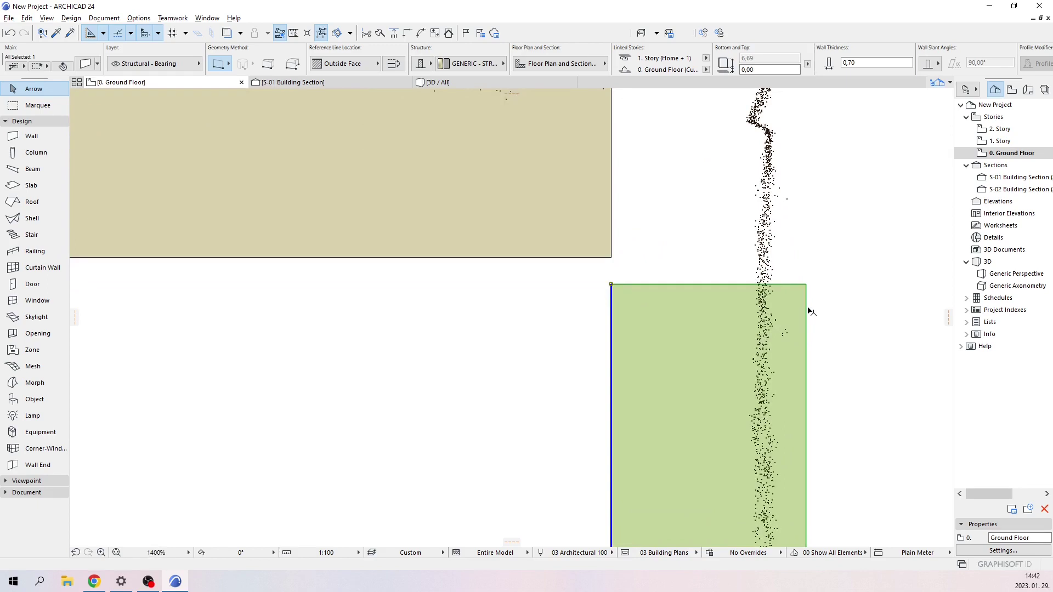
left_click(807, 306)
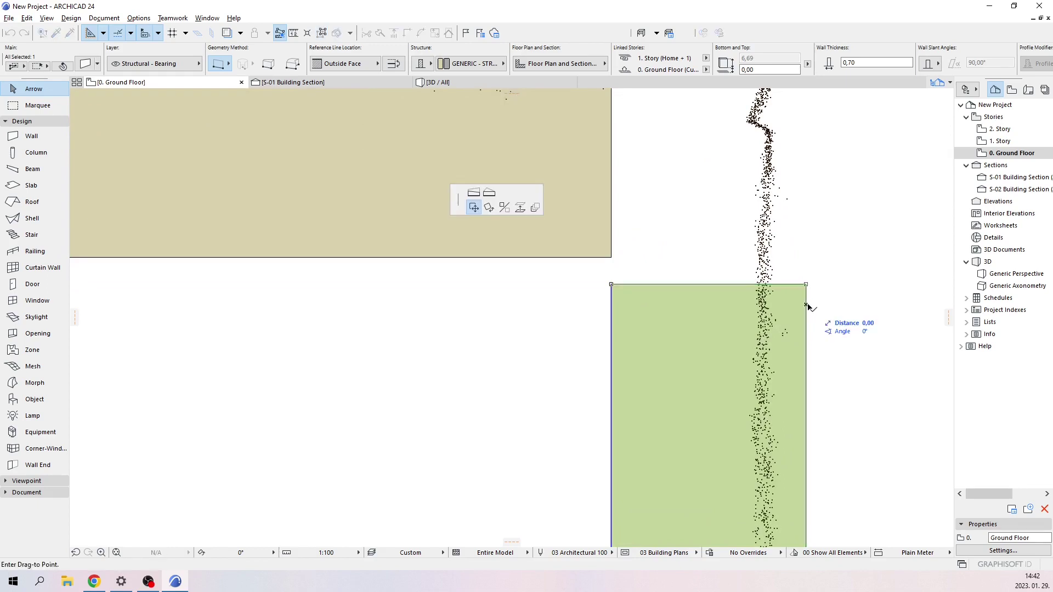
left_click(763, 318)
scroll(762, 321, "down", 5)
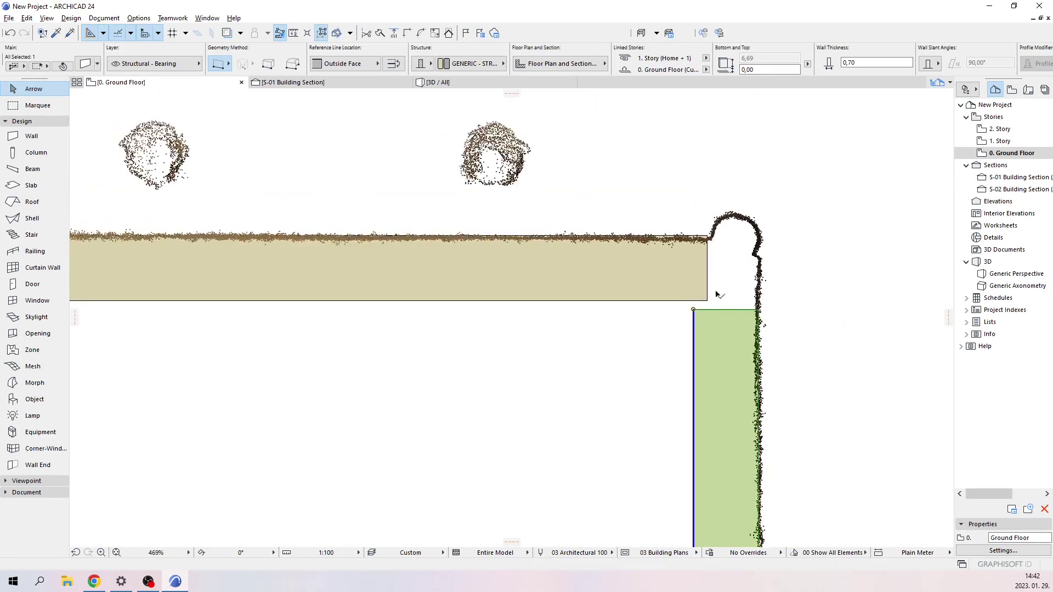
Extend the short vertical wall's upper end to the lower wall's inner face.
left_click(694, 310)
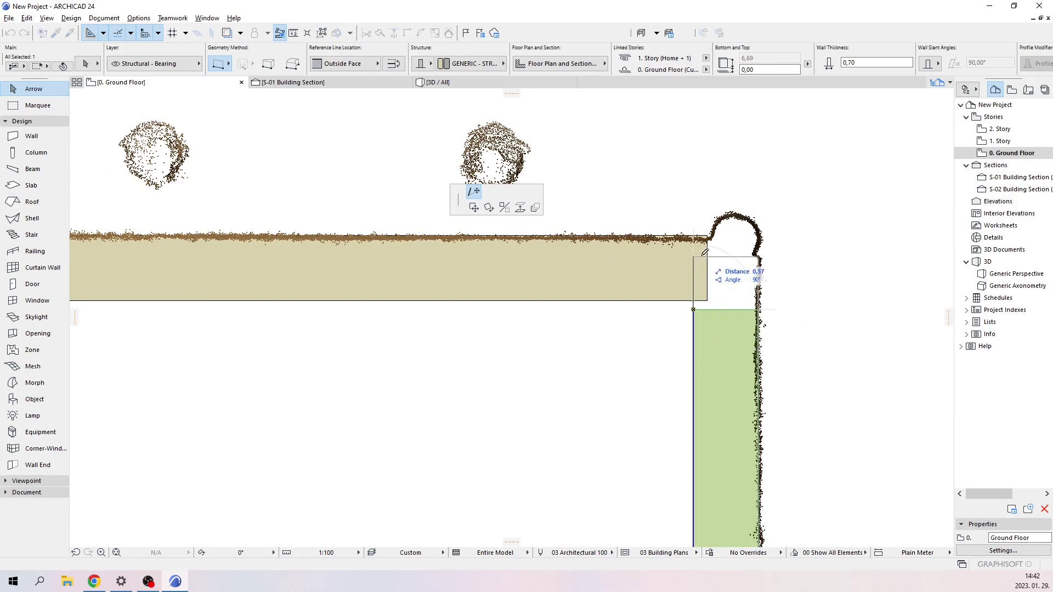
scroll(705, 252, "up", 7)
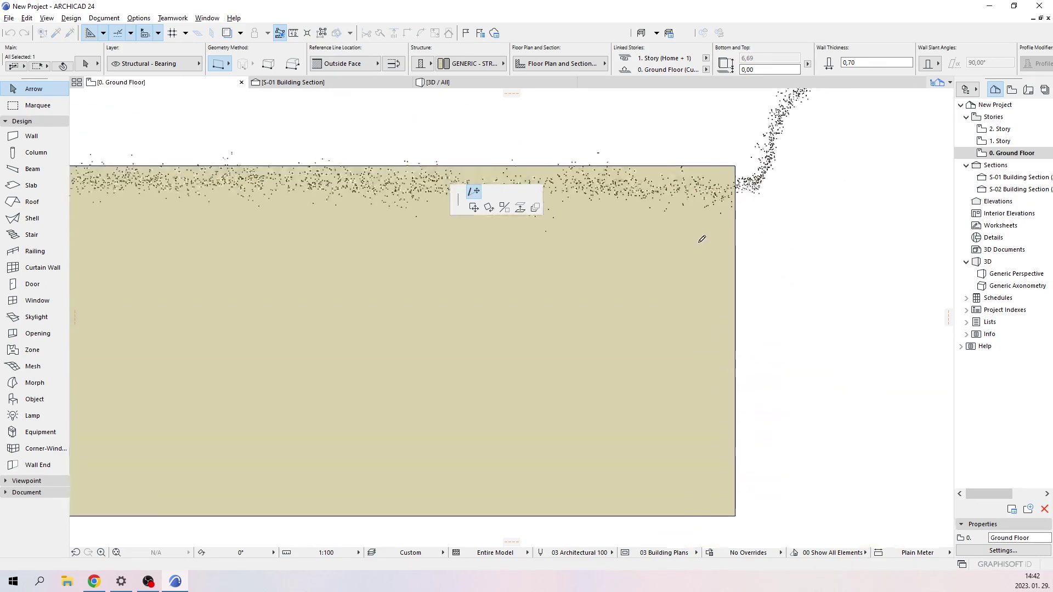
left_click(664, 163)
scroll(666, 379, "down", 2)
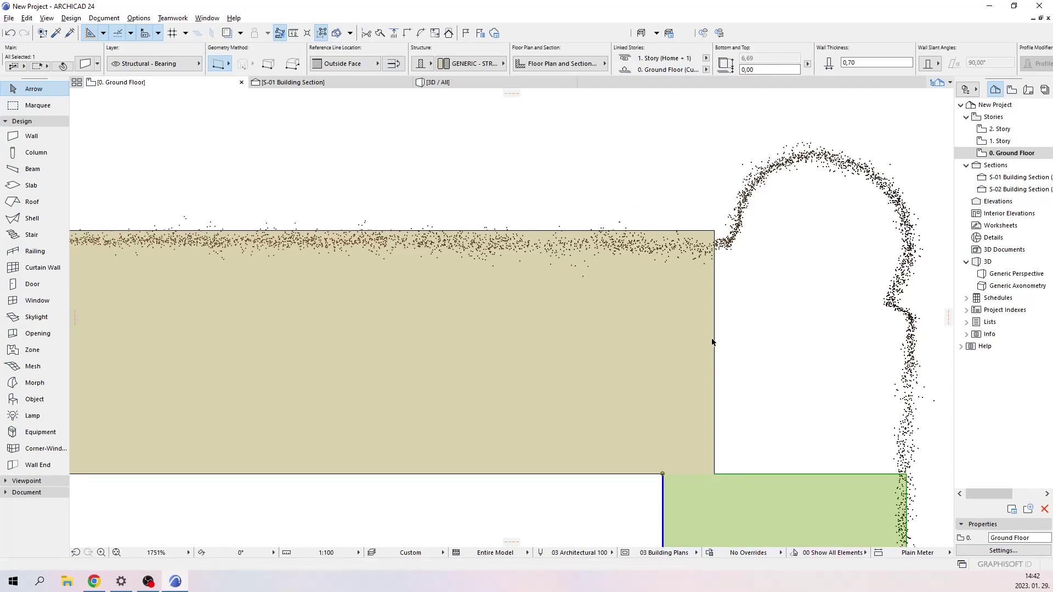
Shorten the lower wall's right end to the short vertical wall's outer face, closing the corner.
left_click(702, 236)
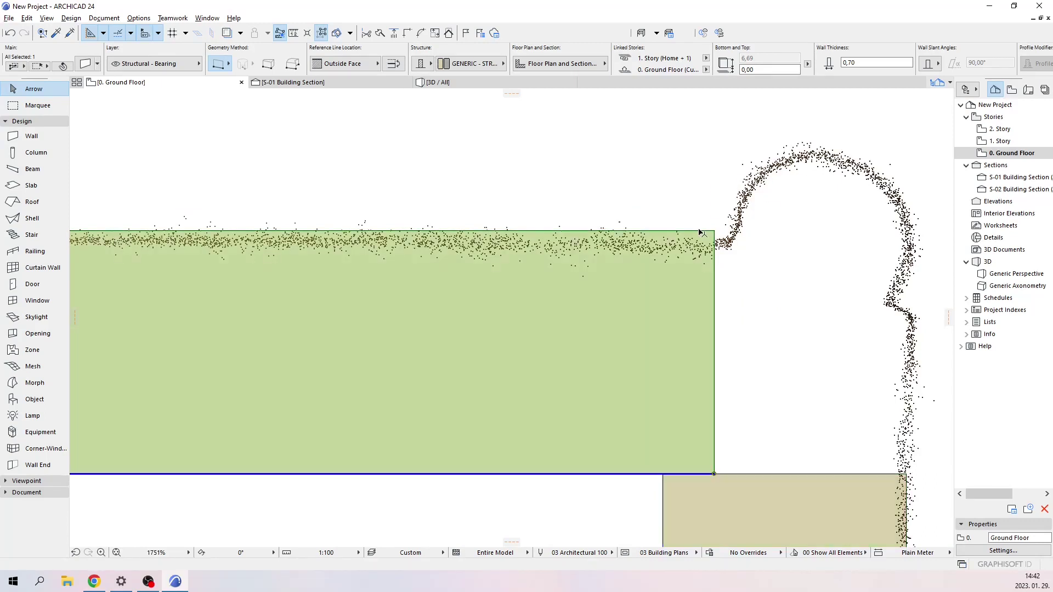
left_click(715, 475)
left_click(663, 474)
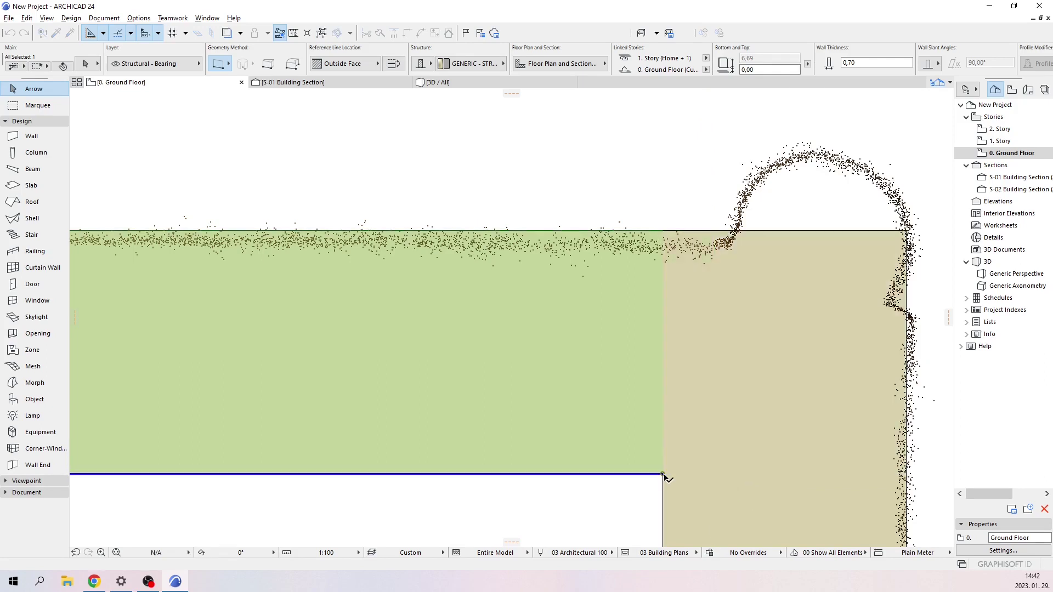
scroll(637, 481, "down", 19)
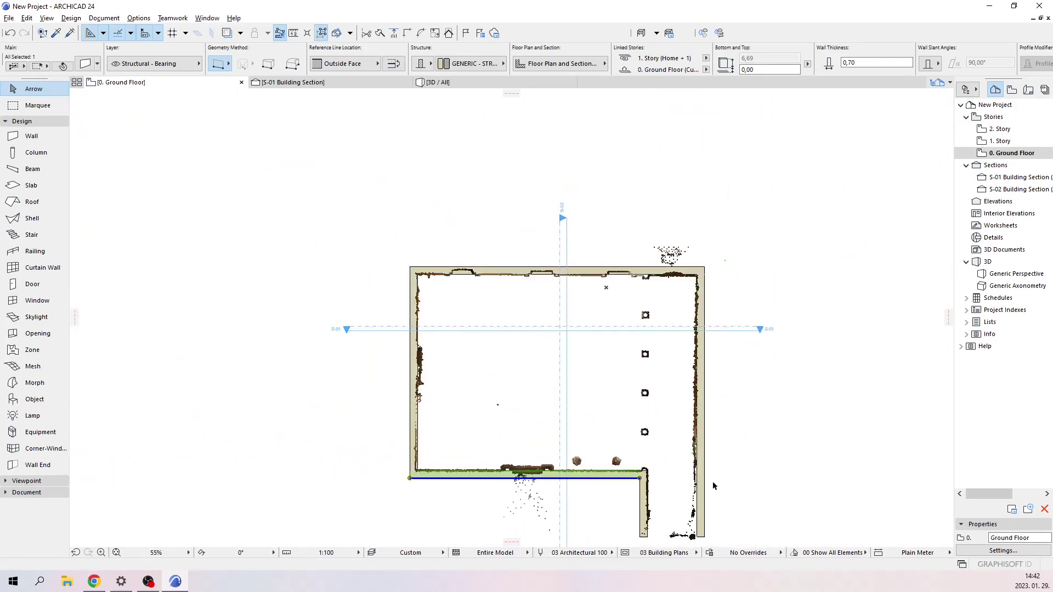
middle_click_drag(714, 486, 696, 395)
left_click(747, 441)
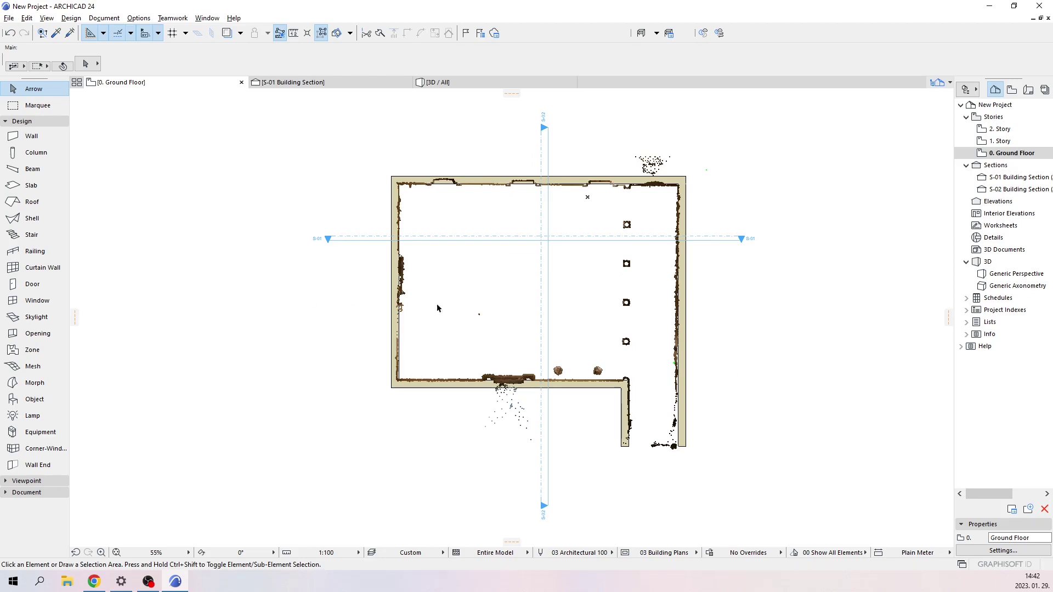
Check the upper-left corner in plan and examine all the walls against the point cloud in the 3D view.
scroll(423, 170, "up", 18)
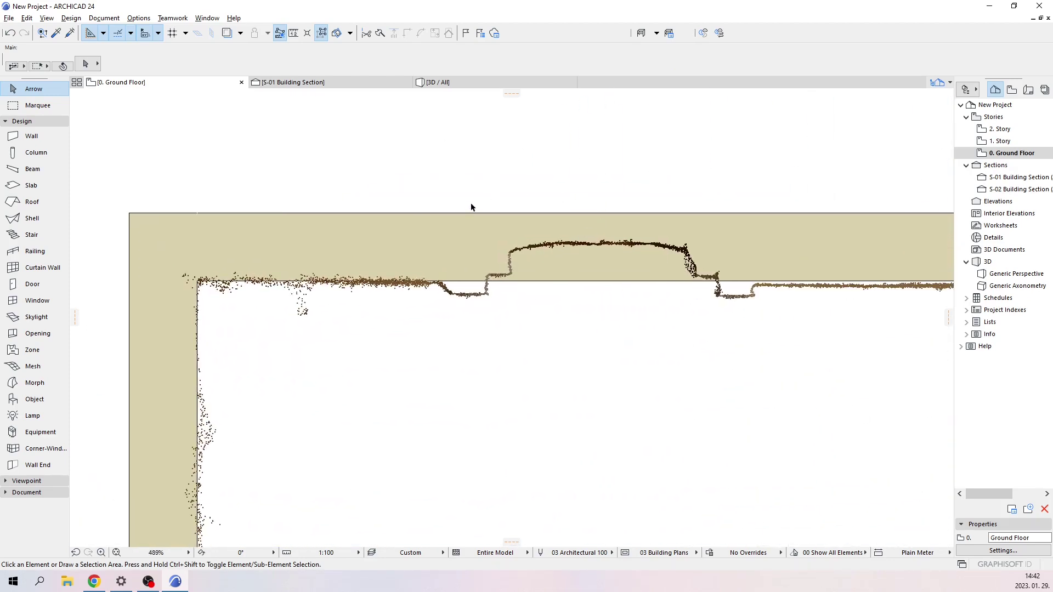
scroll(640, 209, "down", 20)
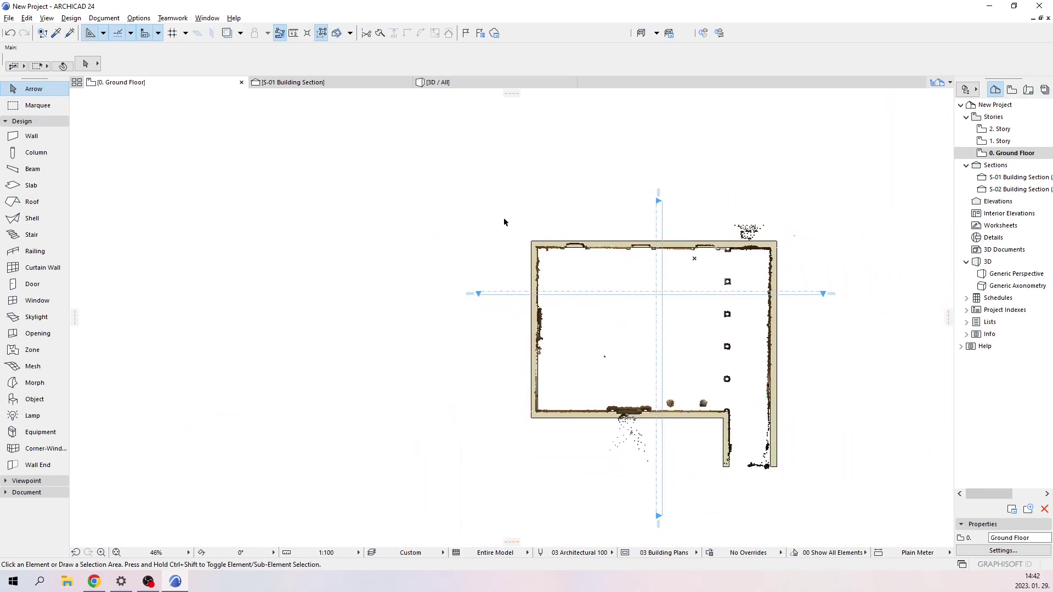
key("F3")
scroll(582, 296, "up", 3)
middle_click_drag(582, 296, 685, 331, "shift")
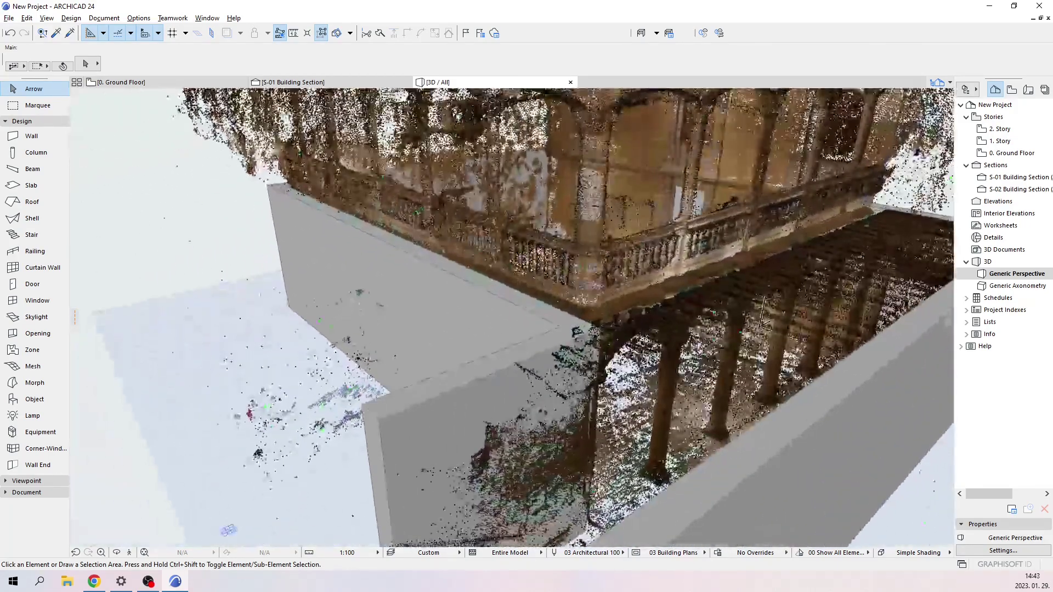
left_click(463, 371)
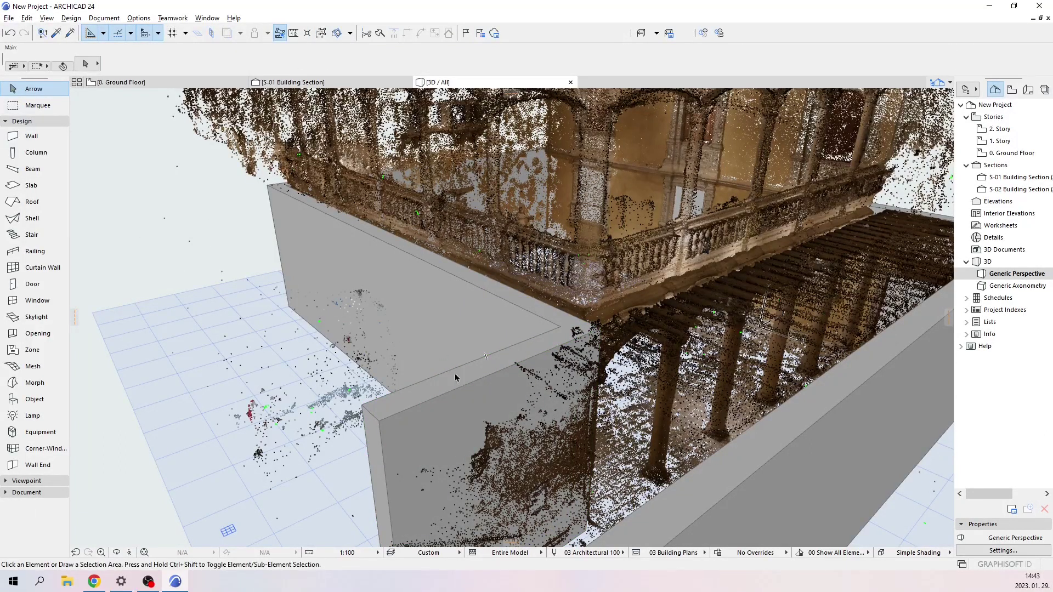
key("ctrl+a")
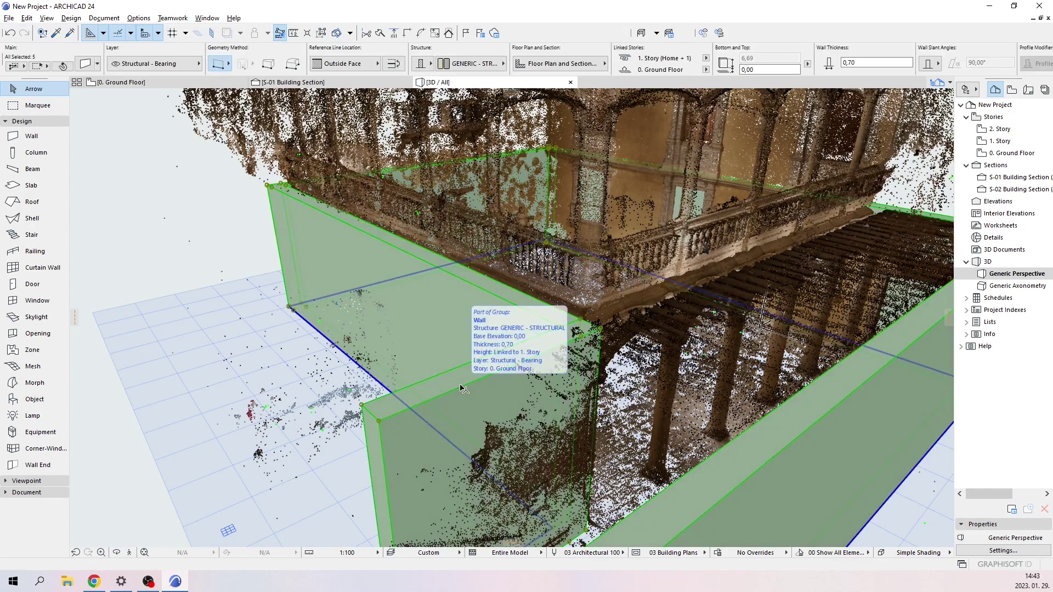
scroll(463, 384, "down", 5)
middle_click_drag(576, 382, 583, 316)
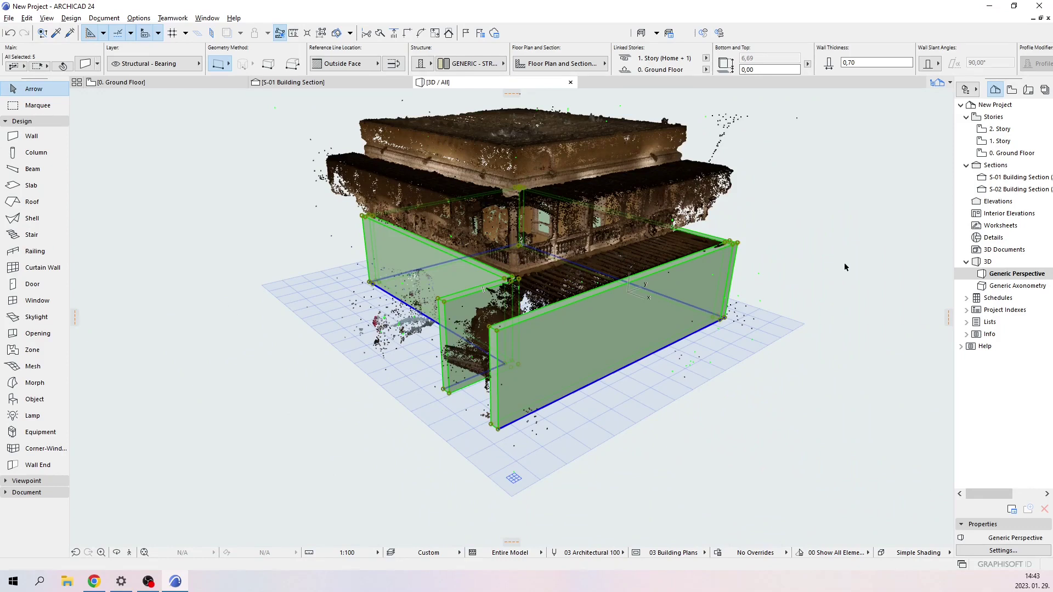
key("Escape")
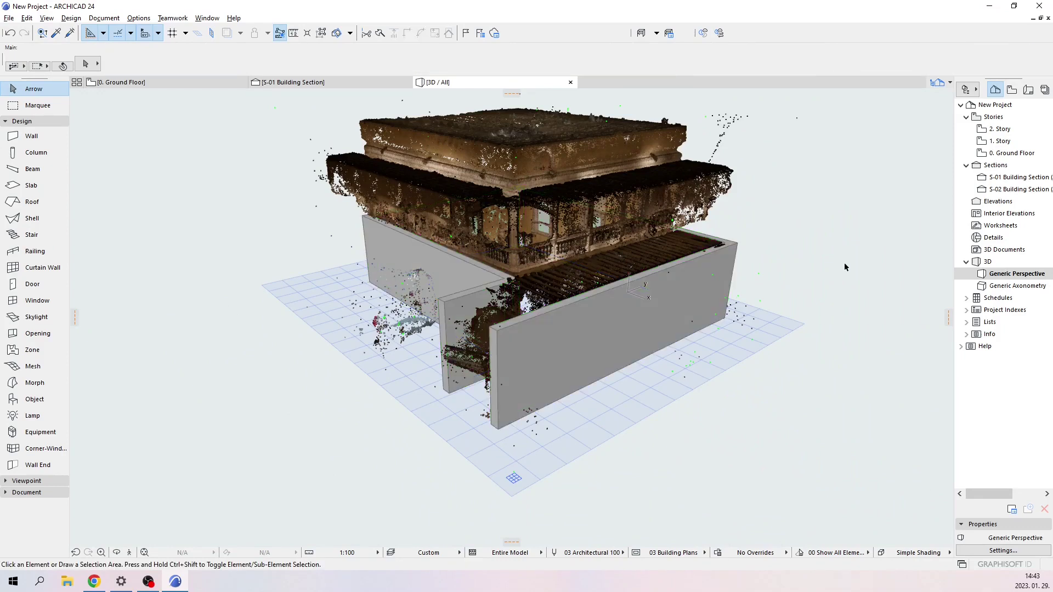
Return to the ground floor plan and bring the wall outline into view.
left_click(138, 87)
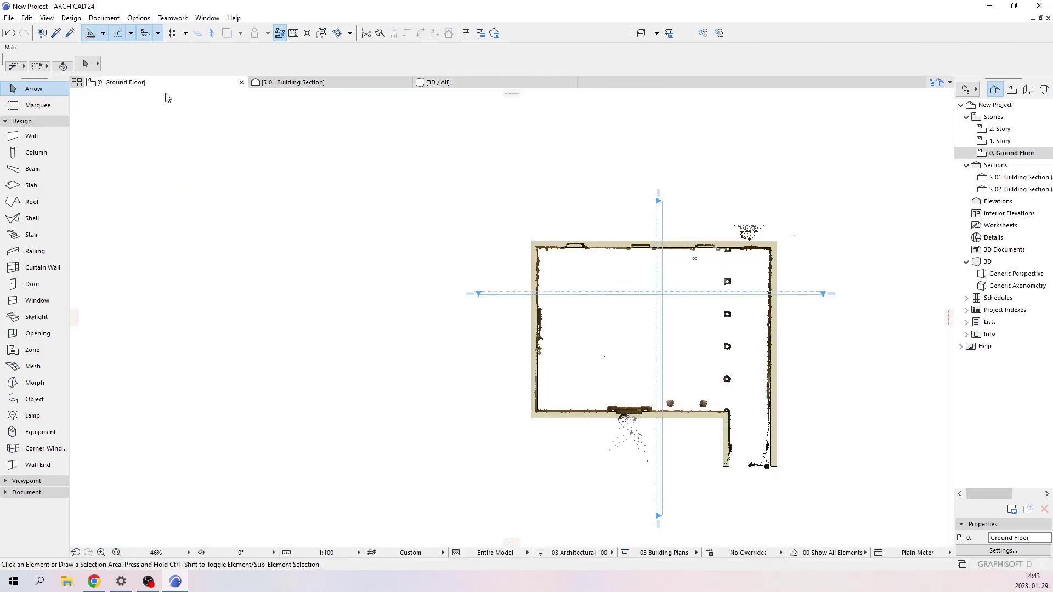
scroll(590, 306, "down", 3)
middle_click_drag(730, 354, 687, 344)
scroll(515, 274, "up", 6)
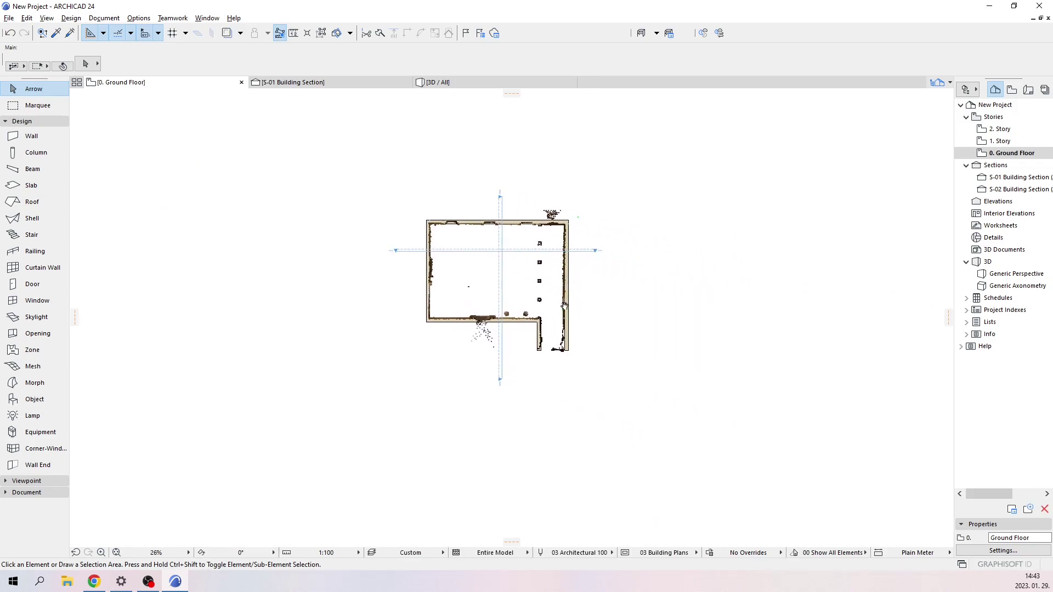